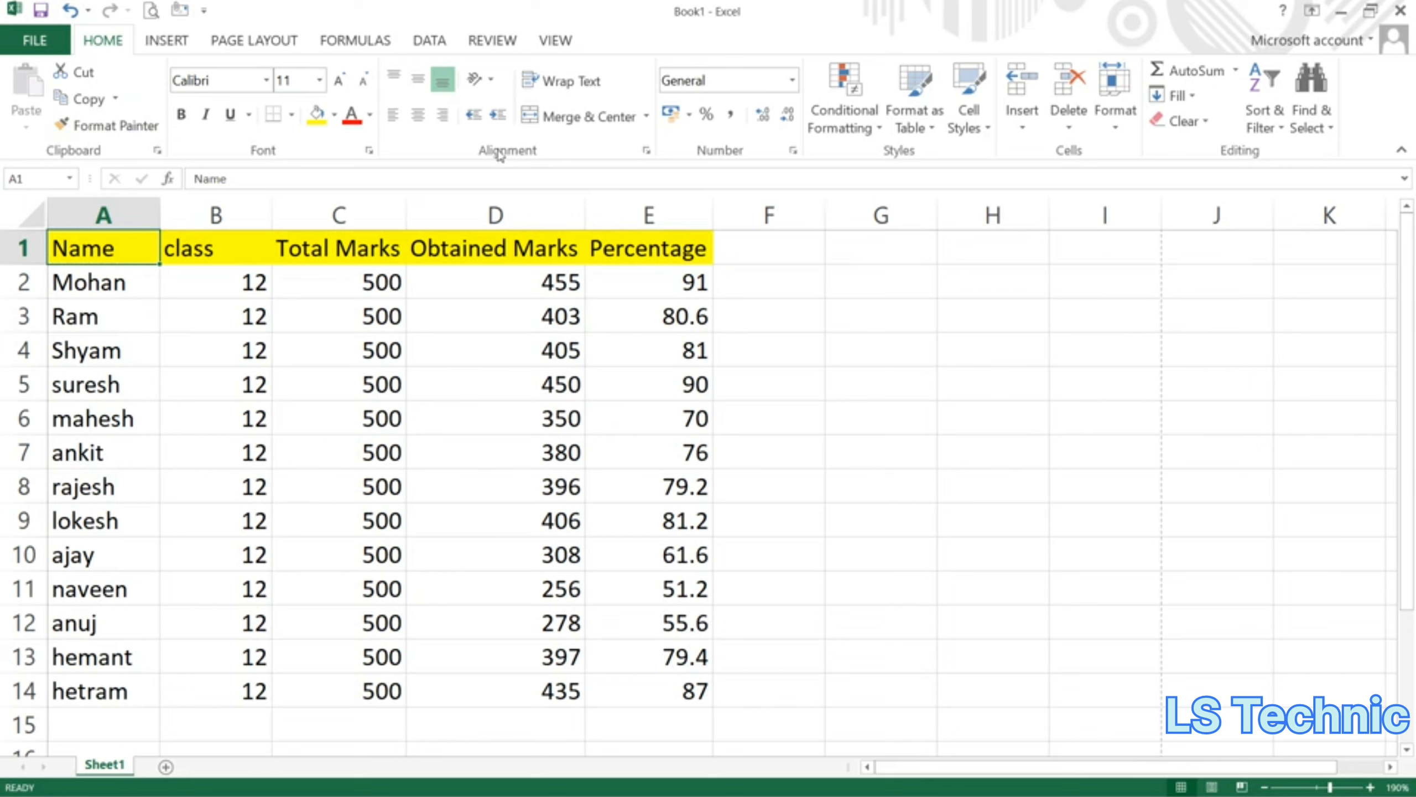
pyautogui.click(852, 129)
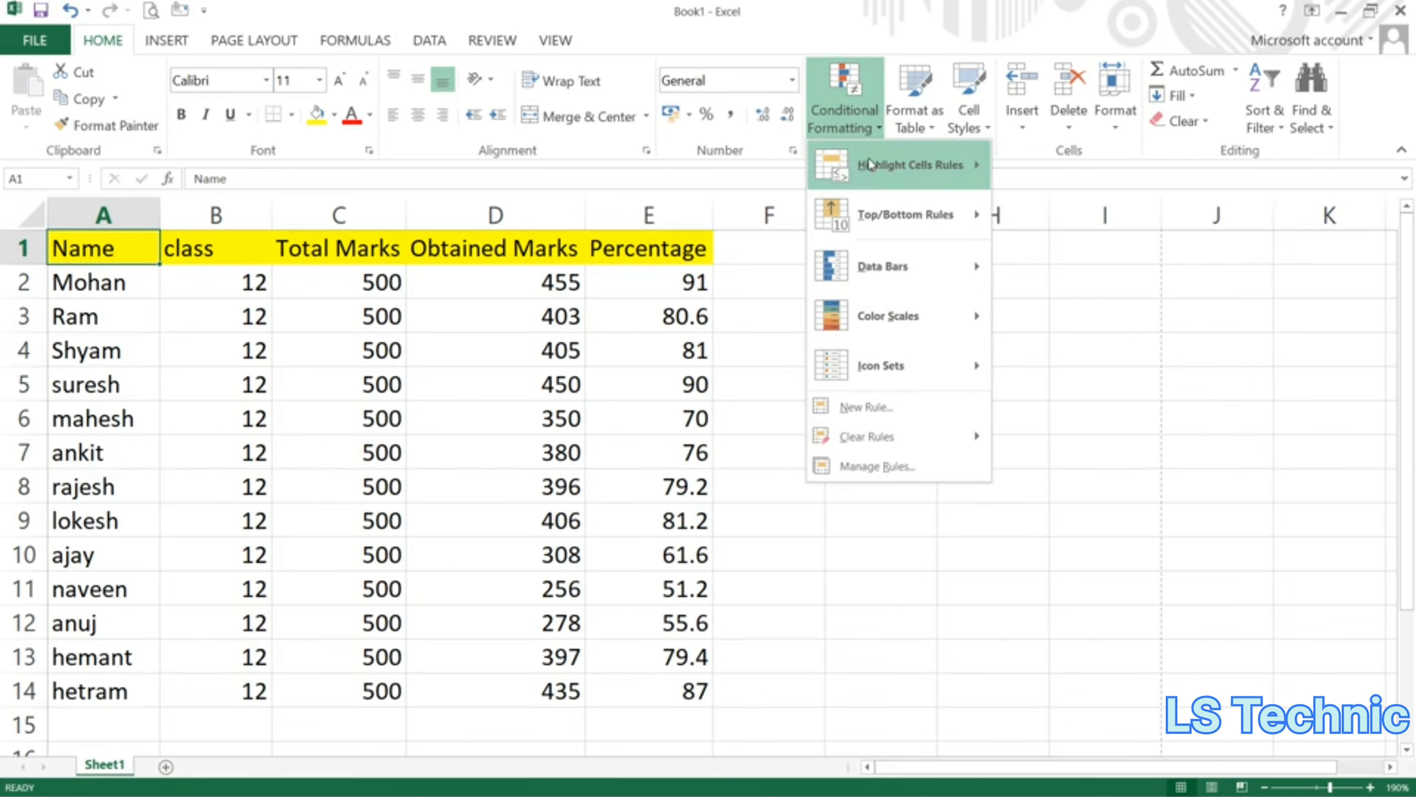
pyautogui.moveTo(872, 167)
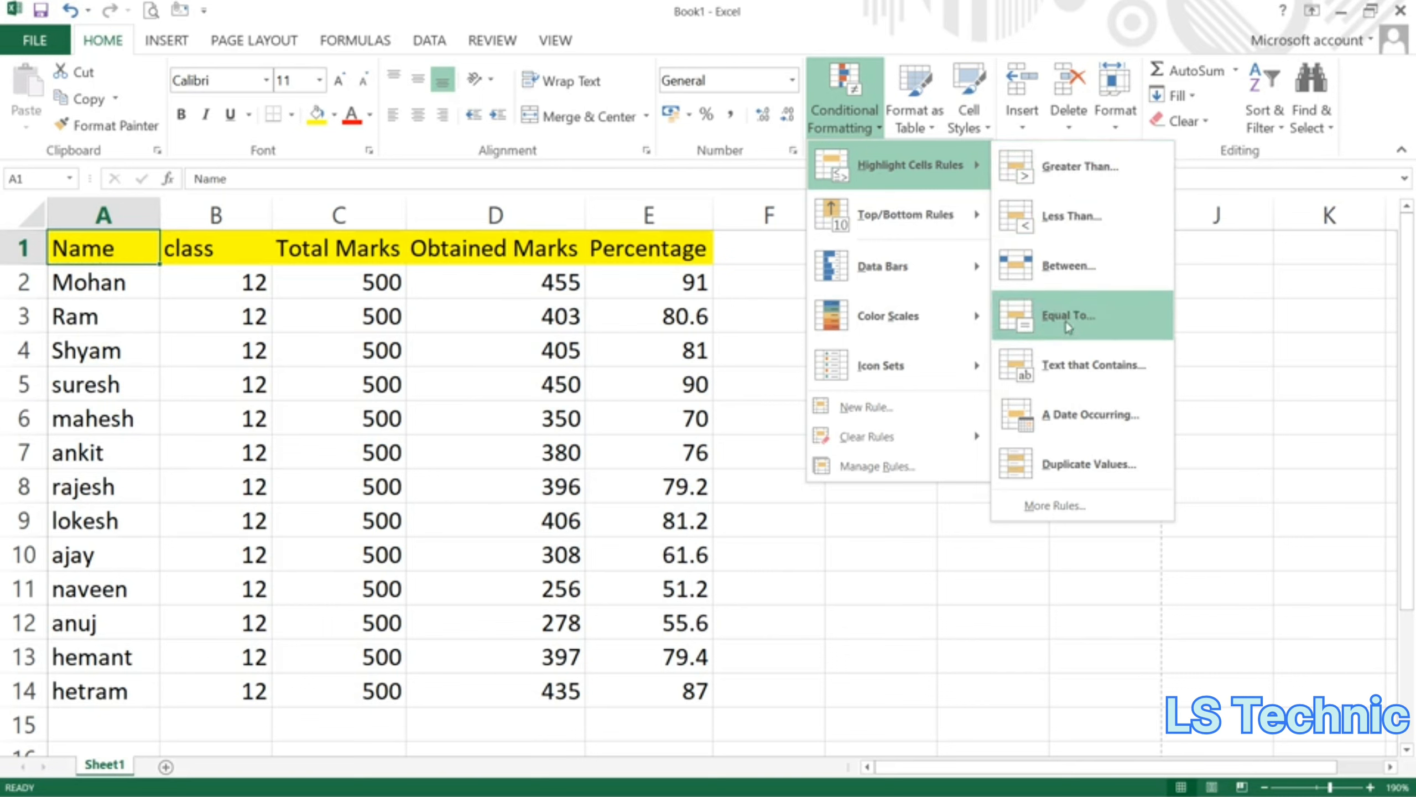
pyautogui.click(888, 559)
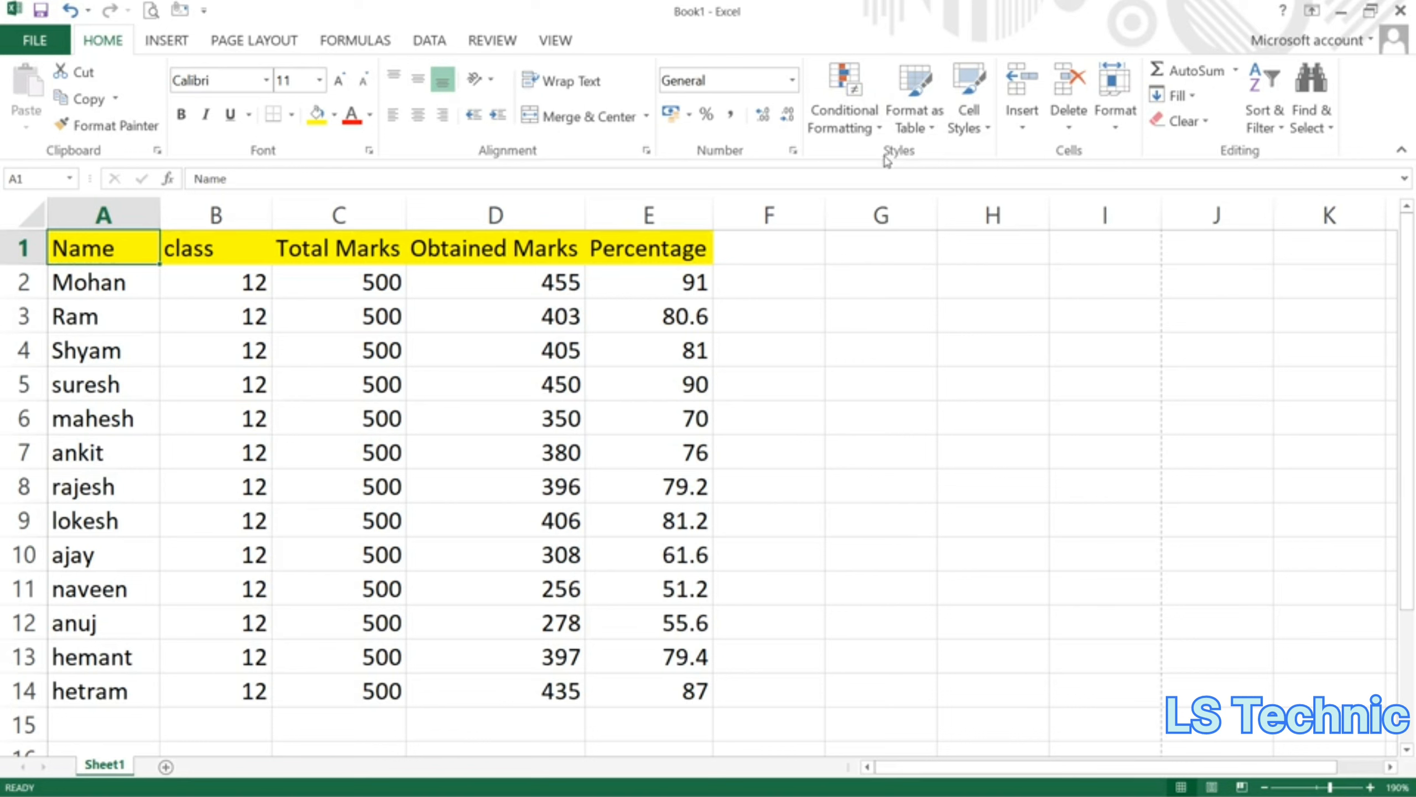
pyautogui.click(863, 112)
pyautogui.moveTo(873, 220)
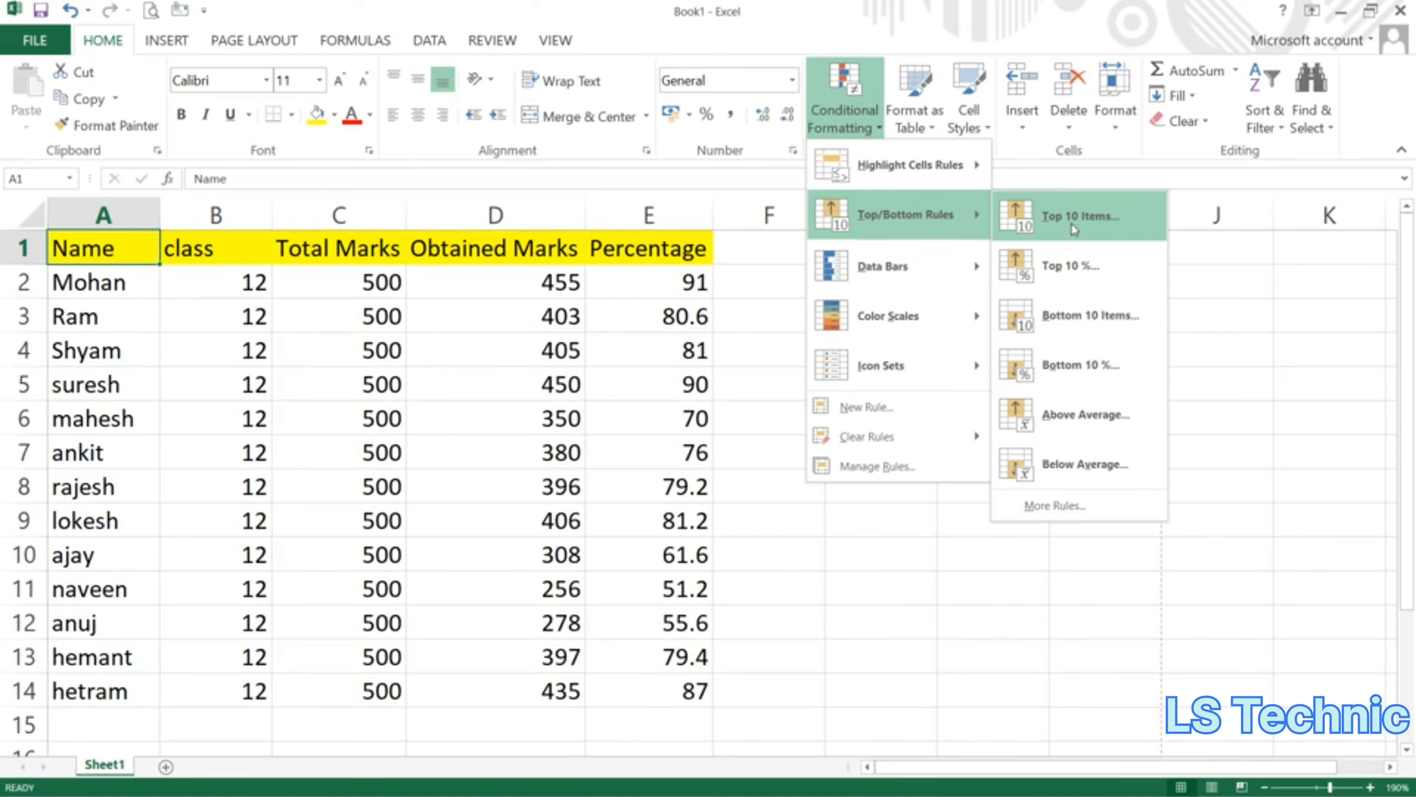
pyautogui.moveTo(841, 287)
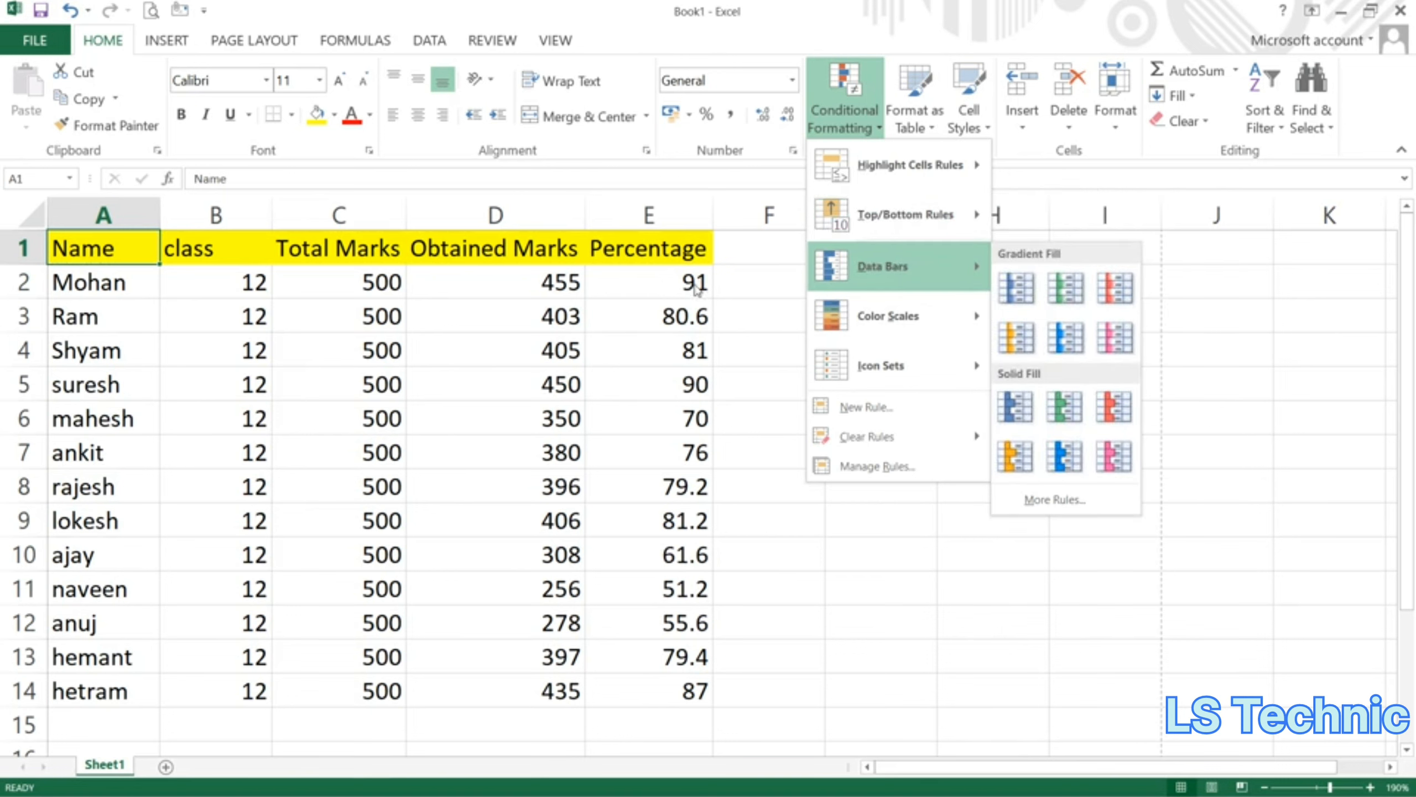
pyautogui.click(690, 301)
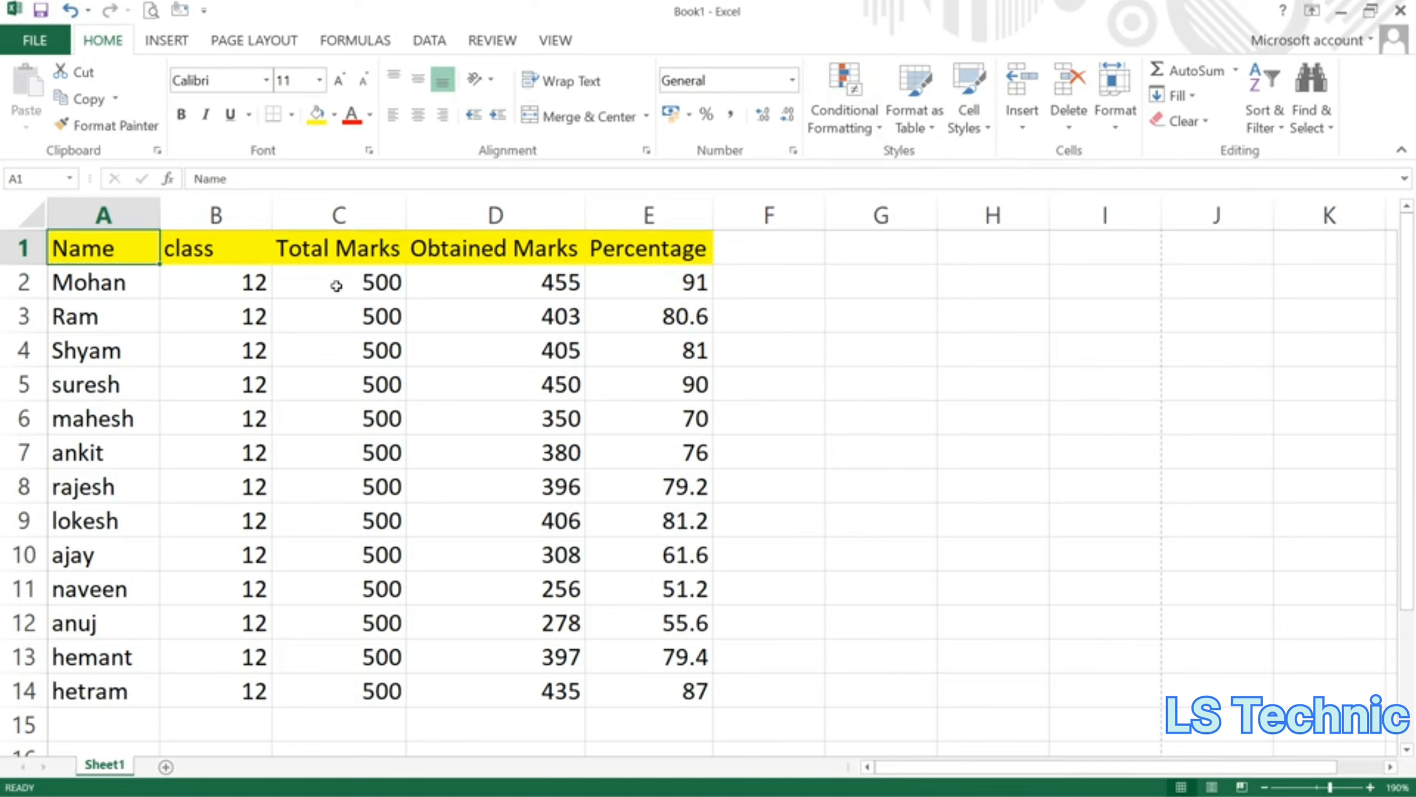
pyautogui.doubleClick(114, 254)
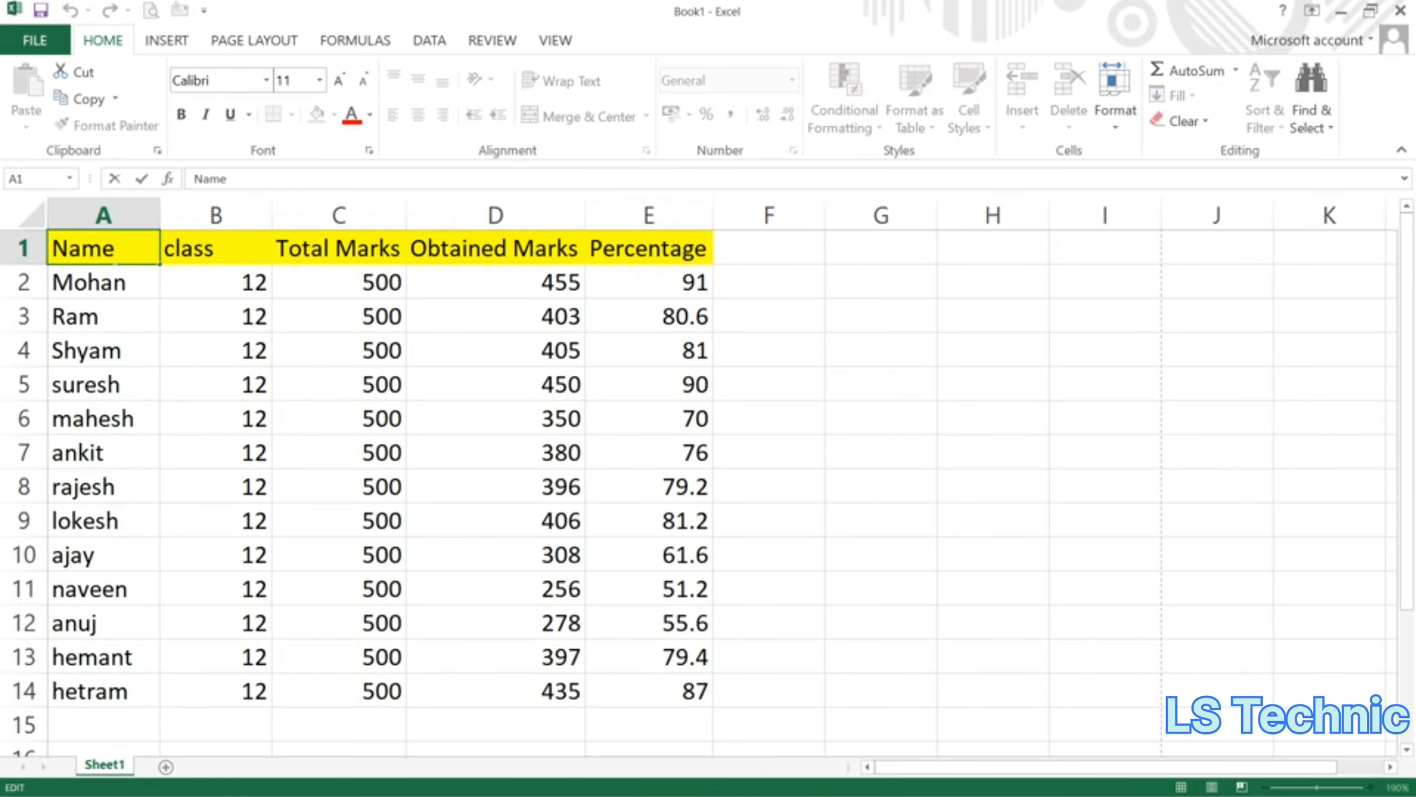
pyautogui.doubleClick(123, 262)
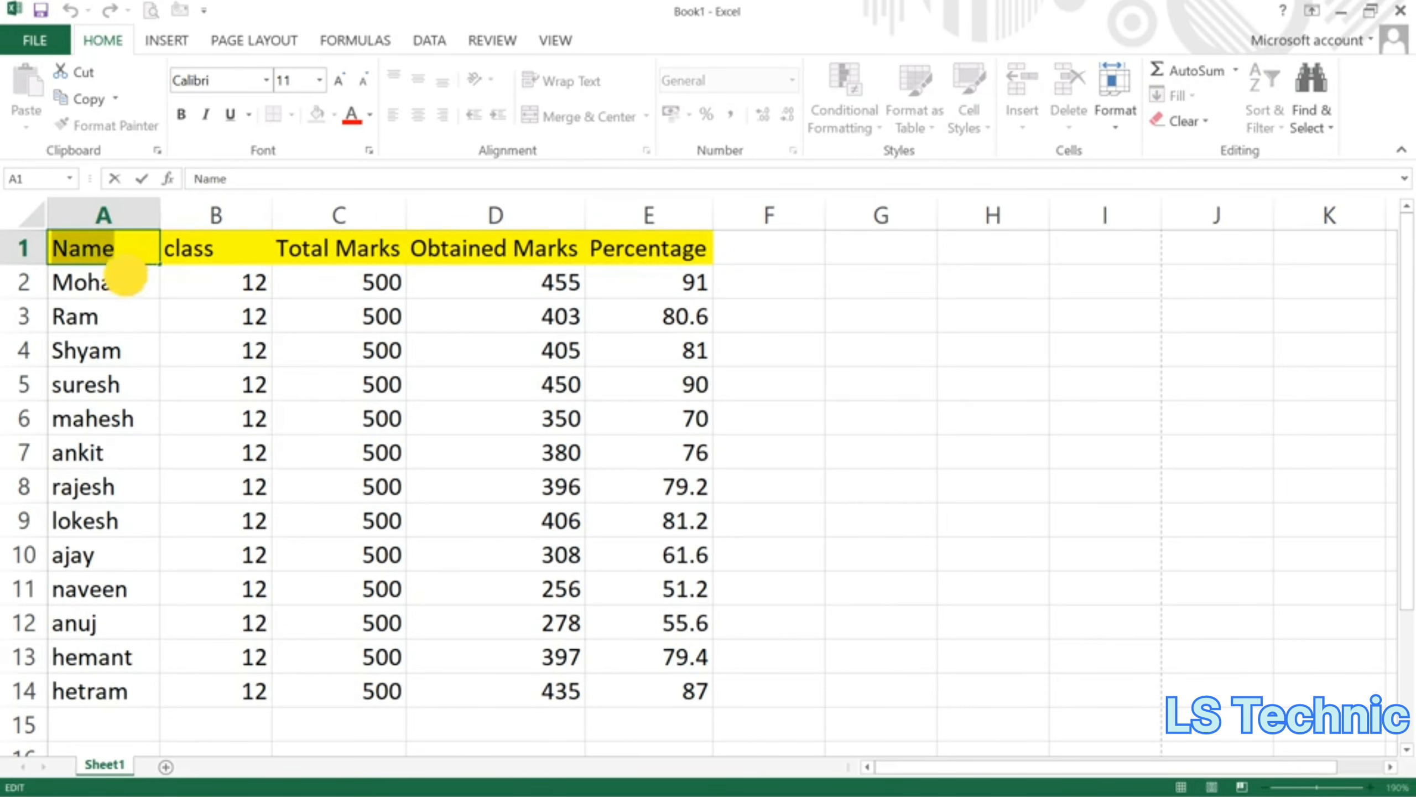
pyautogui.click(141, 288)
pyautogui.hotkey('ctrl', 'a')
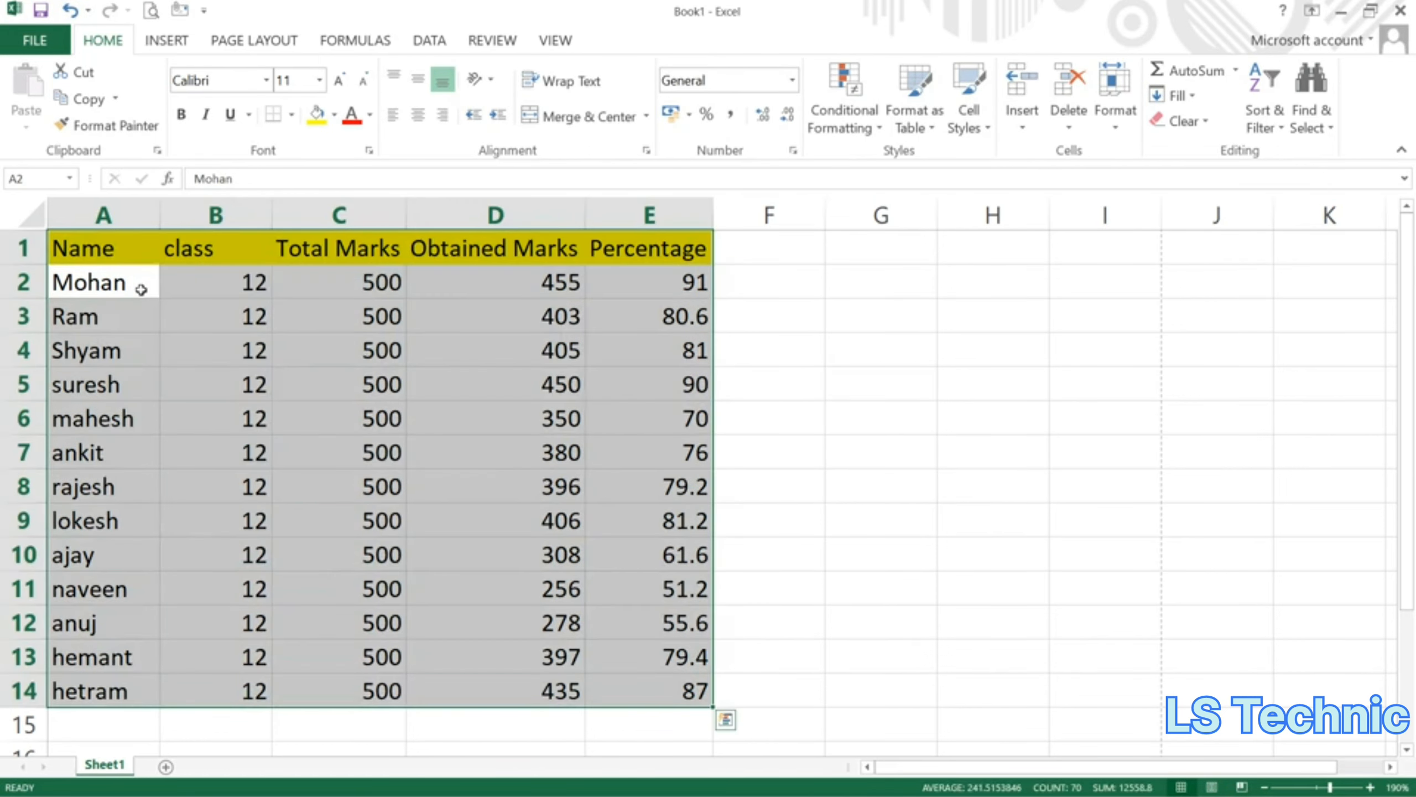
pyautogui.click(656, 281)
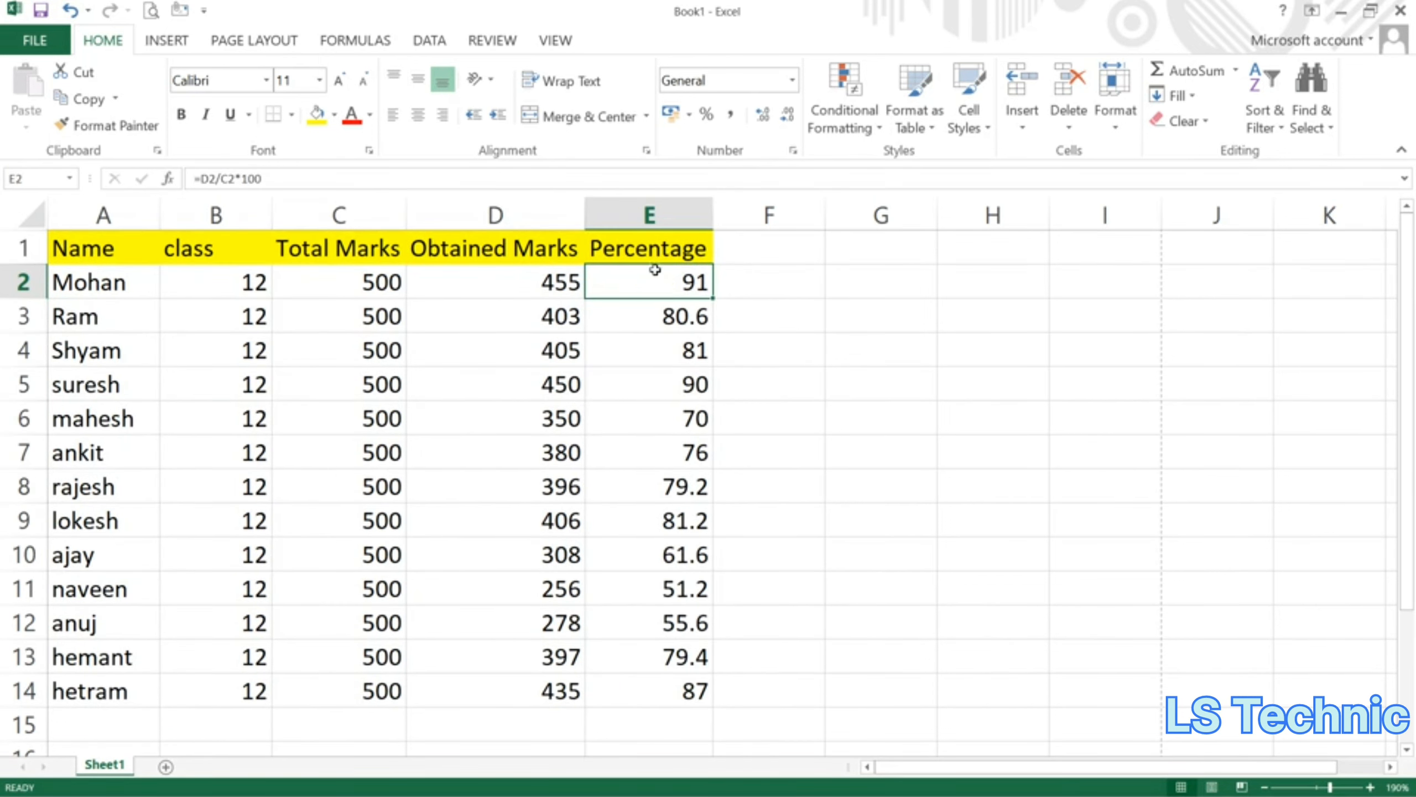
pyautogui.moveTo(655, 271); pyautogui.dragTo(670, 628)
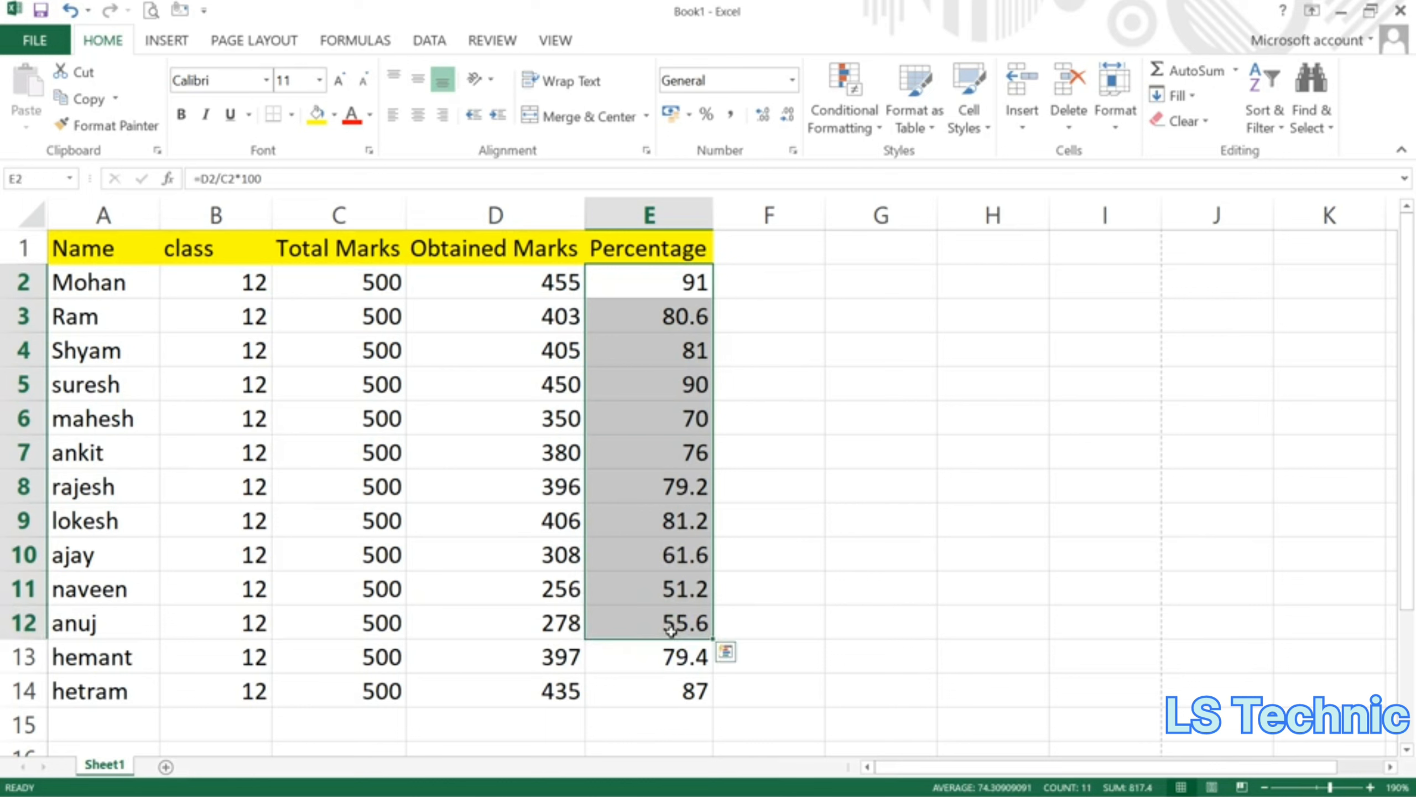
# - Try a Top 10 Items conditional formatting rule on the whole Percentage column, with the rank set to 5
pyautogui.click(676, 215)
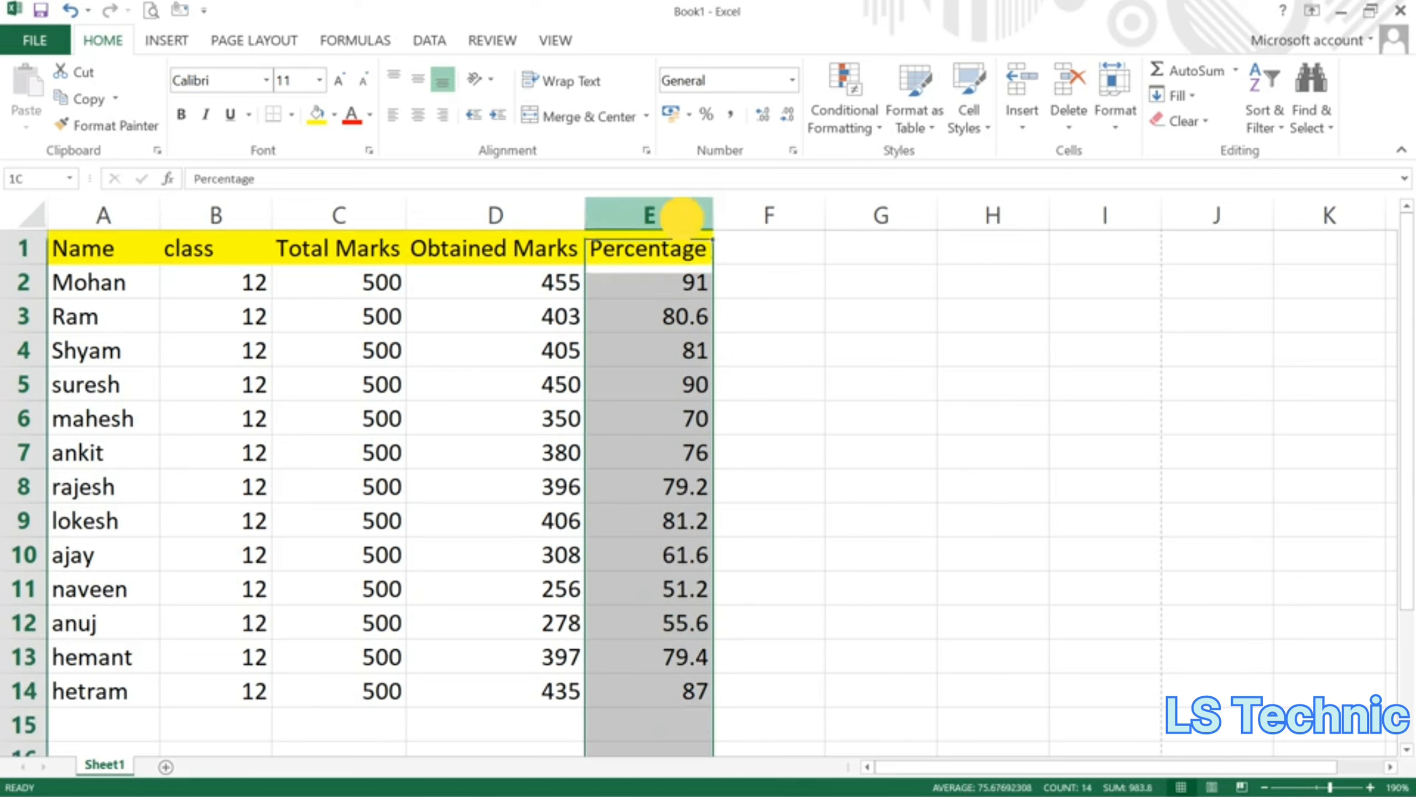
pyautogui.click(881, 126)
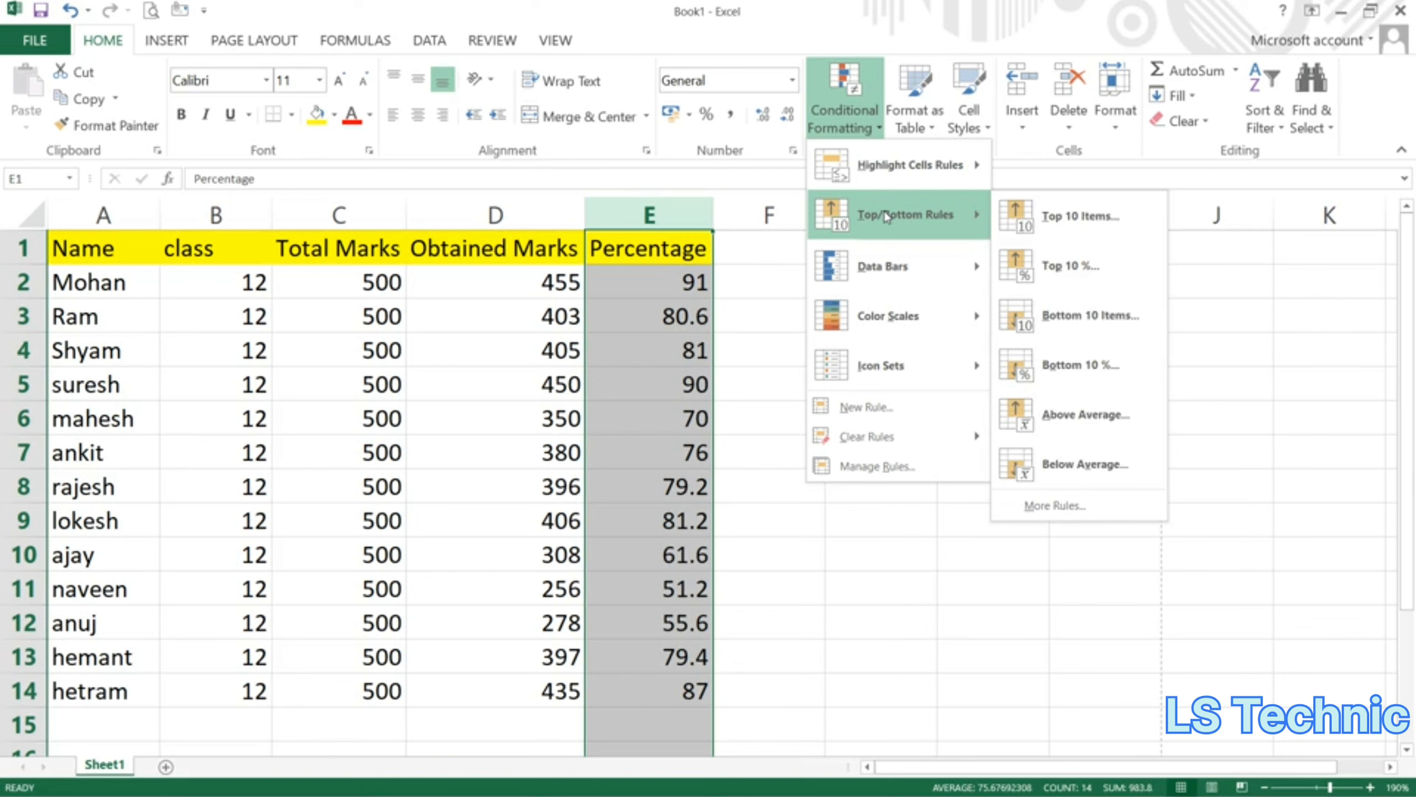
pyautogui.click(1056, 222)
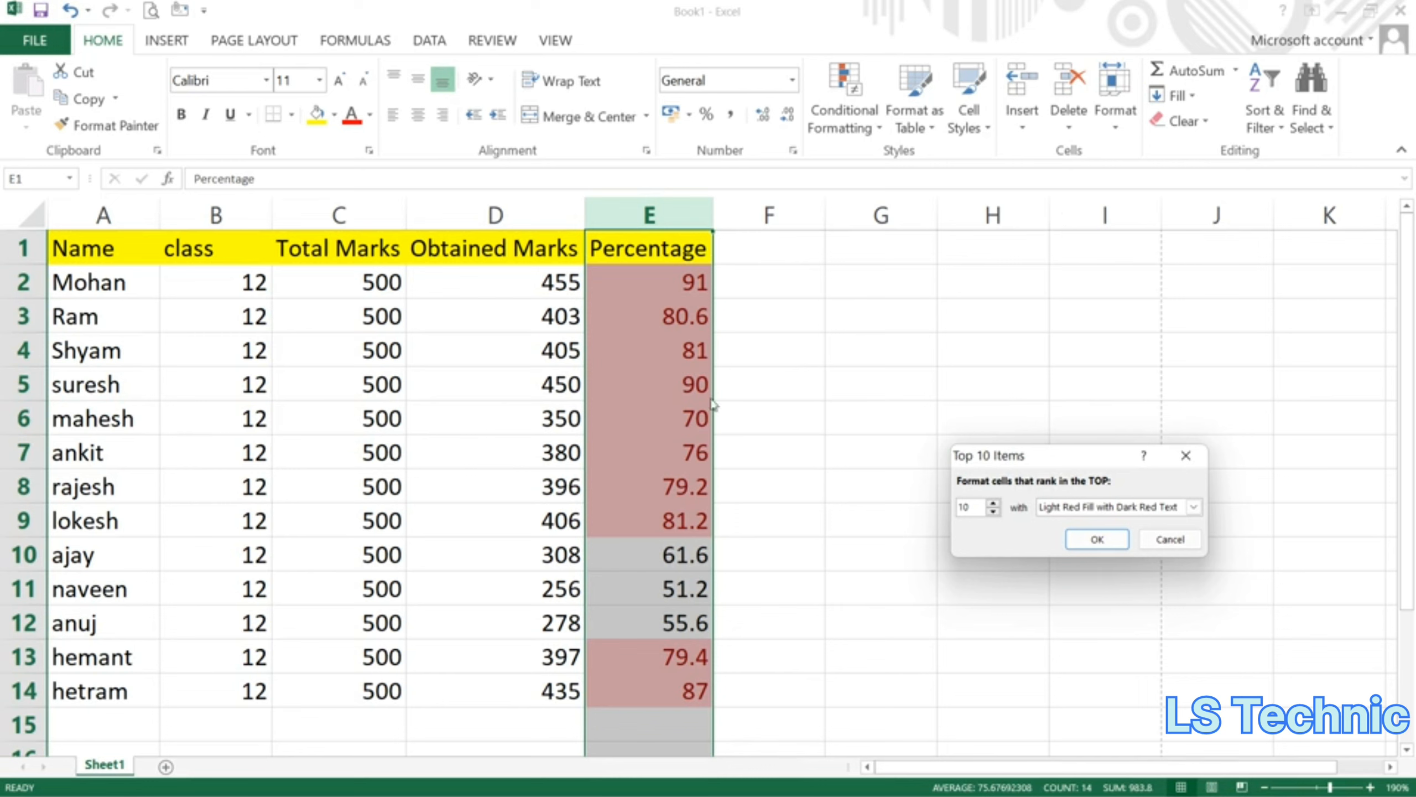
pyautogui.click(993, 510)
pyautogui.click(993, 510)
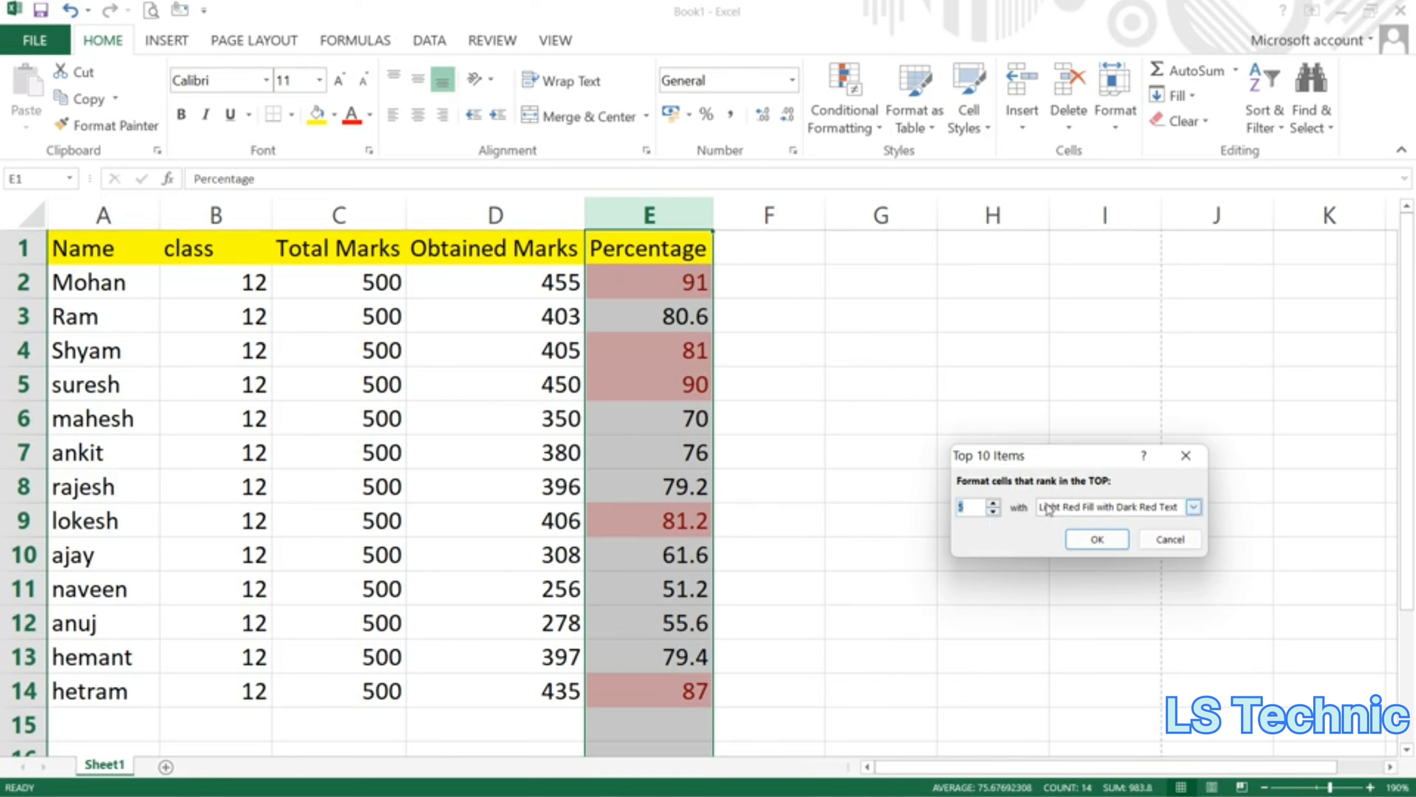
# - Preview Yellow Fill with Dark Yellow Text and Green Fill with Dark Green Text for the top-5 rule, and cancel it
pyautogui.click(1086, 509)
pyautogui.click(1062, 536)
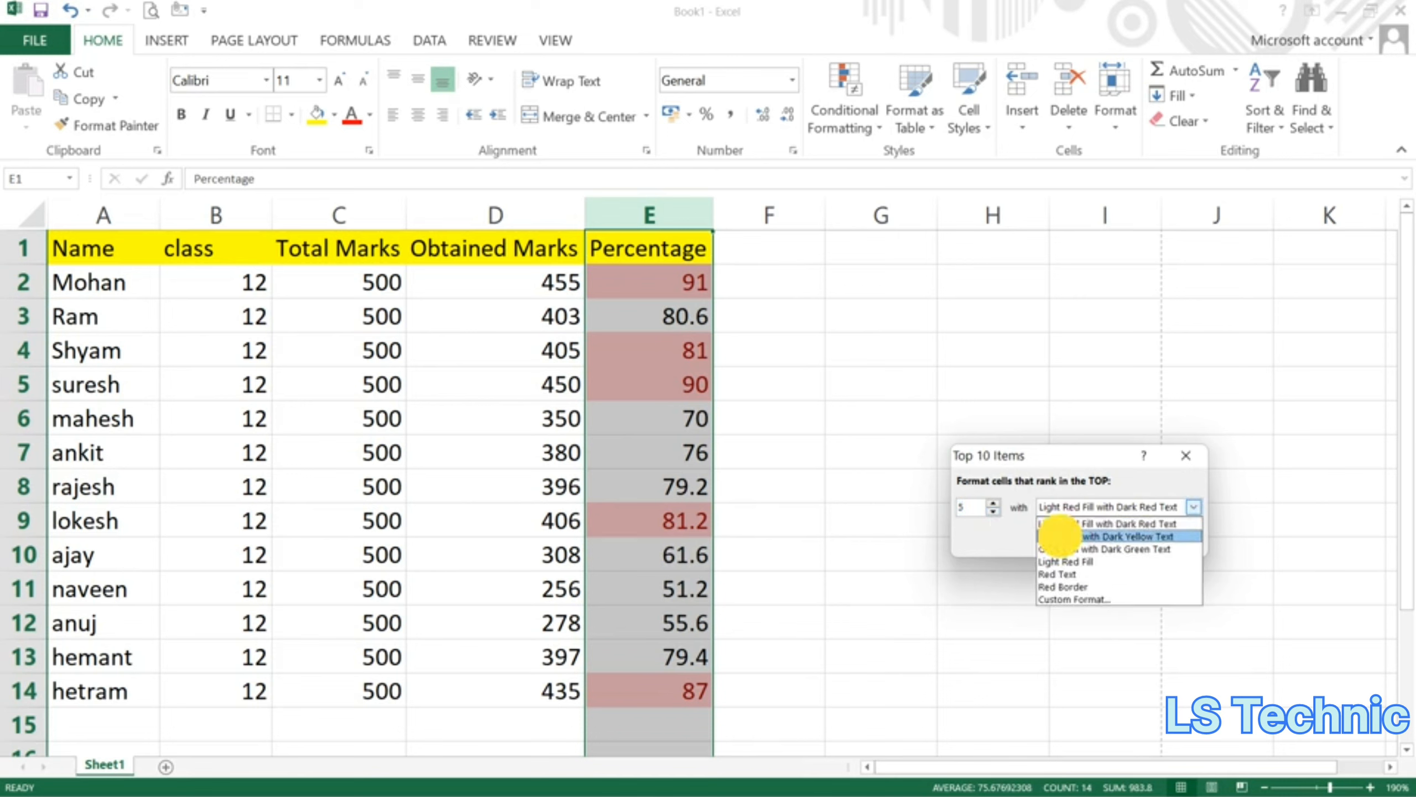
pyautogui.click(1064, 506)
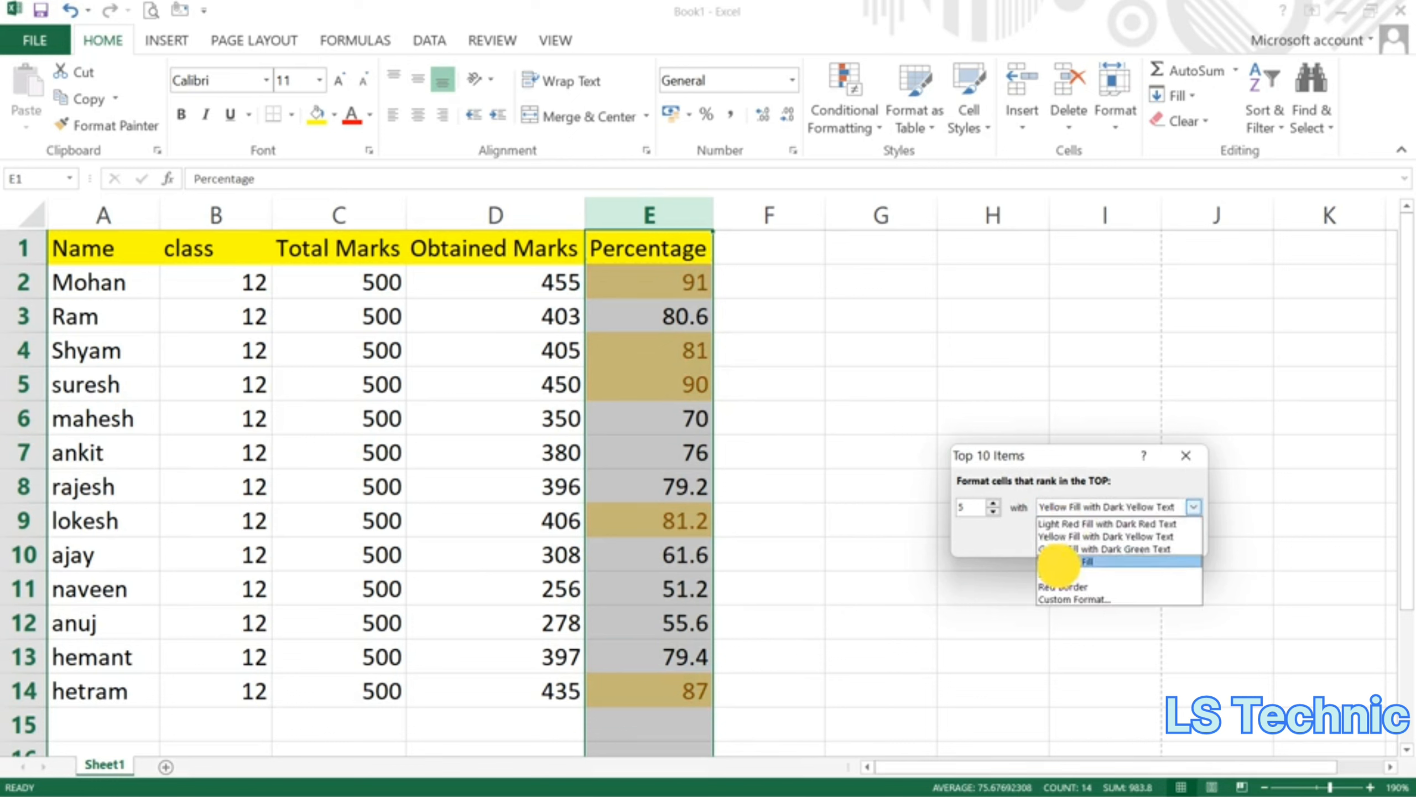
pyautogui.click(1057, 549)
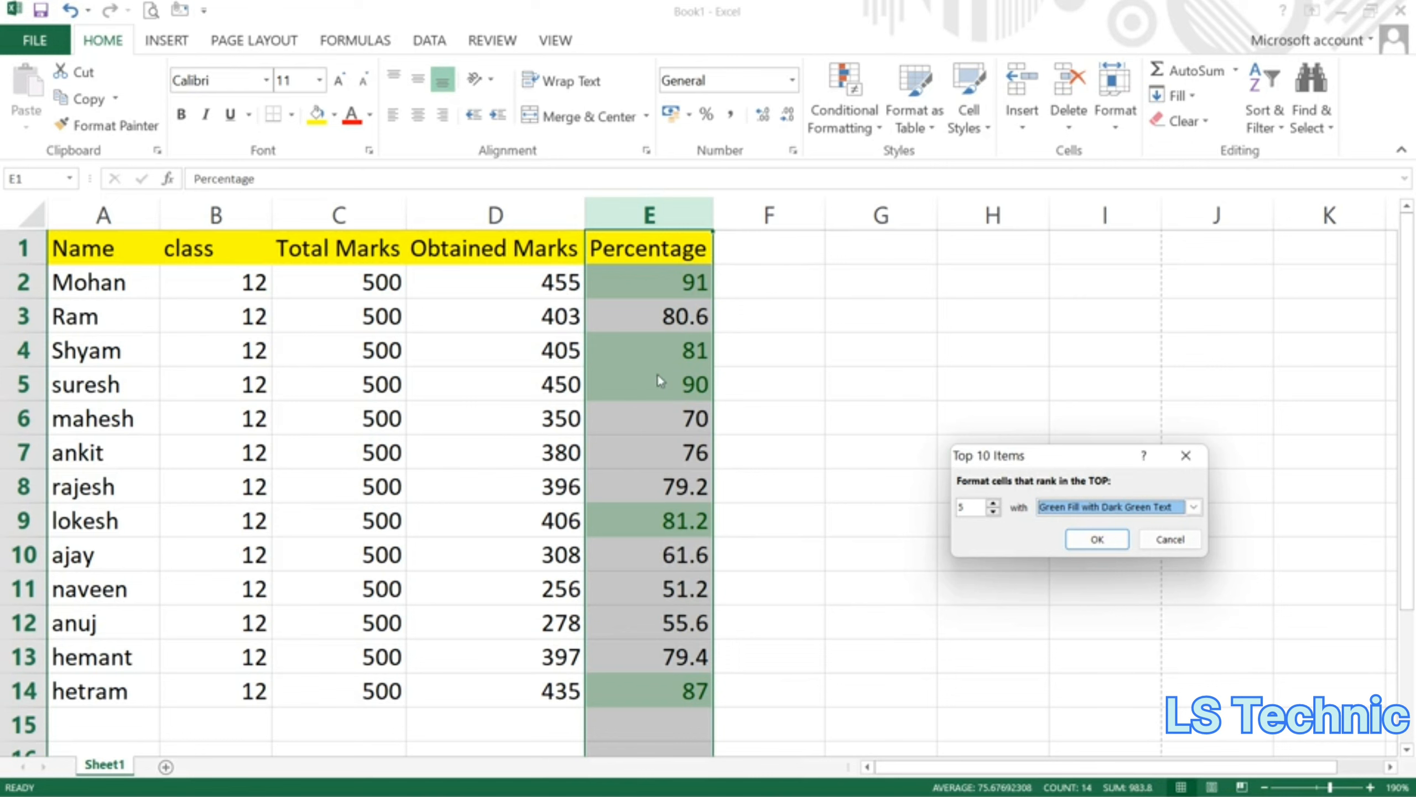
pyautogui.click(1177, 544)
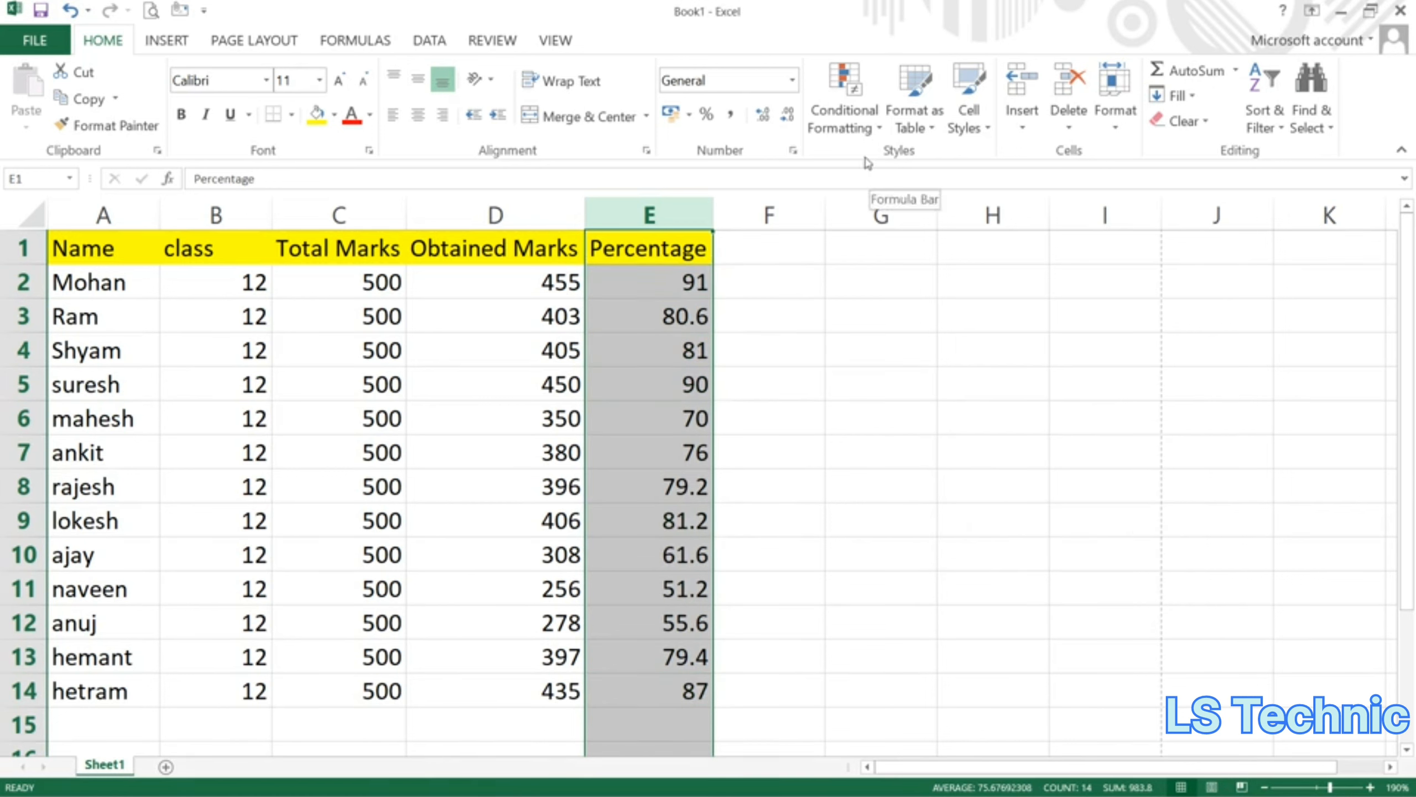
# - Preview a Top 10% conditional formatting rule on the whole Percentage column and cancel it
pyautogui.click(864, 140)
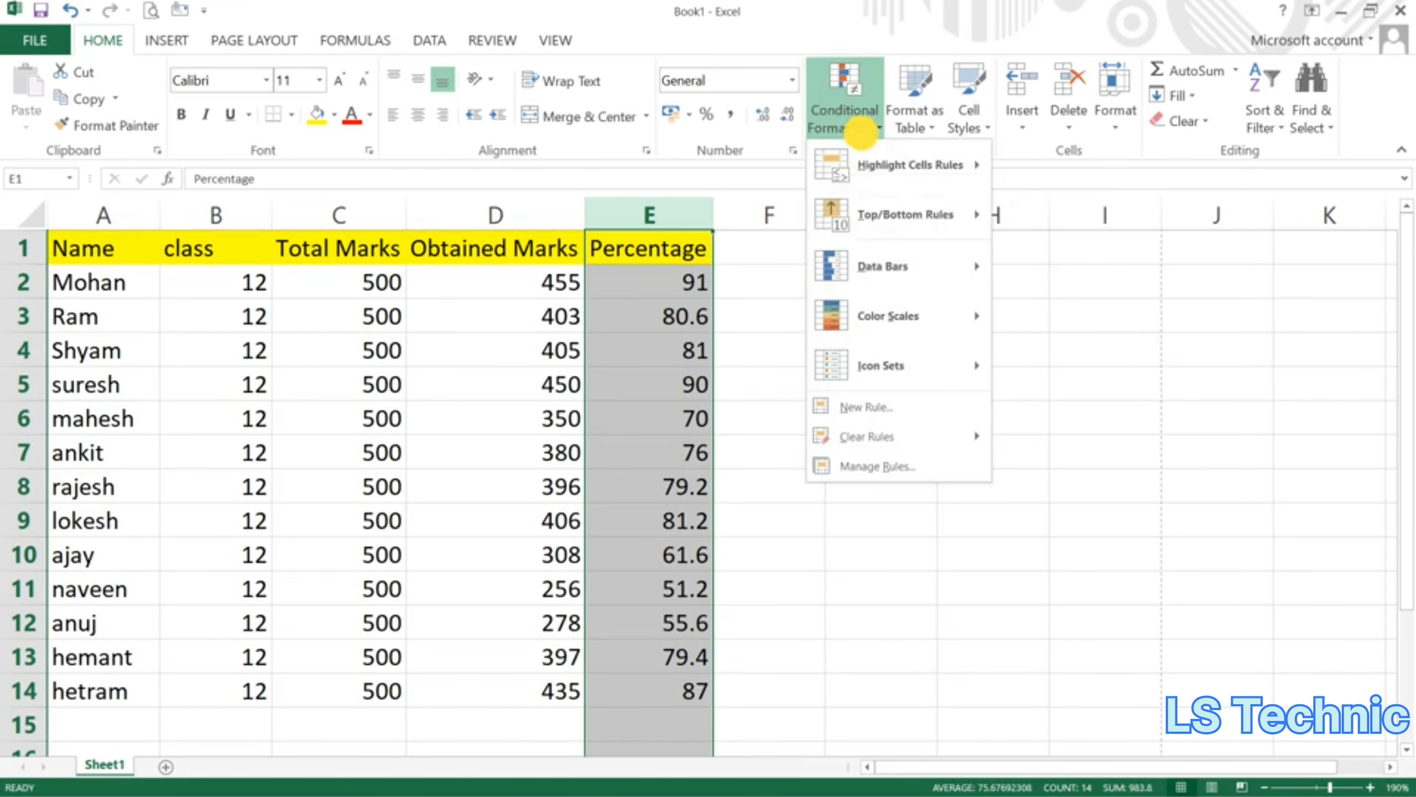
pyautogui.moveTo(879, 215)
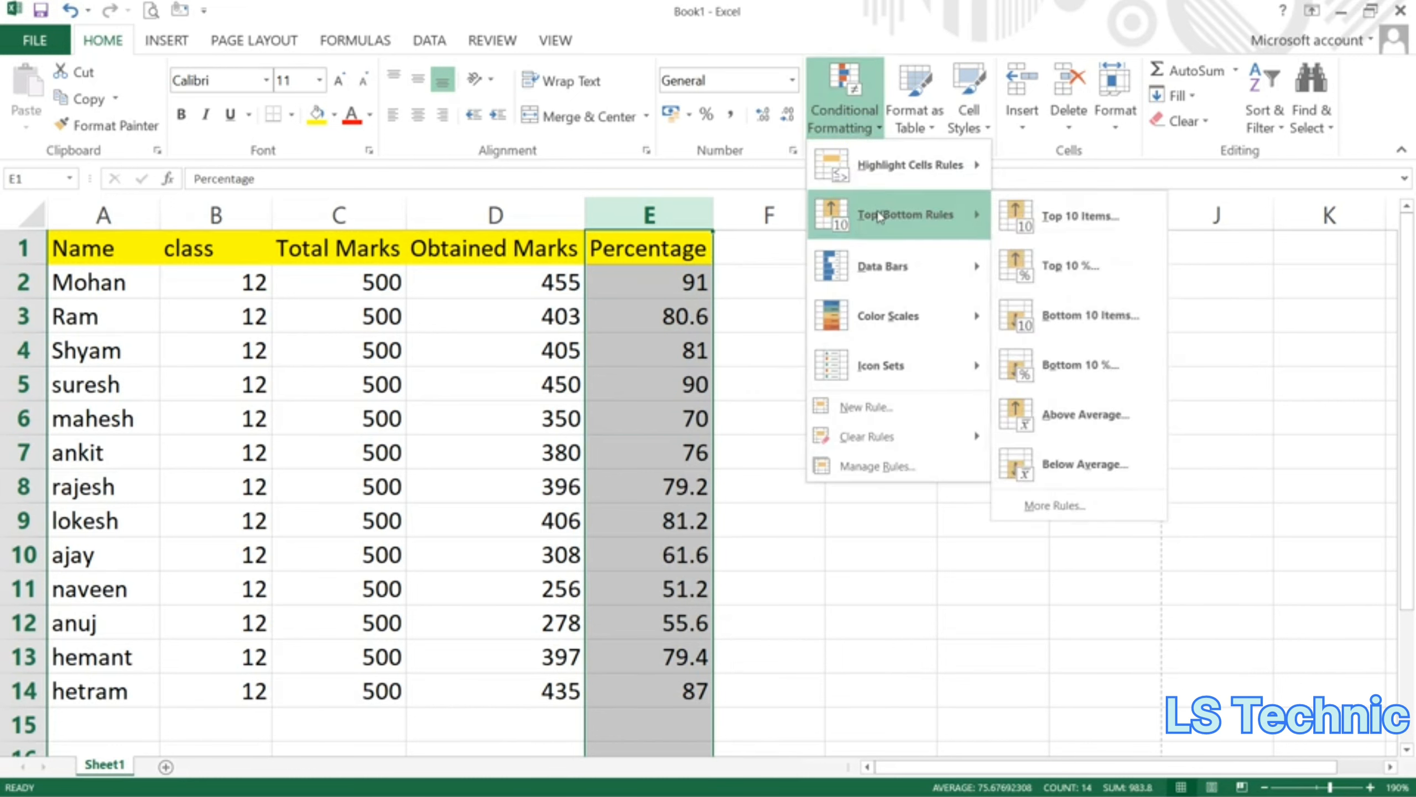
pyautogui.click(1073, 271)
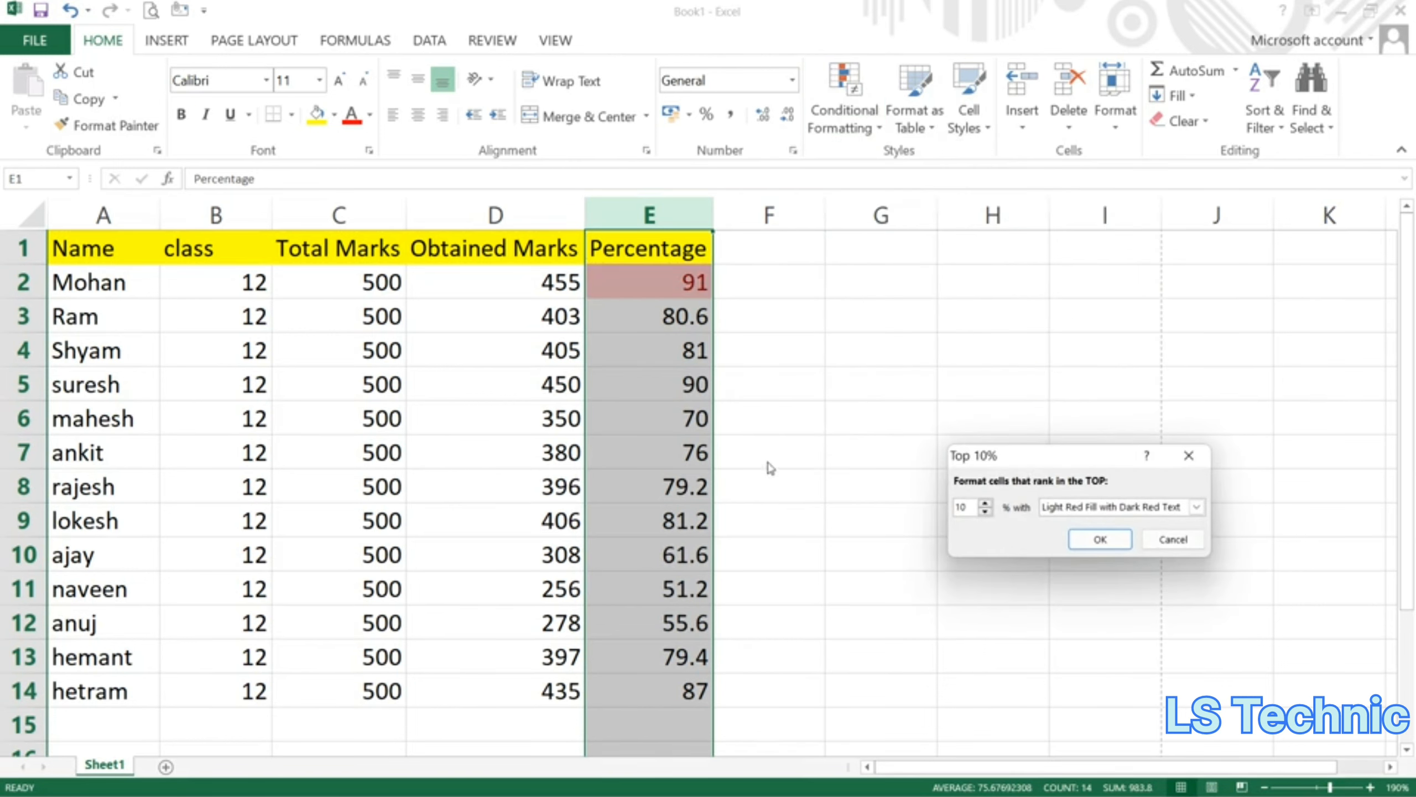
pyautogui.click(680, 444)
pyautogui.click(1167, 540)
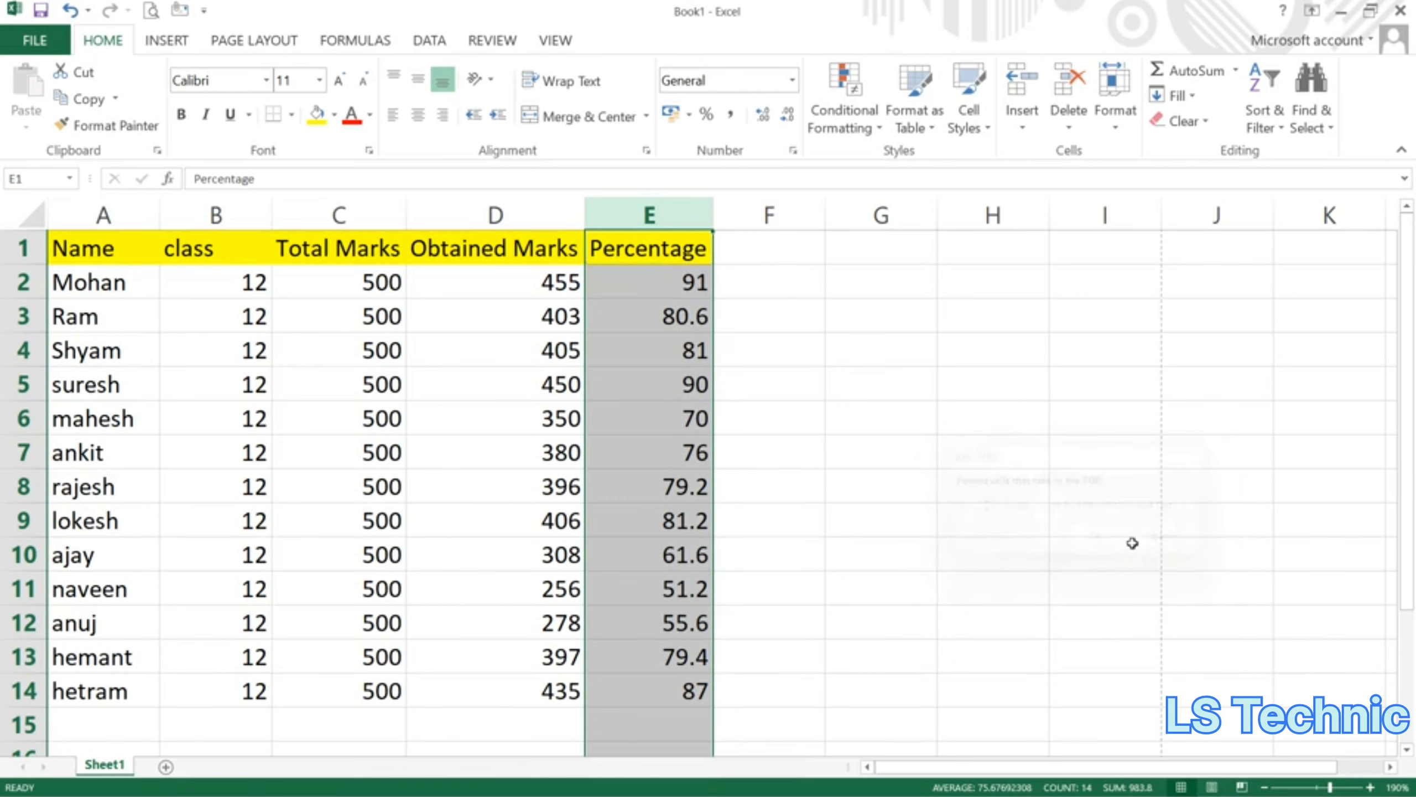
# - Select the percentage values in E2:E14 and start a Top 10% conditional formatting rule for them
pyautogui.click(658, 295)
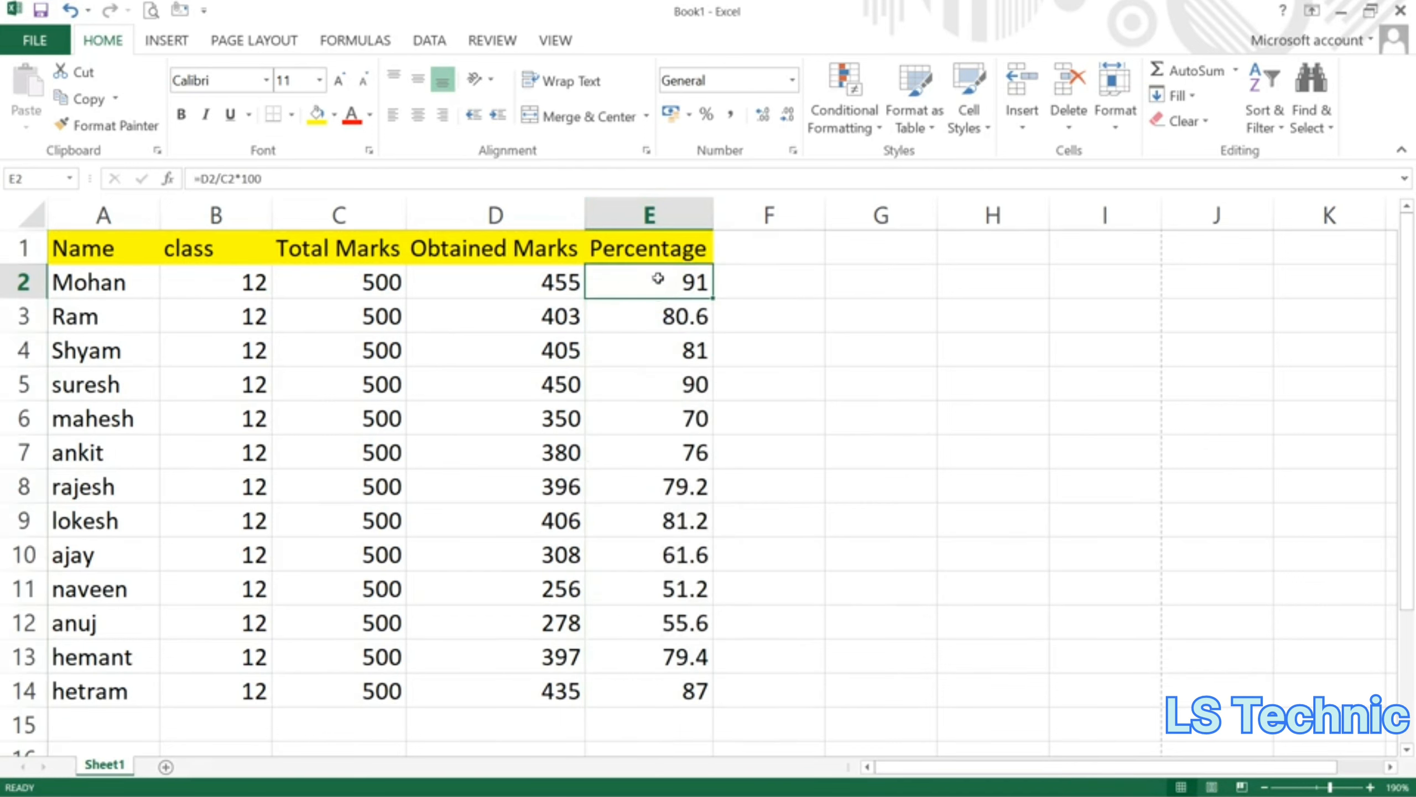
pyautogui.moveTo(654, 278); pyautogui.dragTo(658, 595)
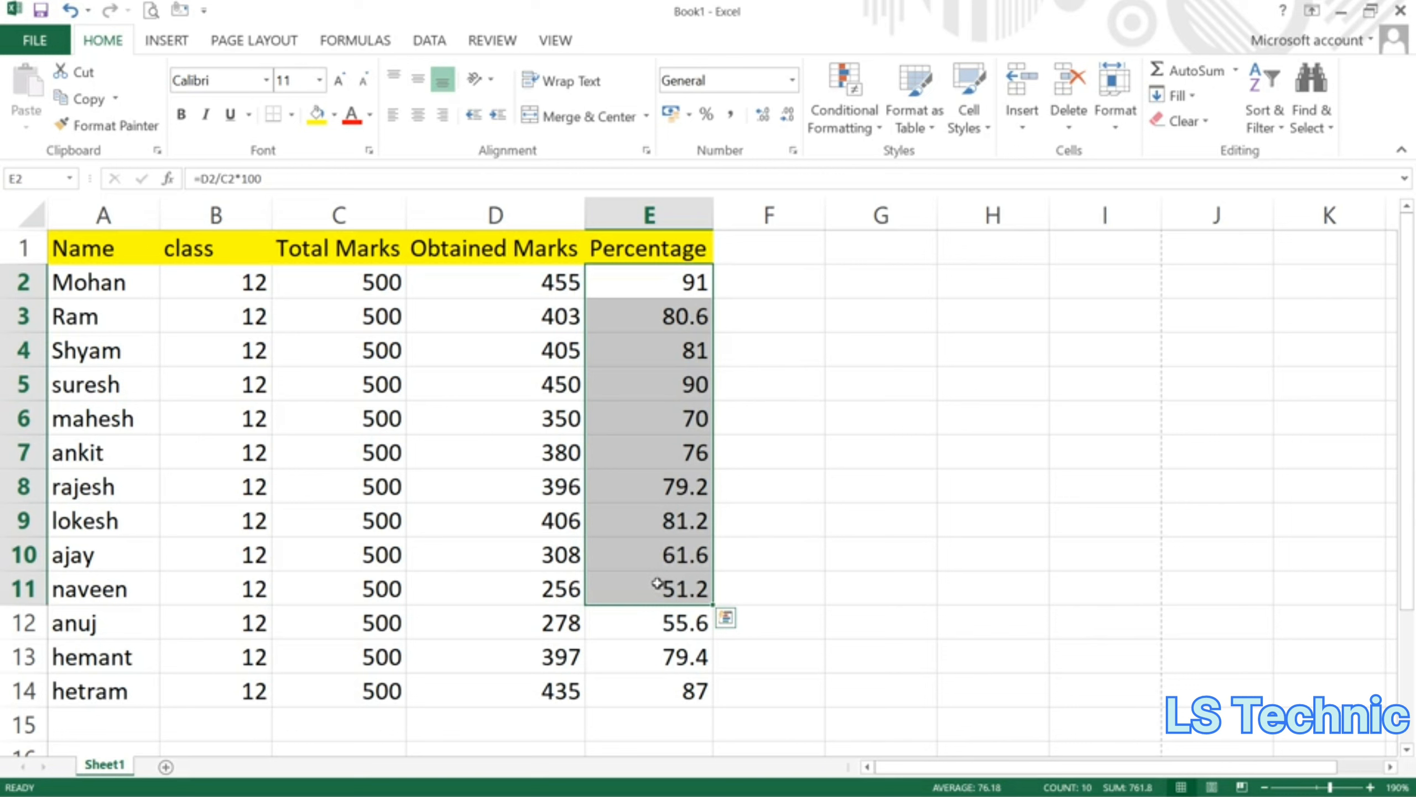
pyautogui.hotkey('shift', 'Down')
pyautogui.hotkey('shift', 'Down')
pyautogui.hotkey('shift', 'Down')
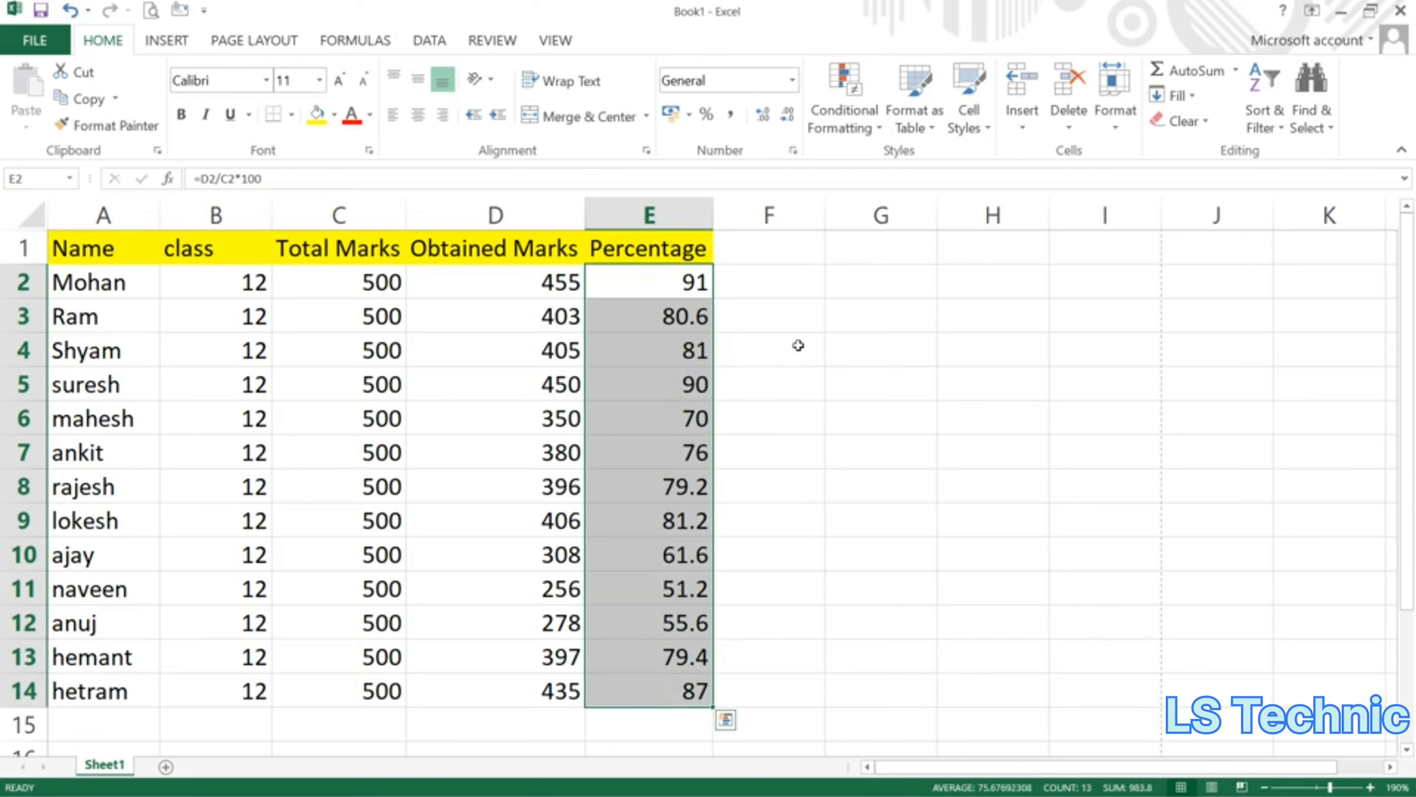
pyautogui.click(845, 112)
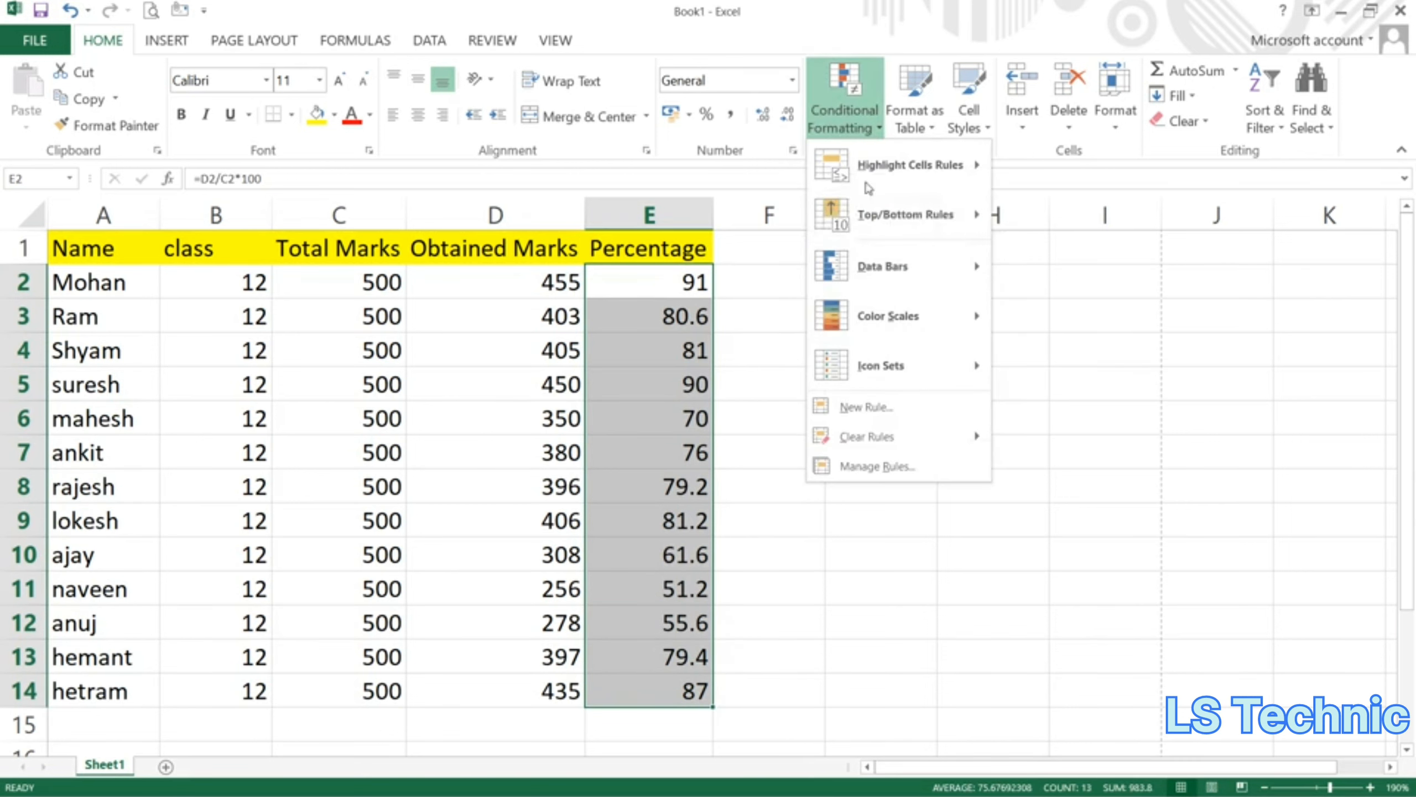
pyautogui.click(1062, 267)
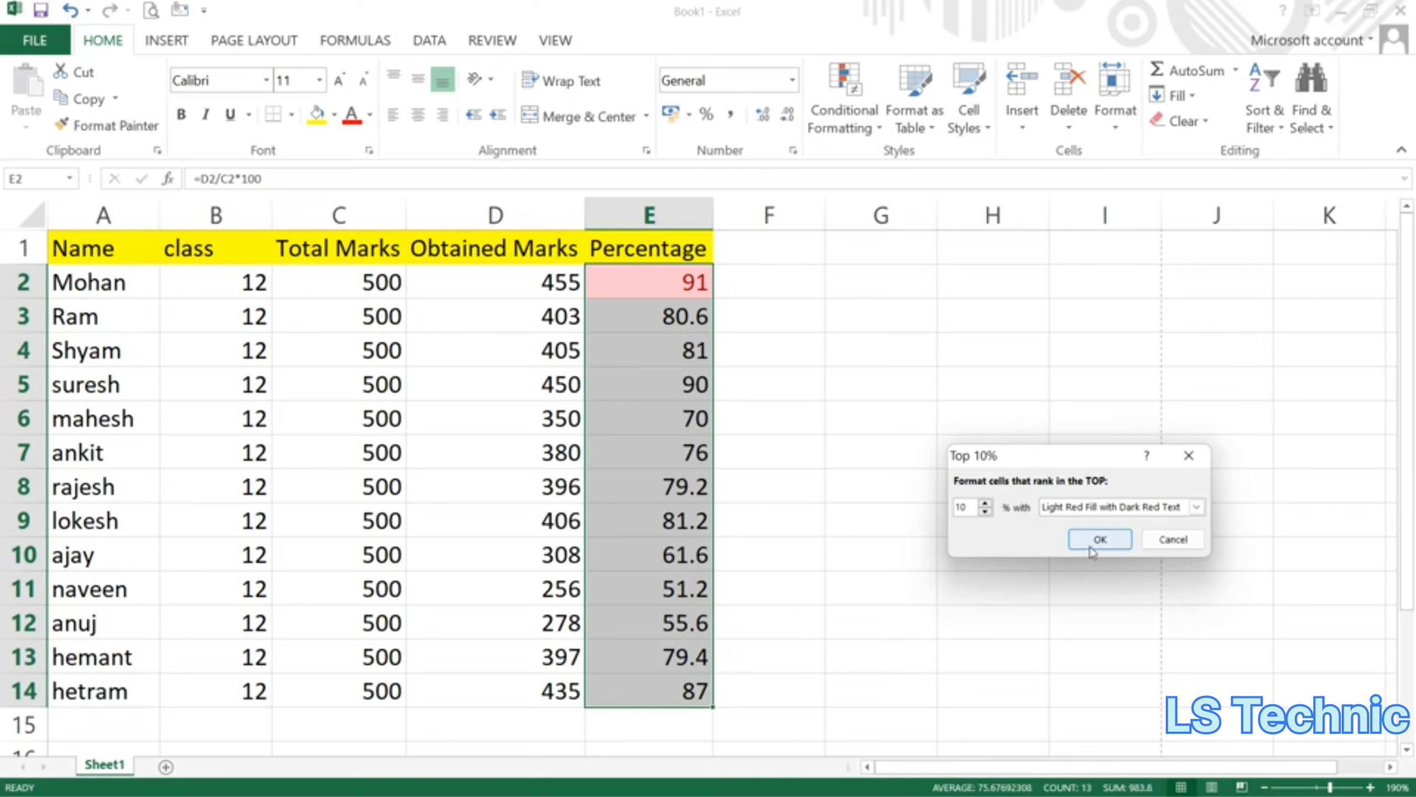
# - Preview Yellow Fill with Dark Yellow Text, and set the Top 10% rule's format to Green Fill with Dark Green Text
pyautogui.click(1087, 507)
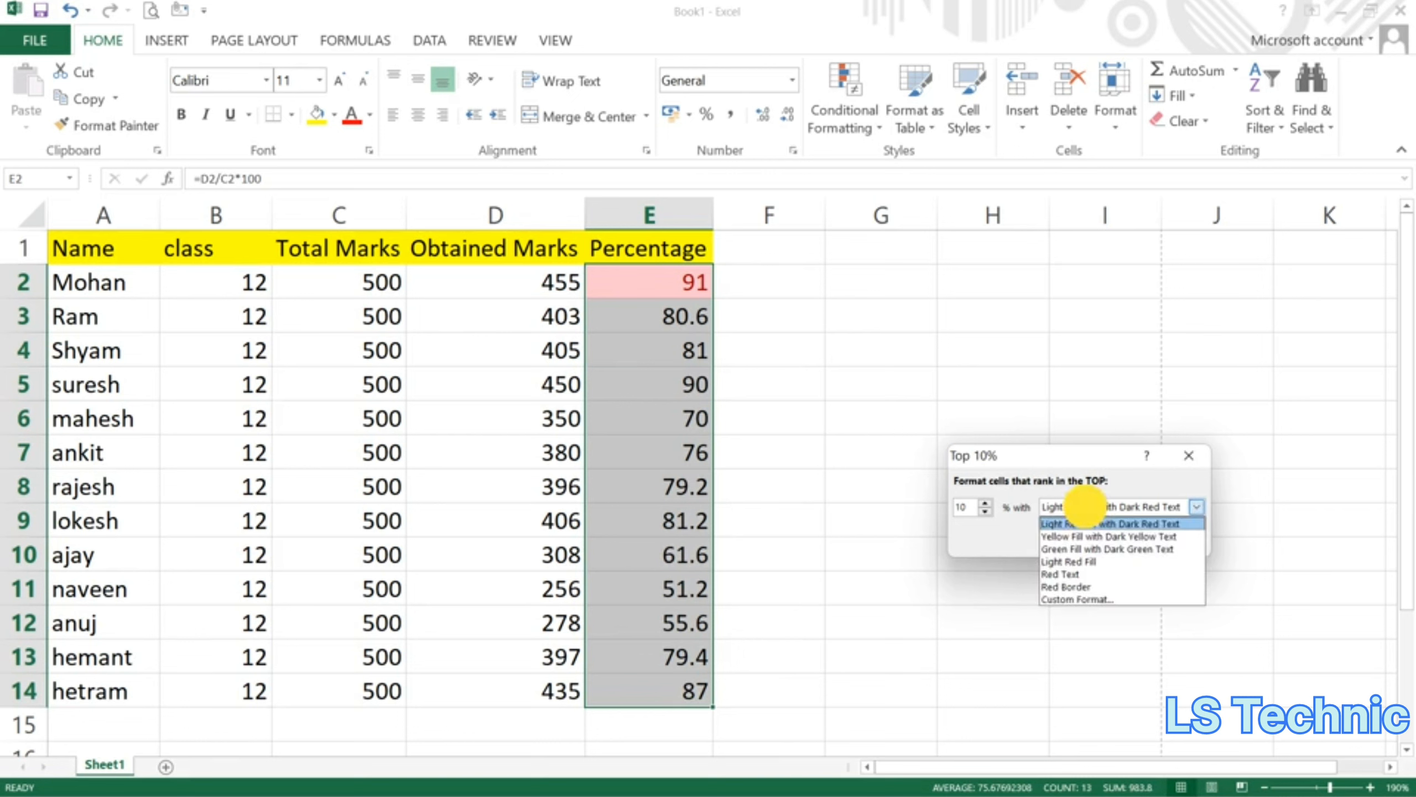
pyautogui.click(1079, 537)
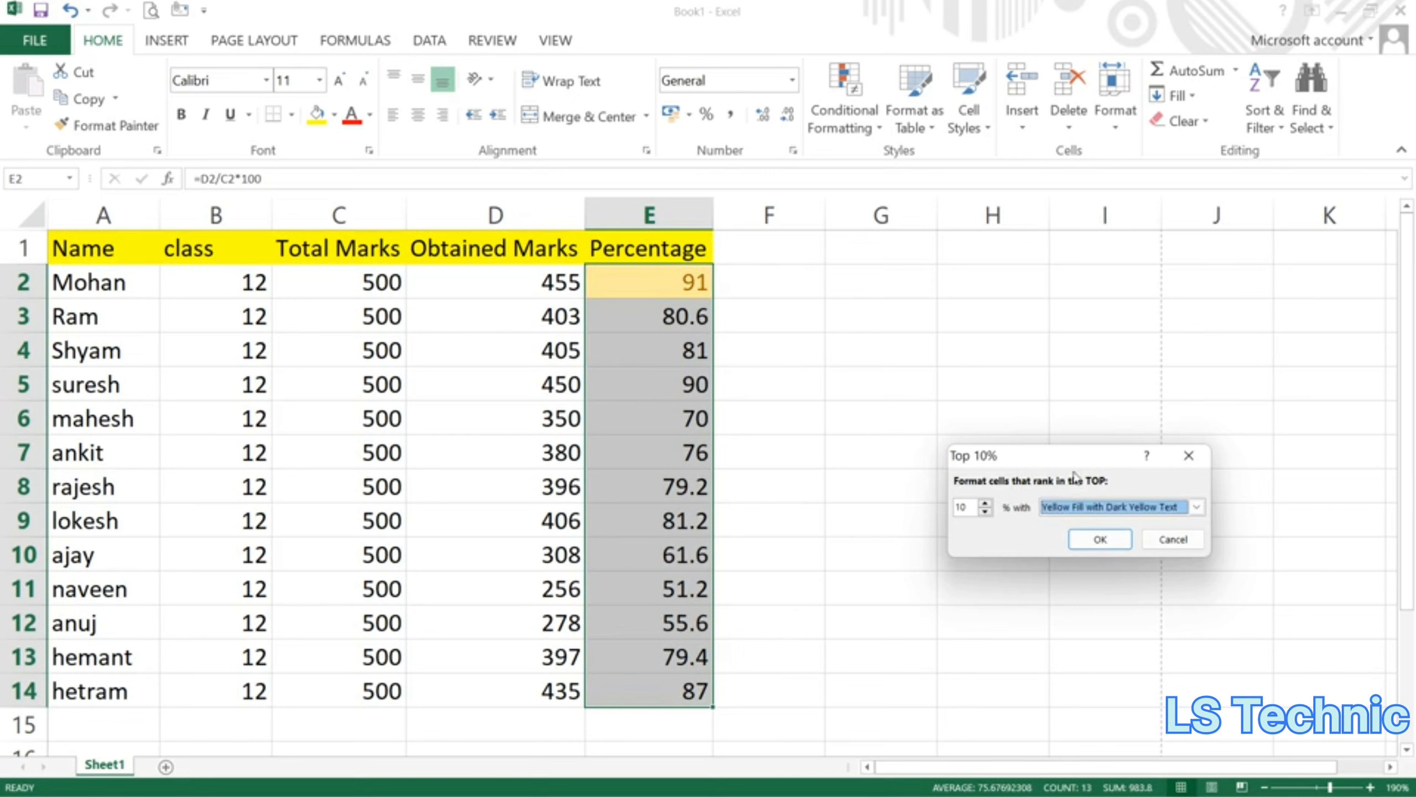
pyautogui.click(1063, 507)
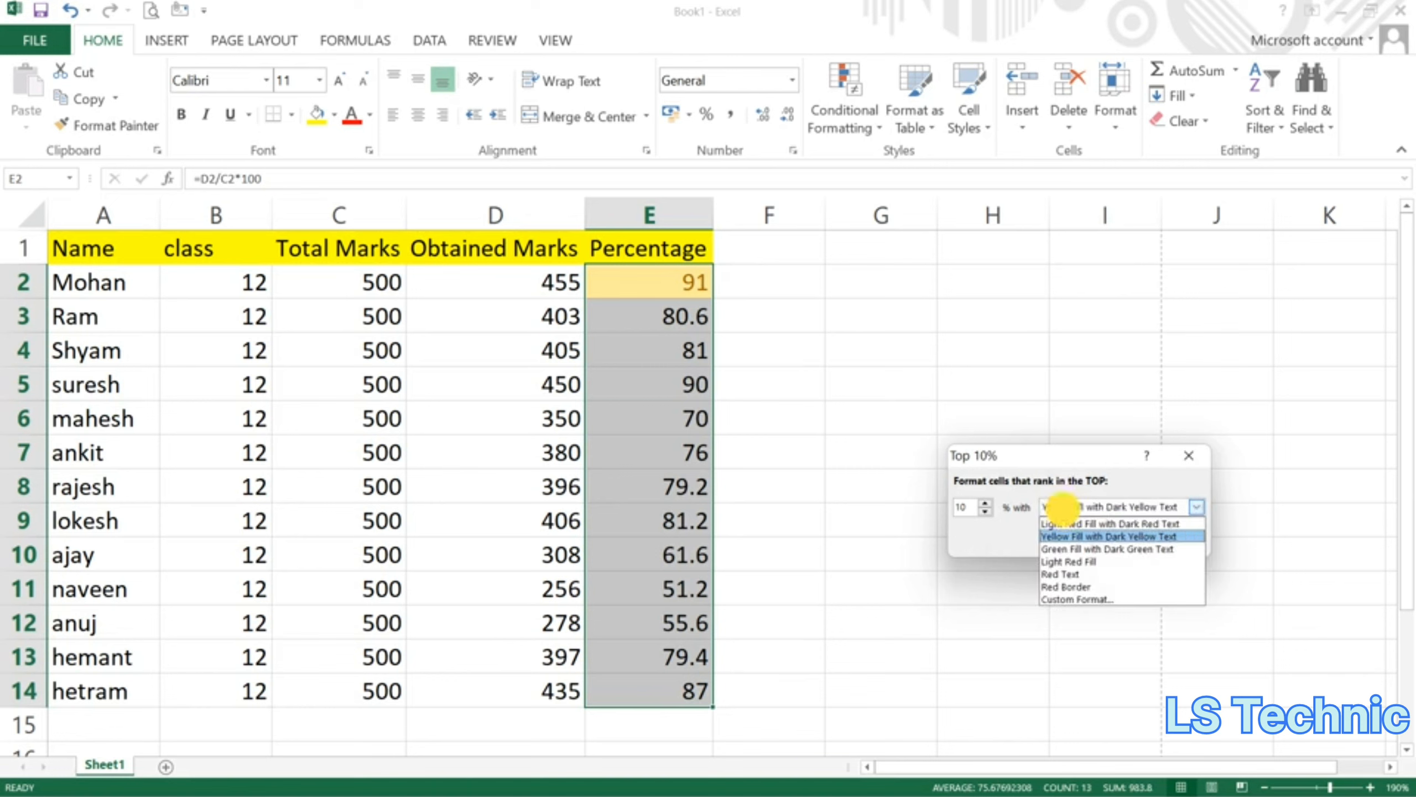
pyautogui.click(1065, 549)
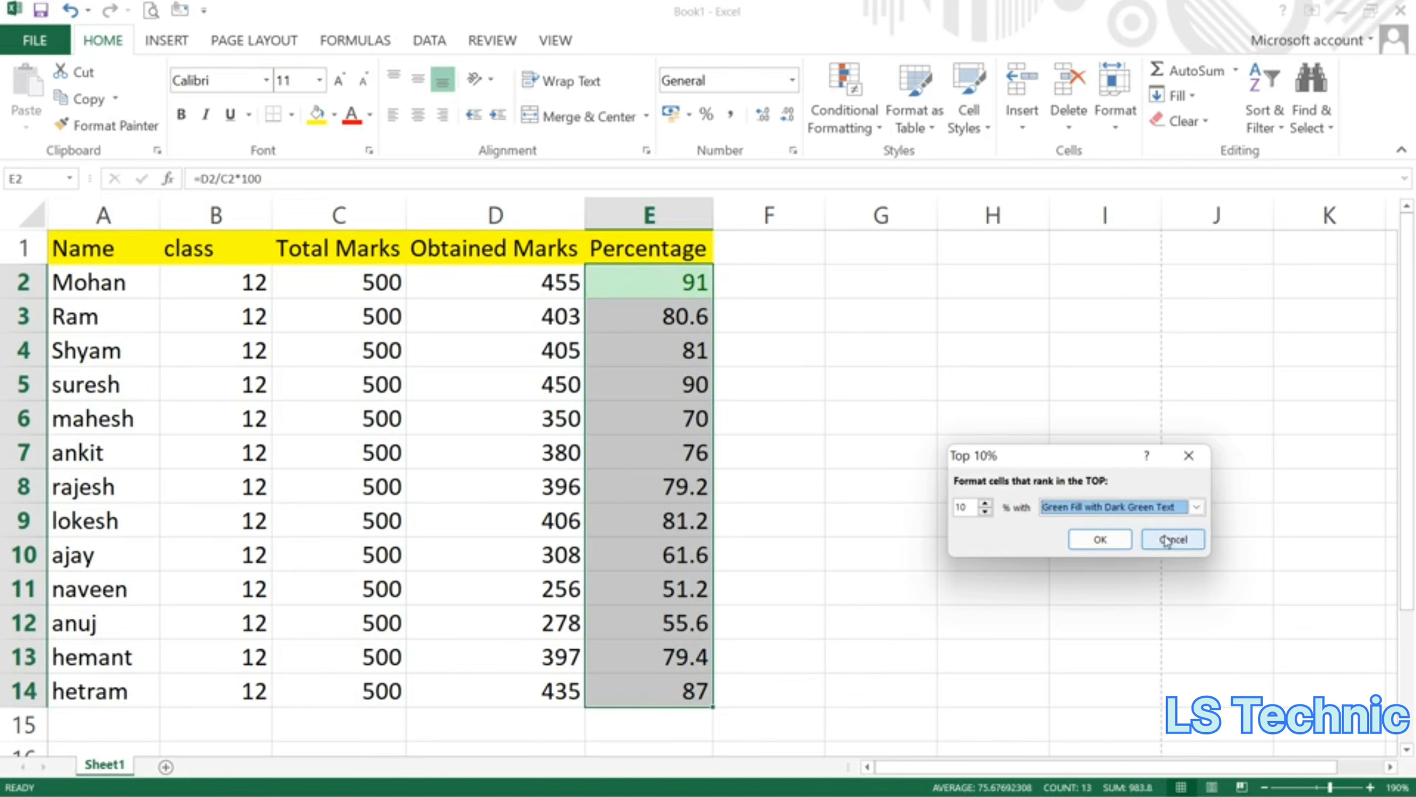
# - Lower the Top 10% rule's threshold to 5% to preview its effect on the percentage values
pyautogui.click(985, 511)
pyautogui.click(985, 511)
pyautogui.click(985, 512)
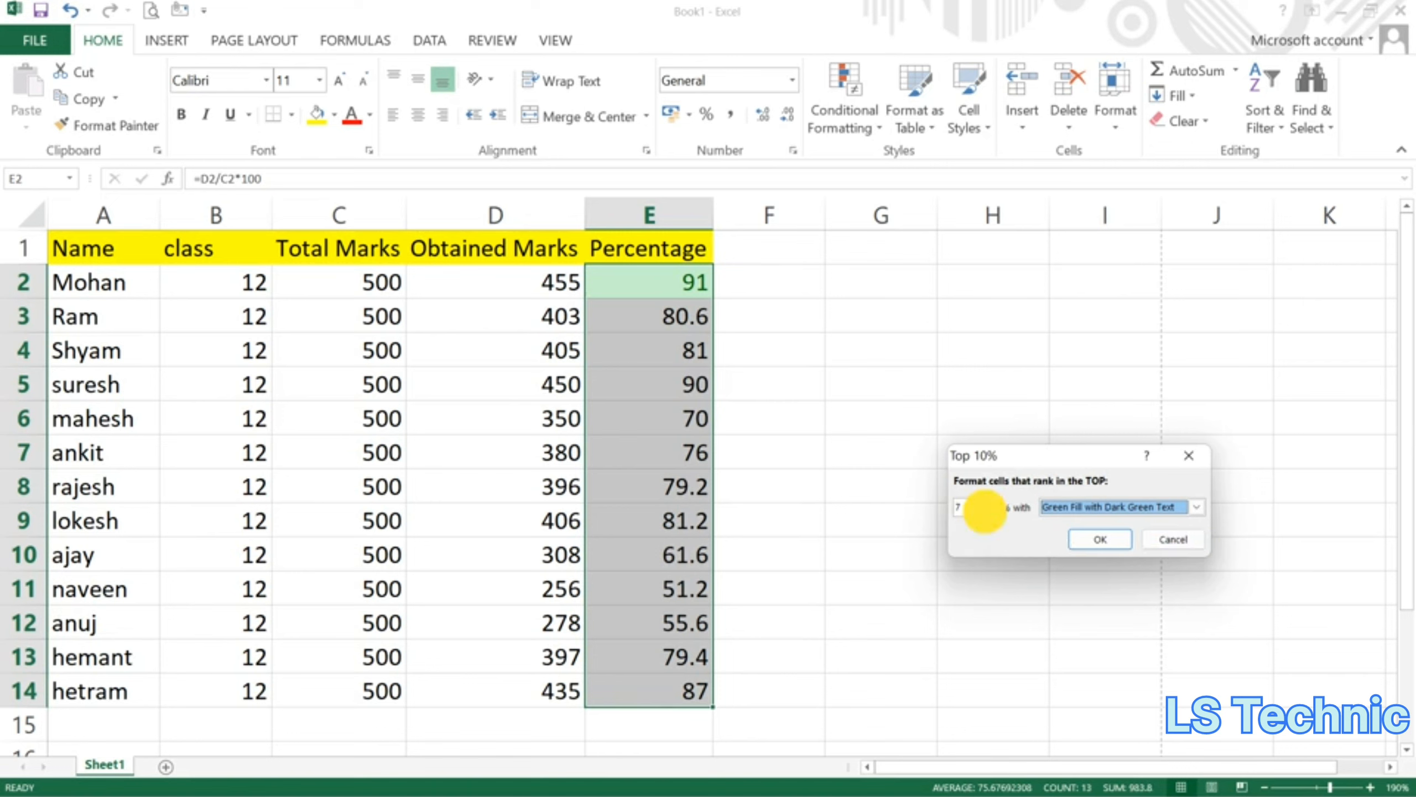
pyautogui.click(985, 511)
pyautogui.click(985, 512)
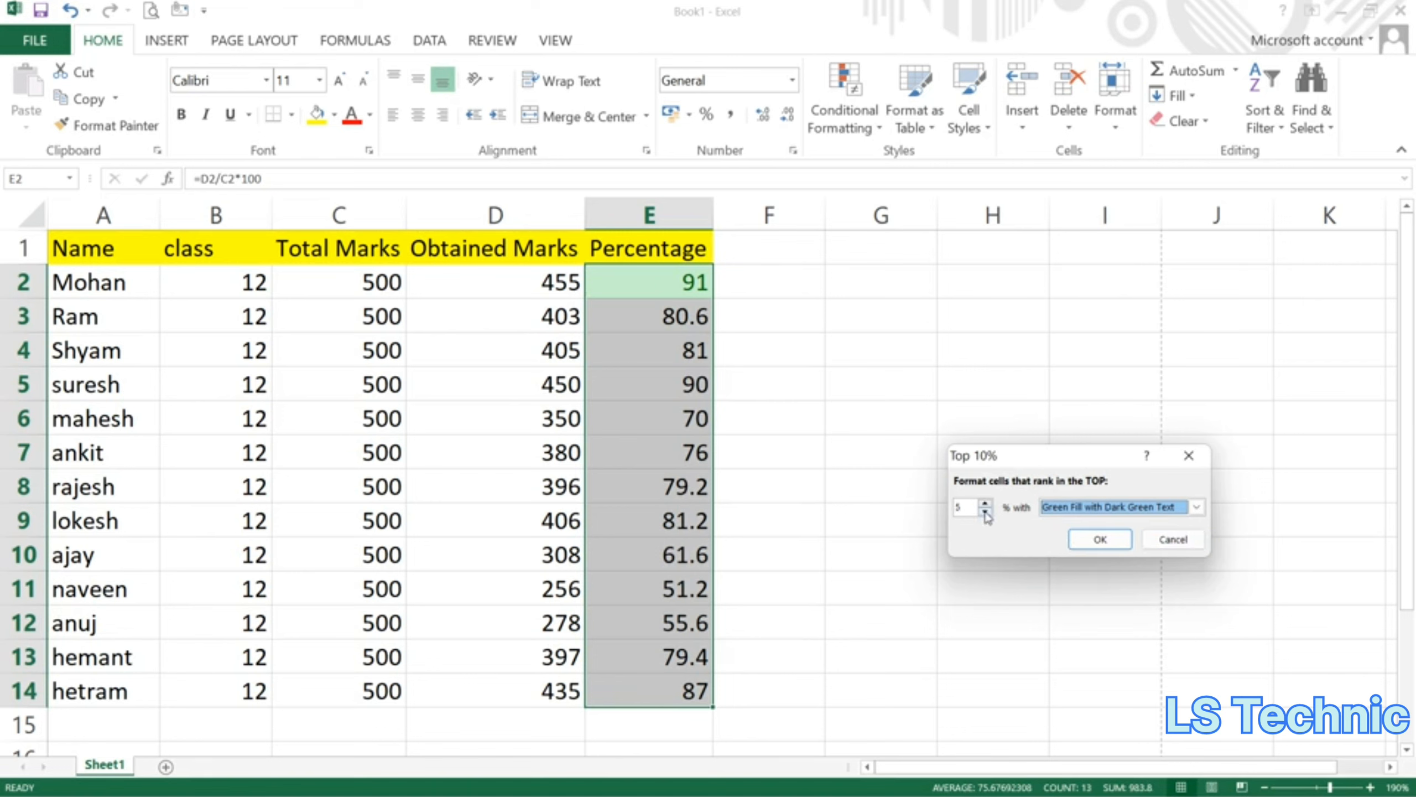
# - Raise the Top 10% rule's threshold to 20% to preview it, and cancel the rule
pyautogui.click(985, 502)
pyautogui.click(986, 502)
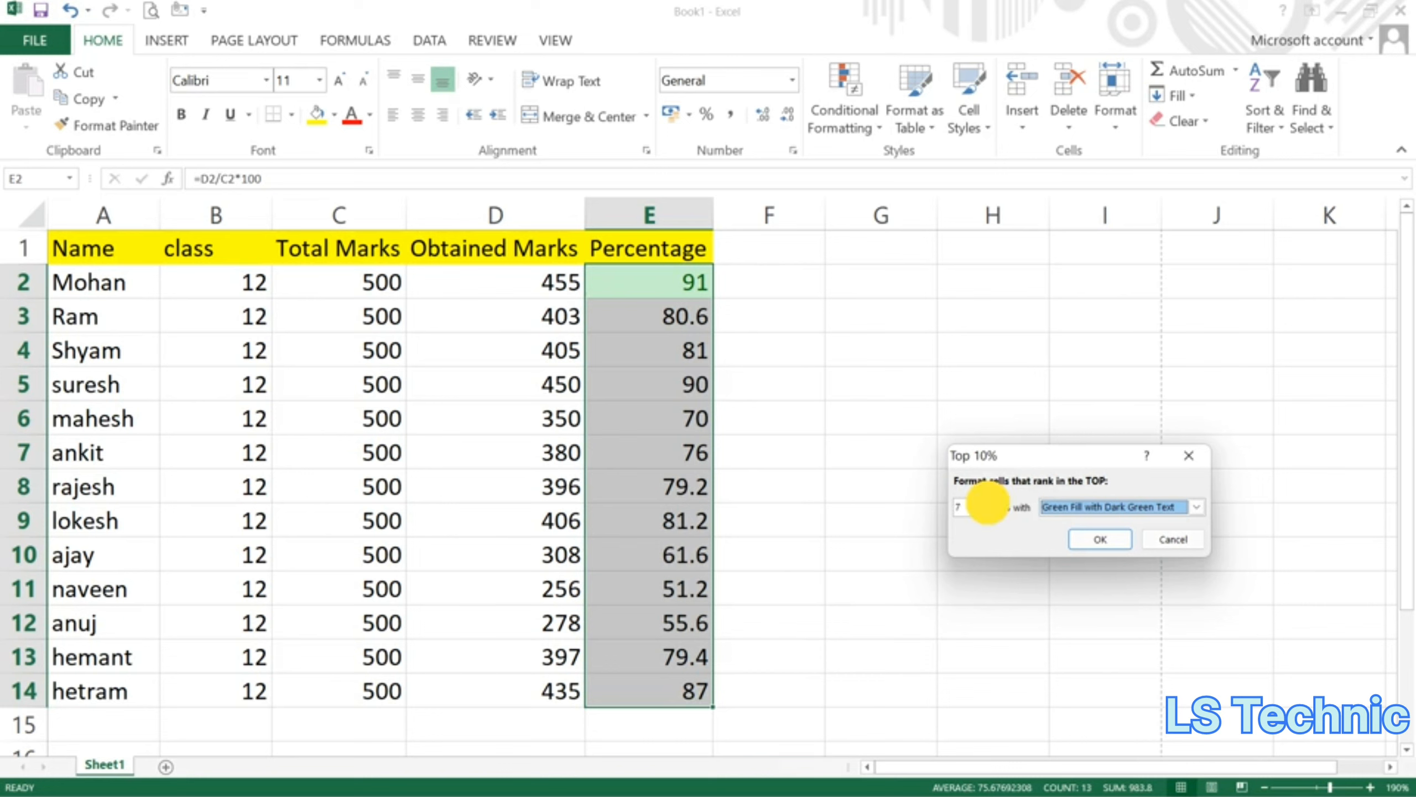
pyautogui.click(987, 502)
pyautogui.click(987, 503)
pyautogui.click(986, 502)
pyautogui.click(988, 503)
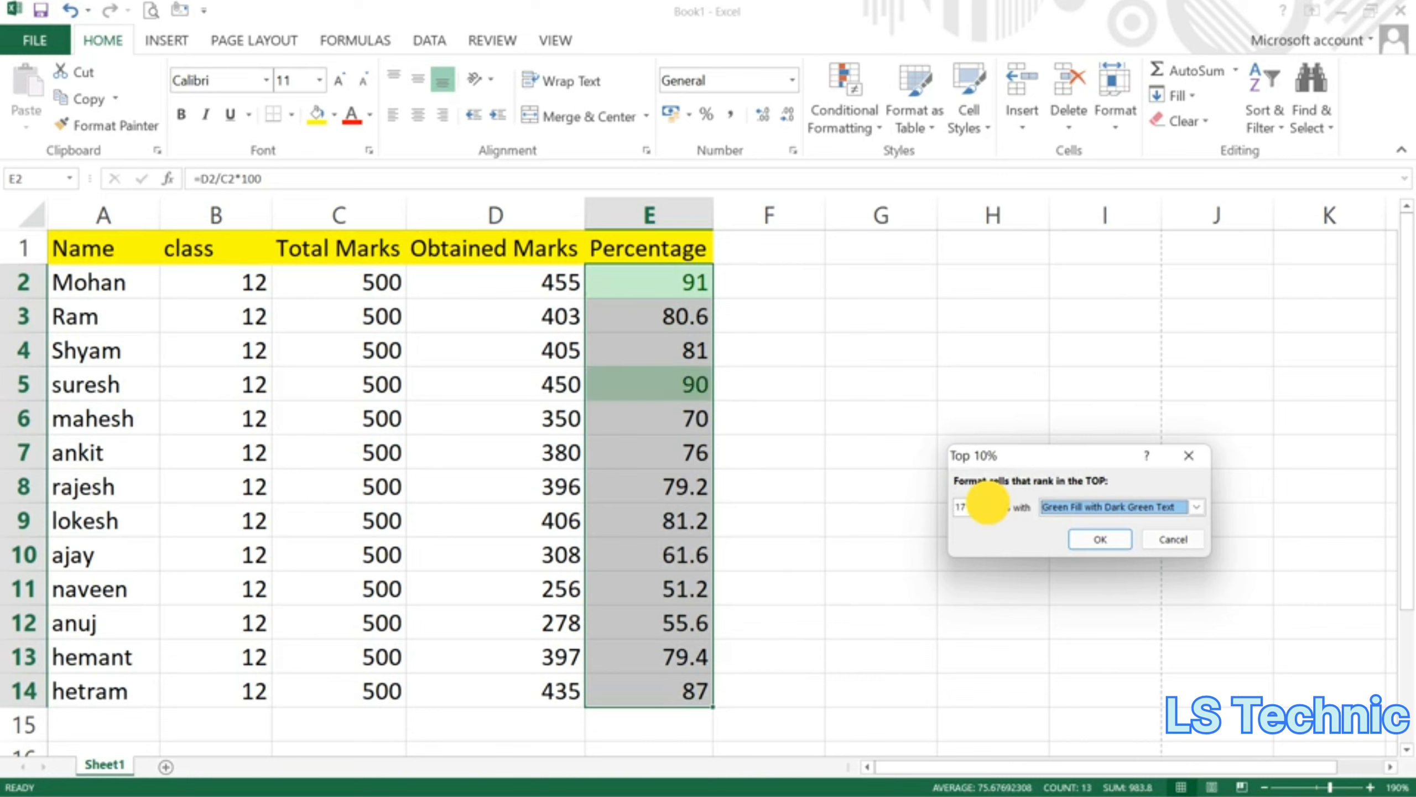
pyautogui.click(988, 502)
pyautogui.click(988, 503)
pyautogui.click(988, 503)
pyautogui.click(988, 502)
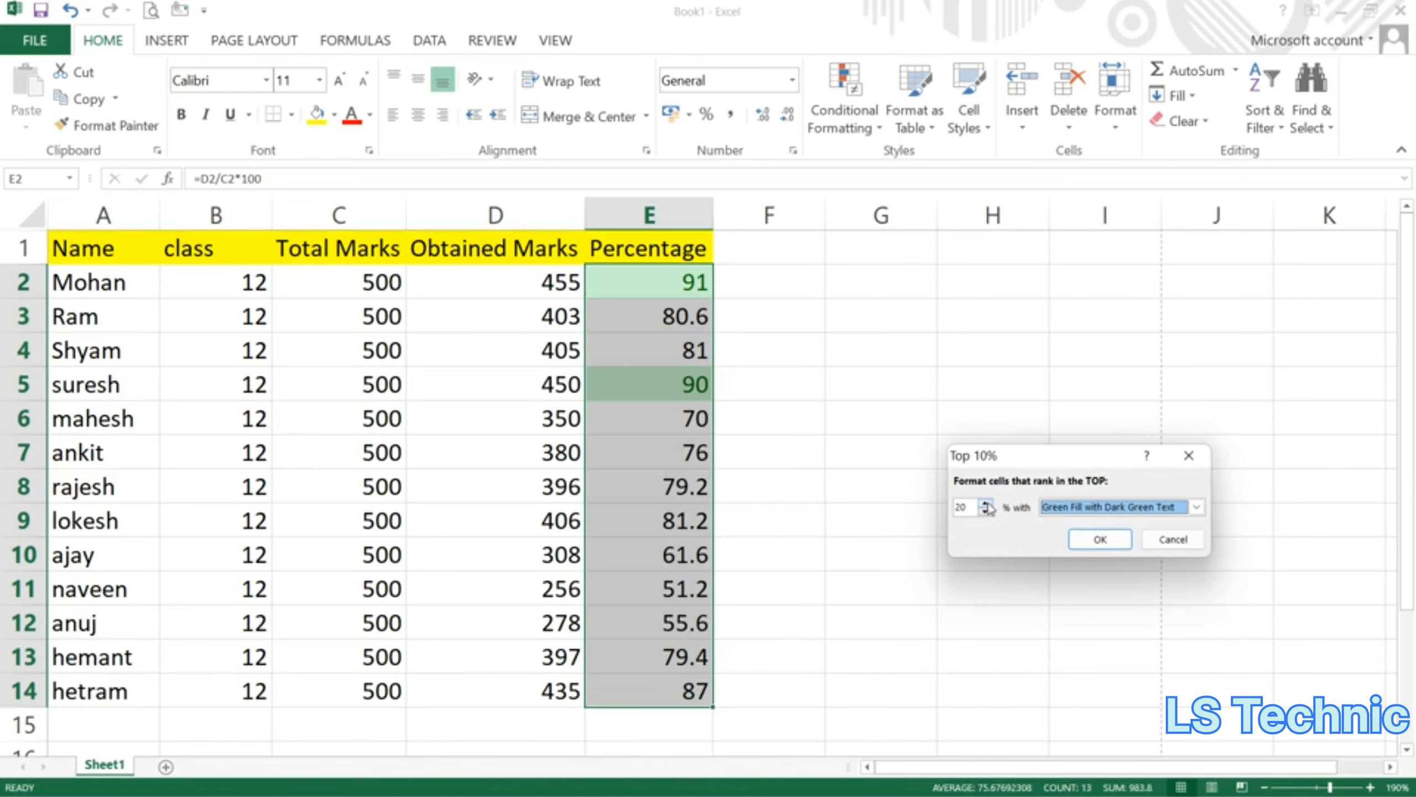
pyautogui.click(1173, 539)
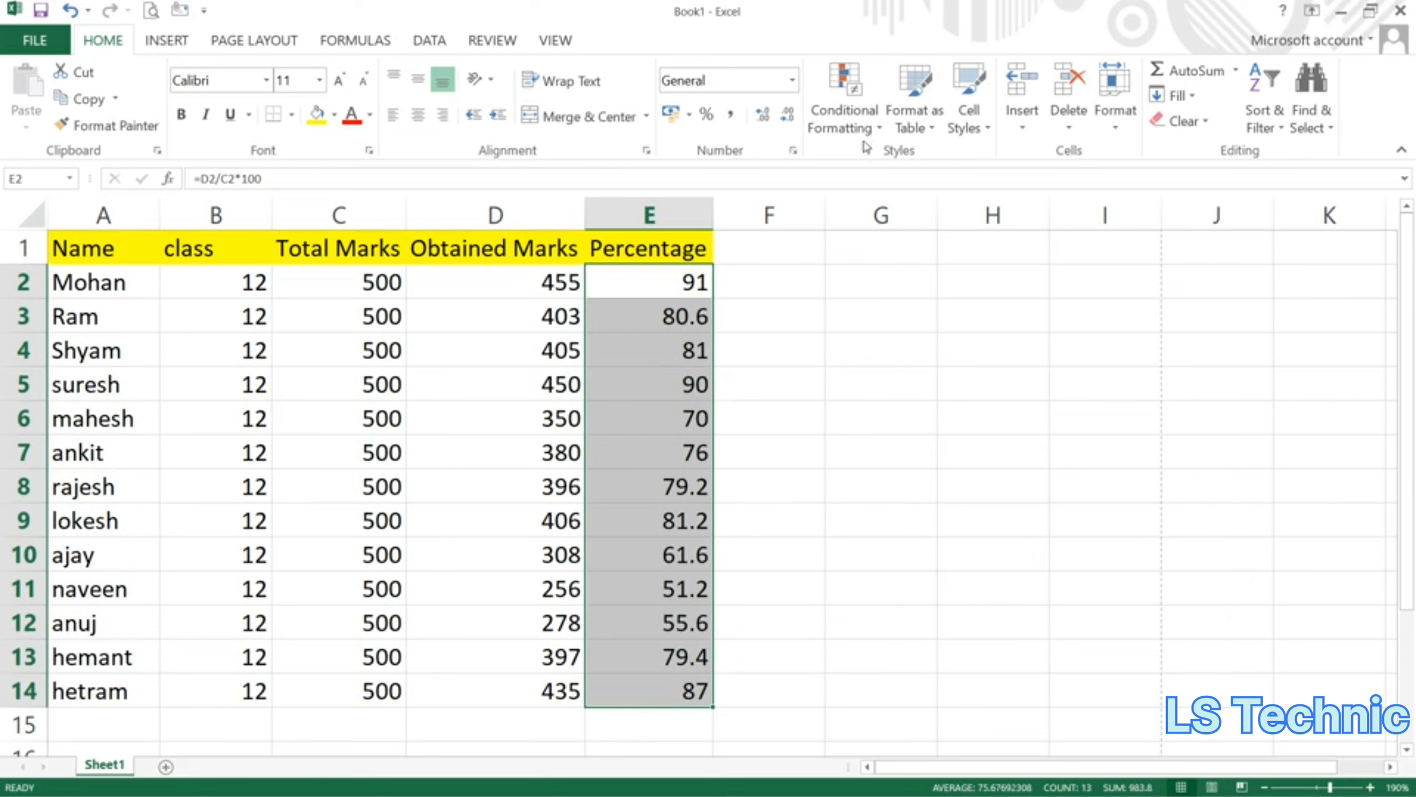
# - Start a Bottom 10 Items conditional formatting rule for E2:E14 and reduce its item count to 3
pyautogui.click(844, 117)
pyautogui.moveTo(948, 216)
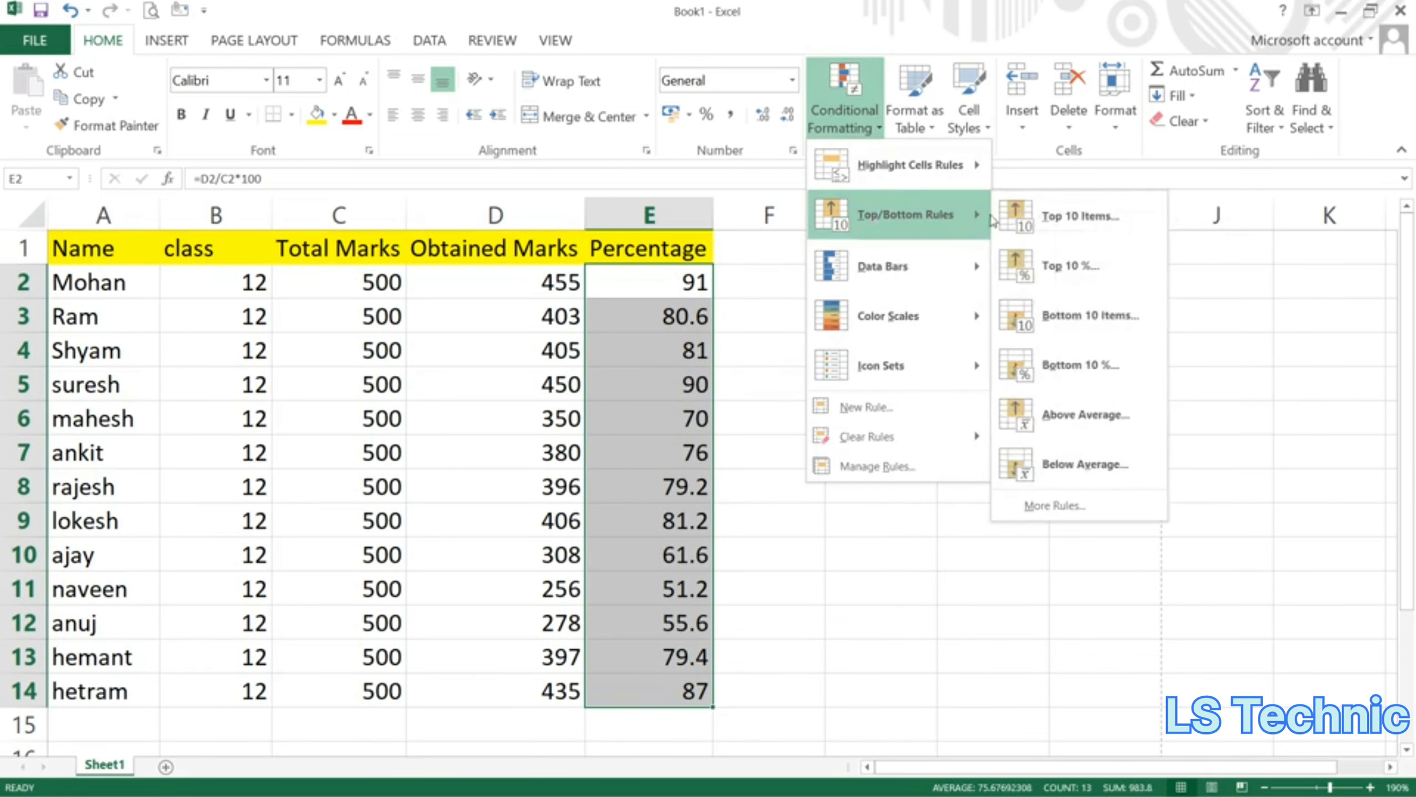
pyautogui.click(1063, 324)
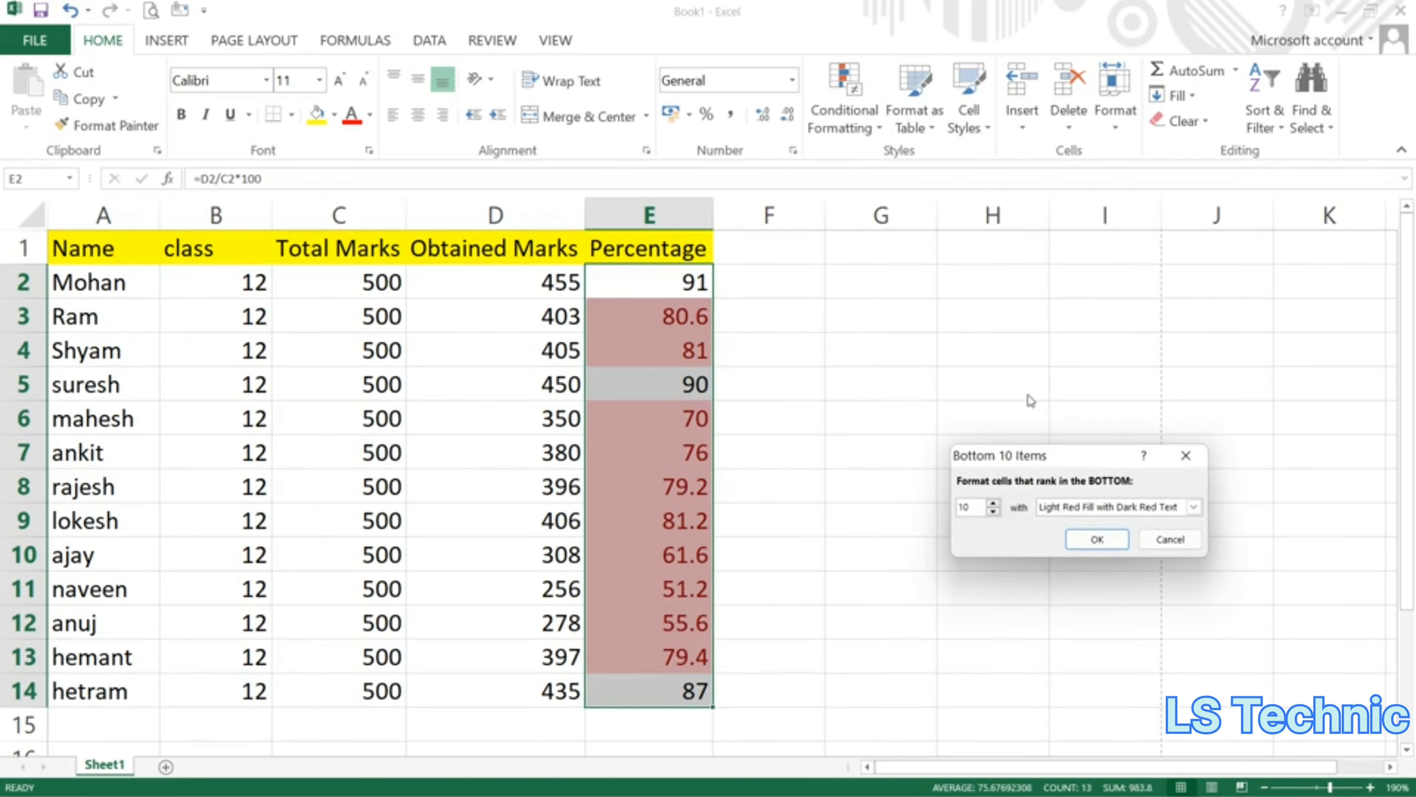
pyautogui.click(992, 512)
pyautogui.click(992, 512)
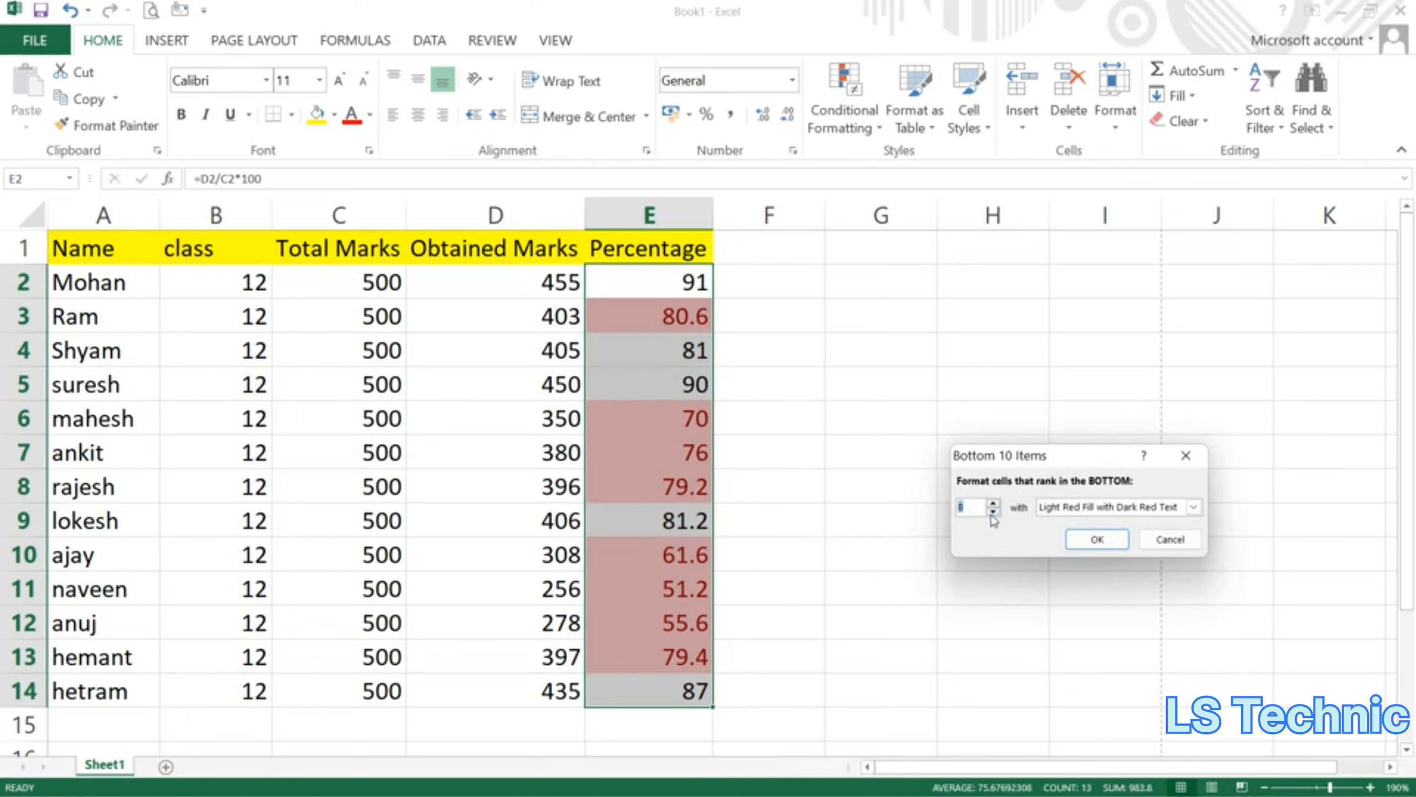
pyautogui.click(992, 511)
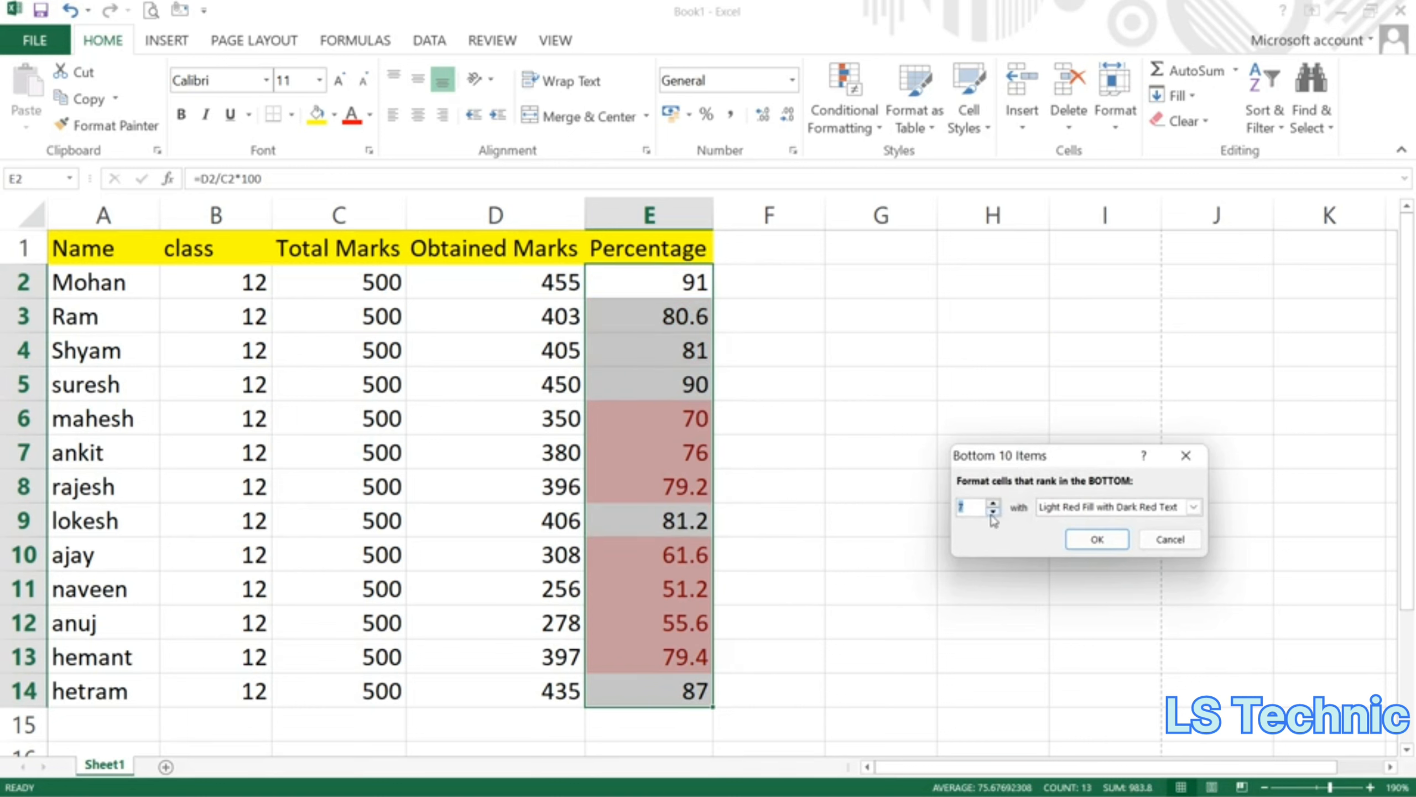
pyautogui.click(993, 512)
pyautogui.click(993, 512)
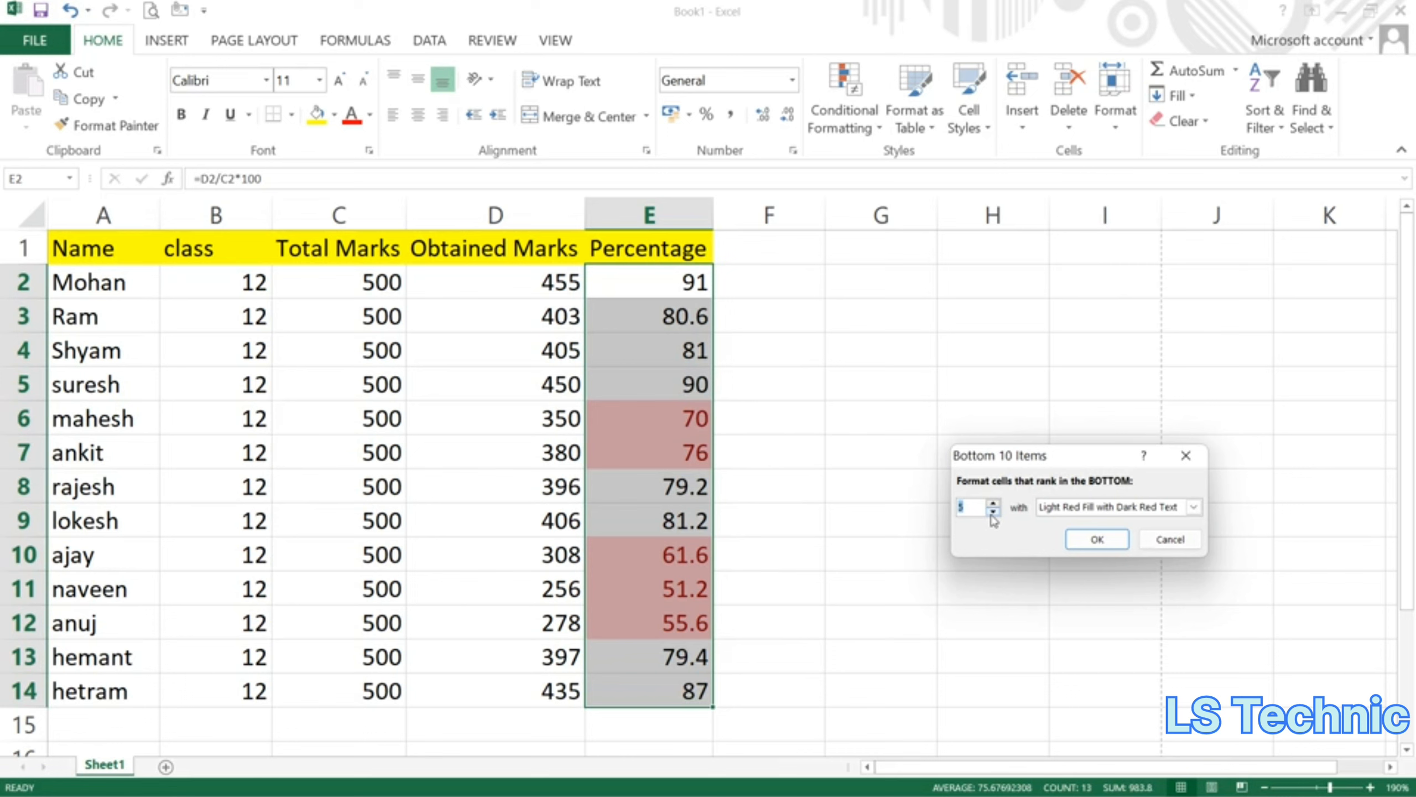
pyautogui.click(993, 512)
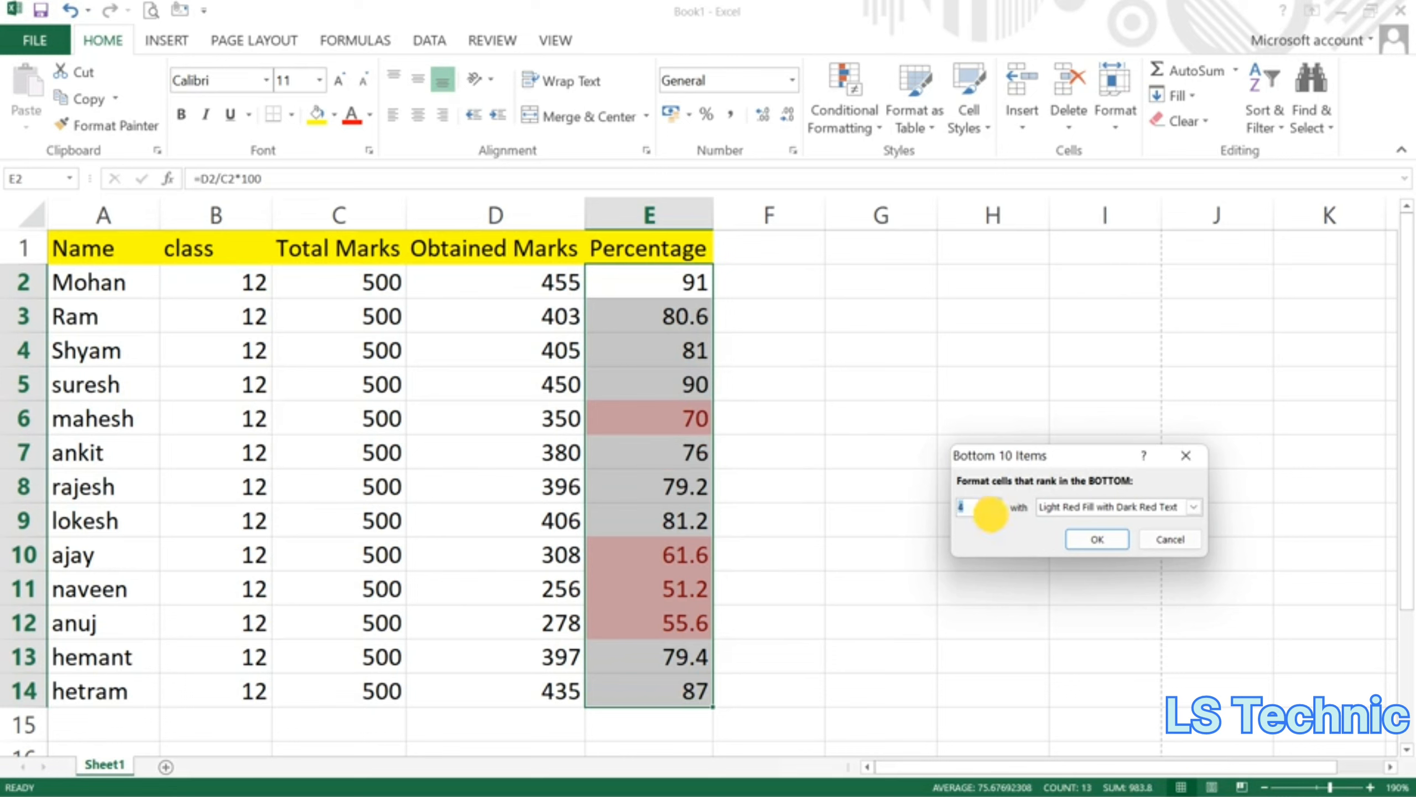
pyautogui.click(993, 512)
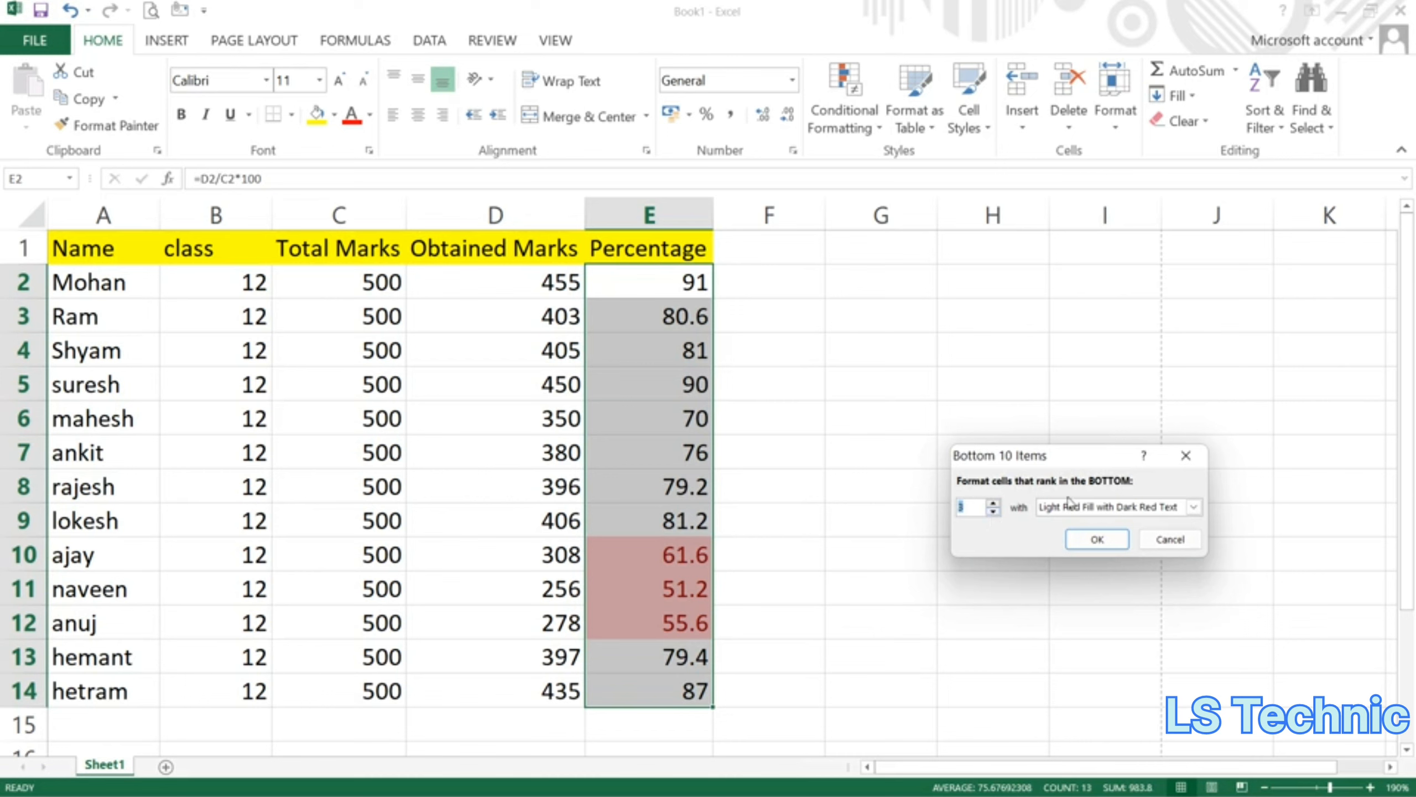
# - Look through the format choices for the bottom-3 rule, keep Light Red Fill with Dark Red Text, and cancel the rule
pyautogui.click(1193, 507)
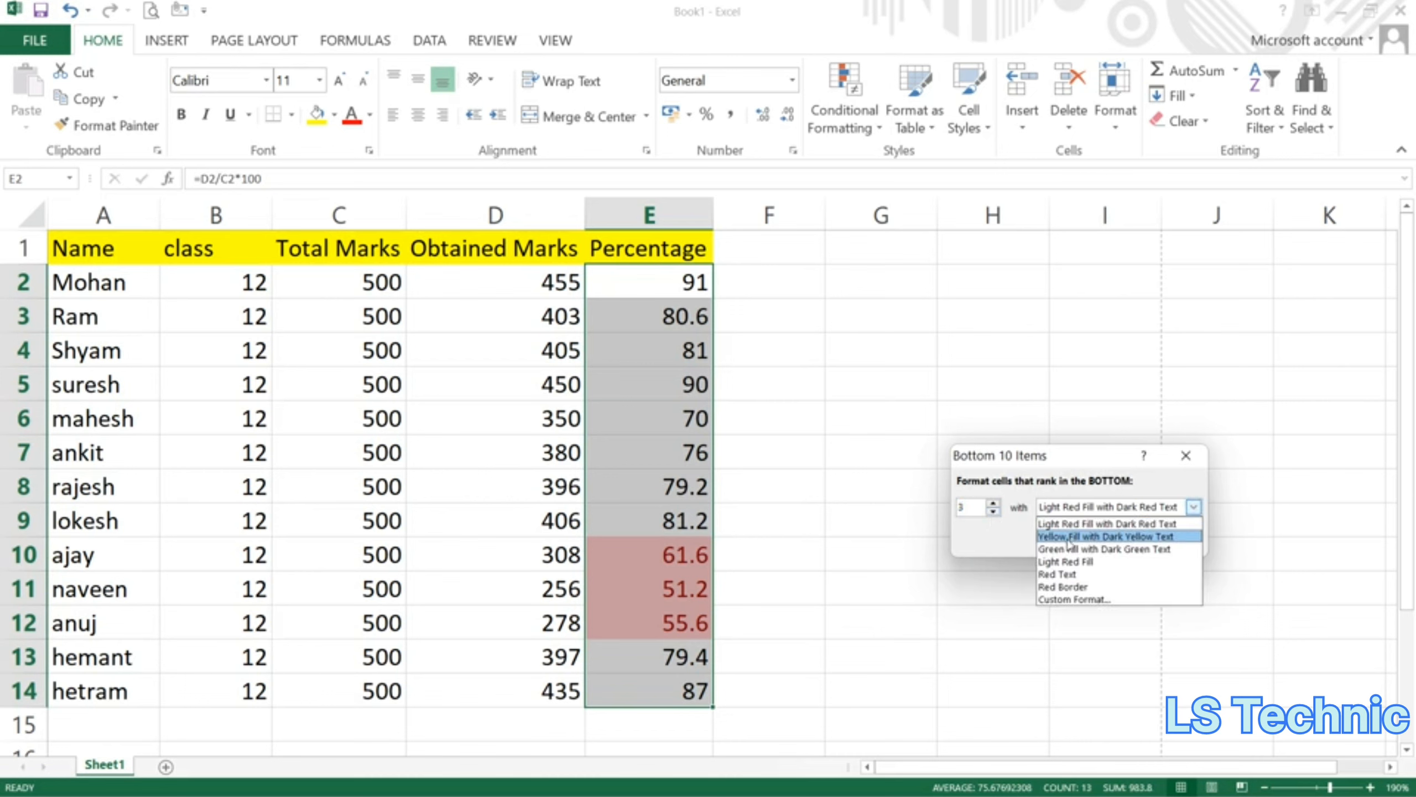
pyautogui.click(1003, 540)
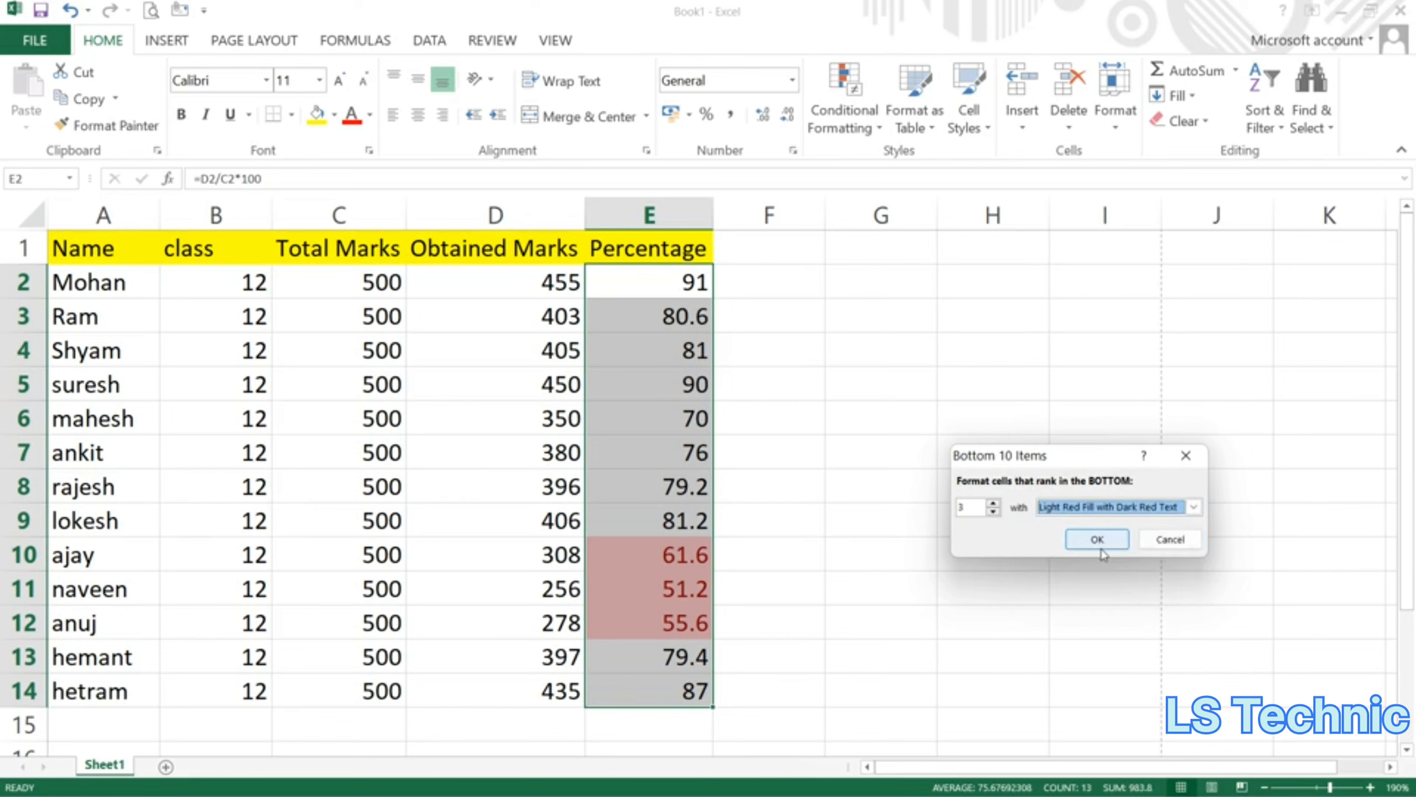
pyautogui.click(1159, 540)
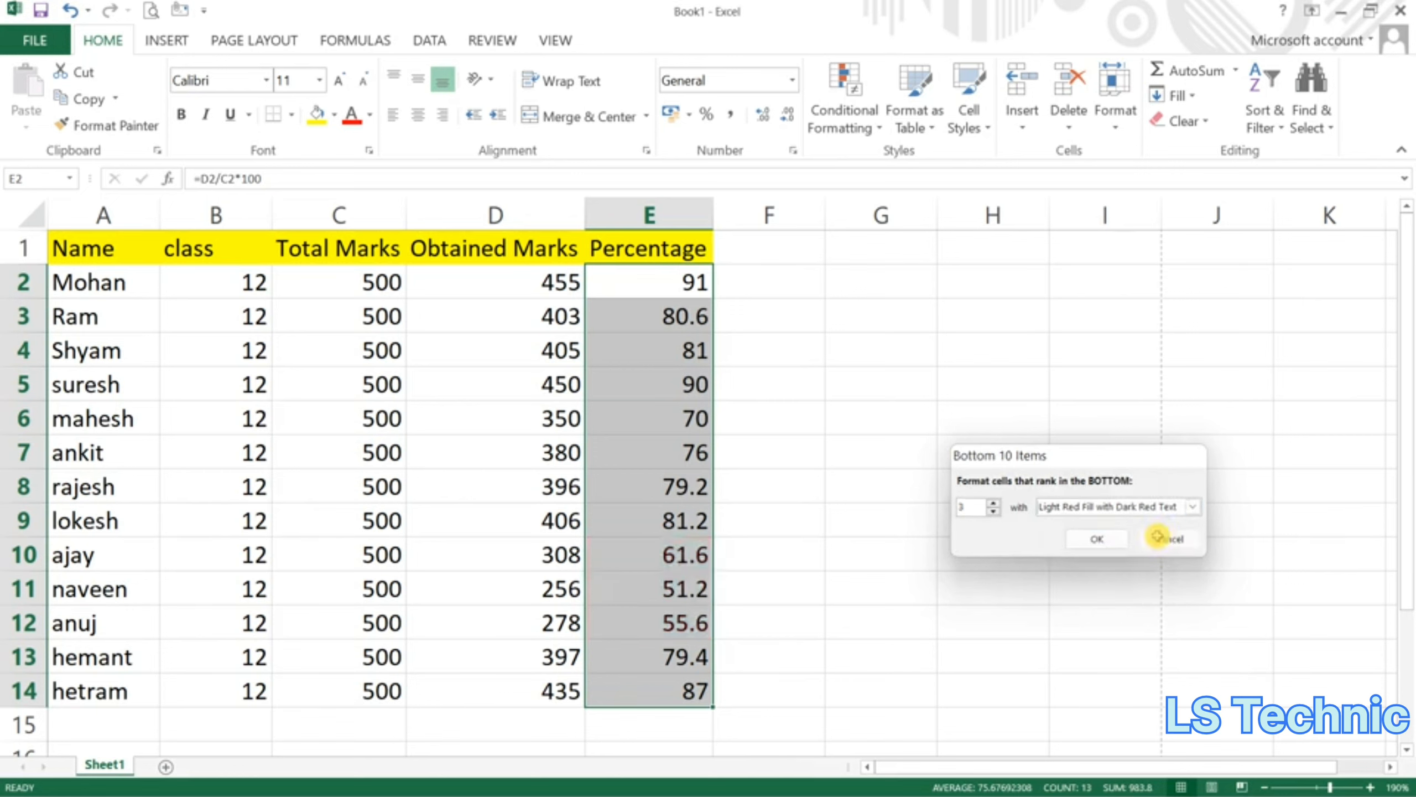
# - Preview a Bottom 10% conditional formatting rule on E2:E14 with the threshold raised to 20%, and cancel it
pyautogui.click(862, 127)
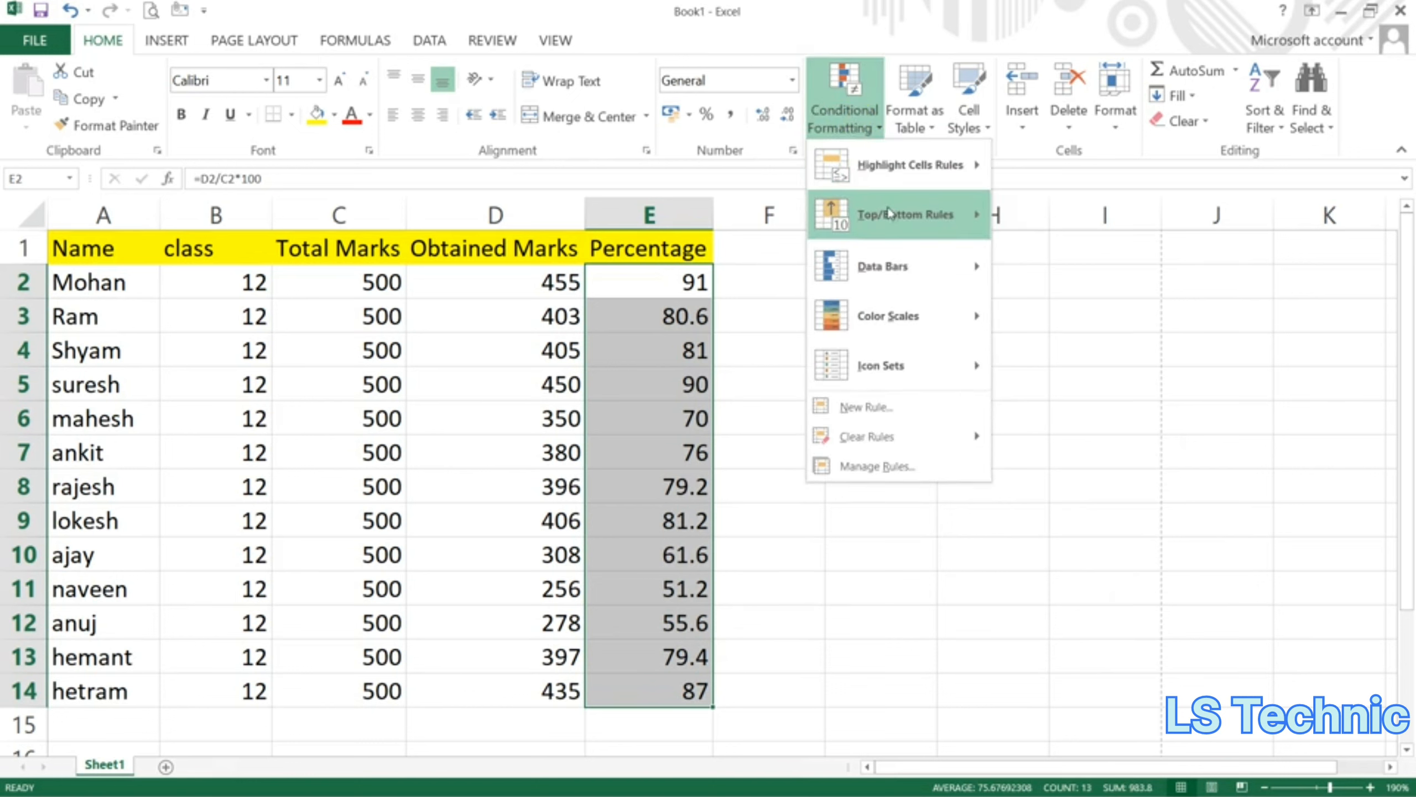
pyautogui.moveTo(890, 214)
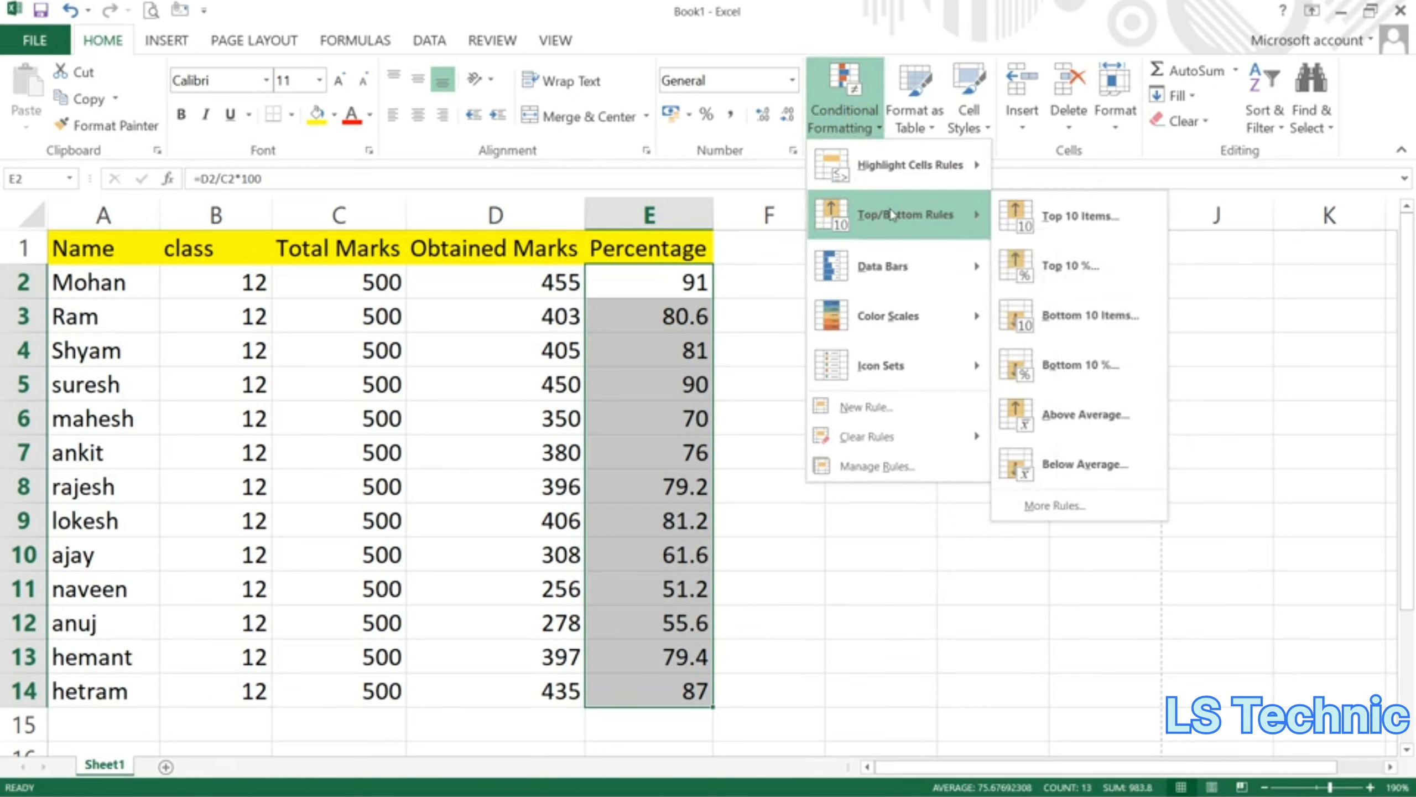
pyautogui.click(1066, 374)
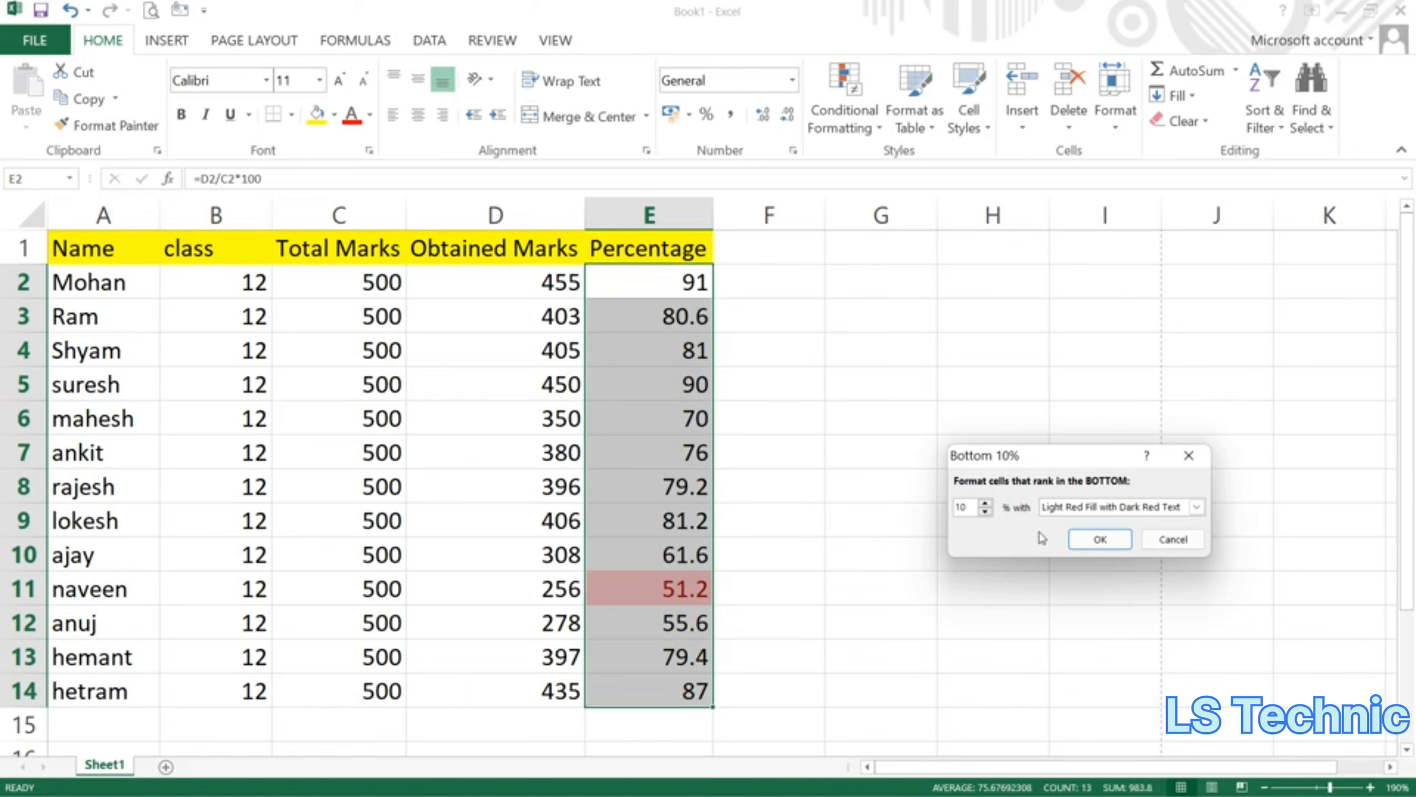
pyautogui.click(984, 502)
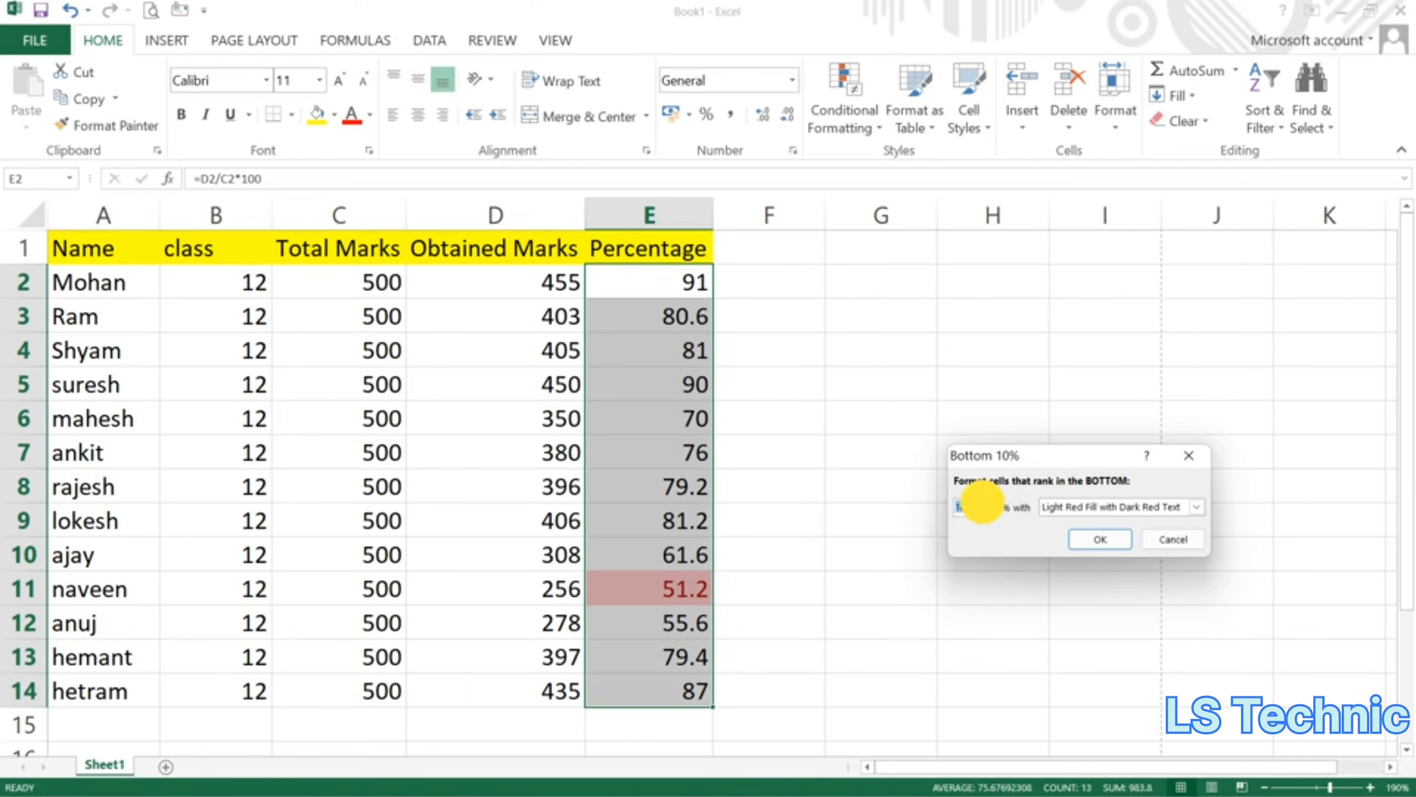
pyautogui.click(984, 502)
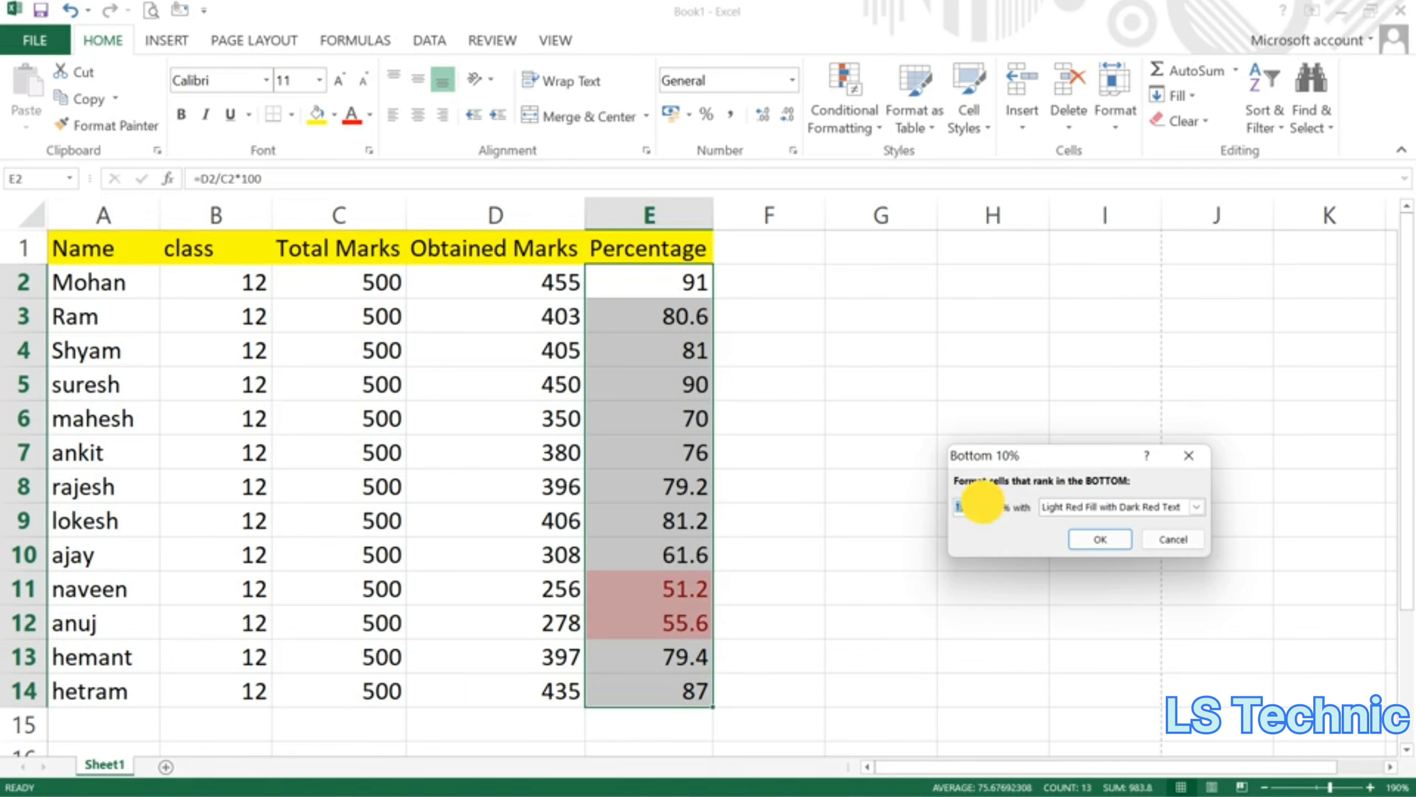
pyautogui.click(984, 503)
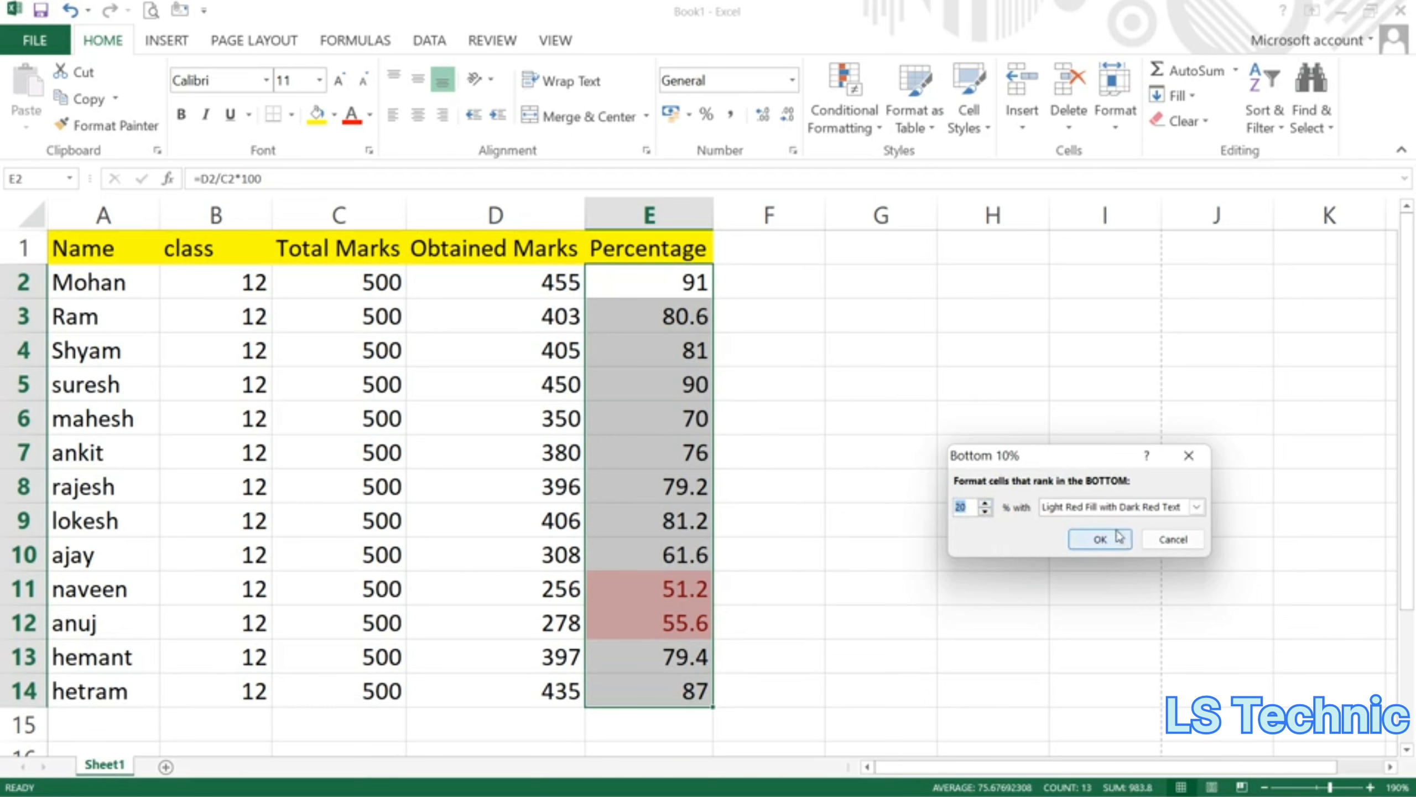
pyautogui.click(1173, 538)
# - Preview an Above Average rule on E2:E14 with Yellow Fill with Dark Yellow Text, and cancel it
pyautogui.click(854, 124)
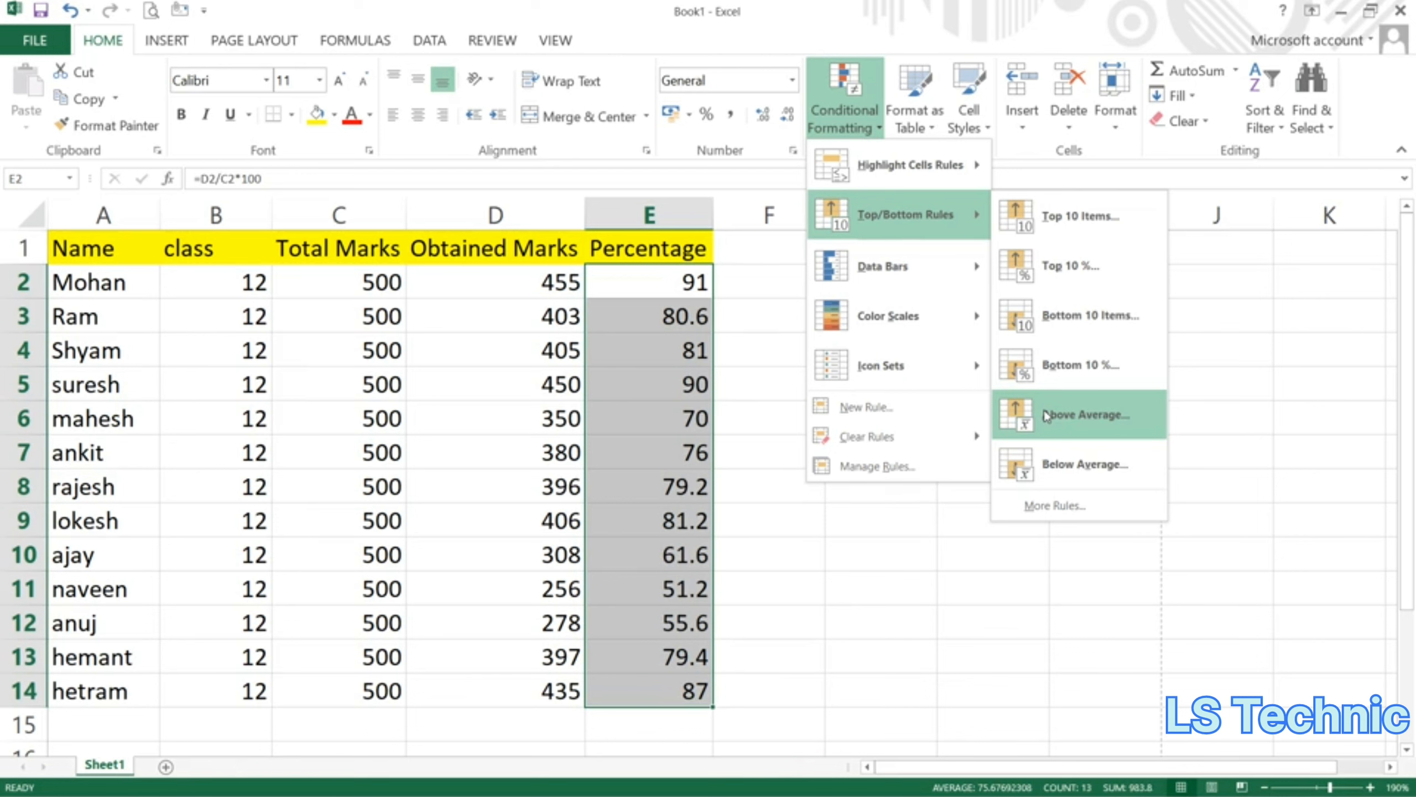
pyautogui.click(1045, 416)
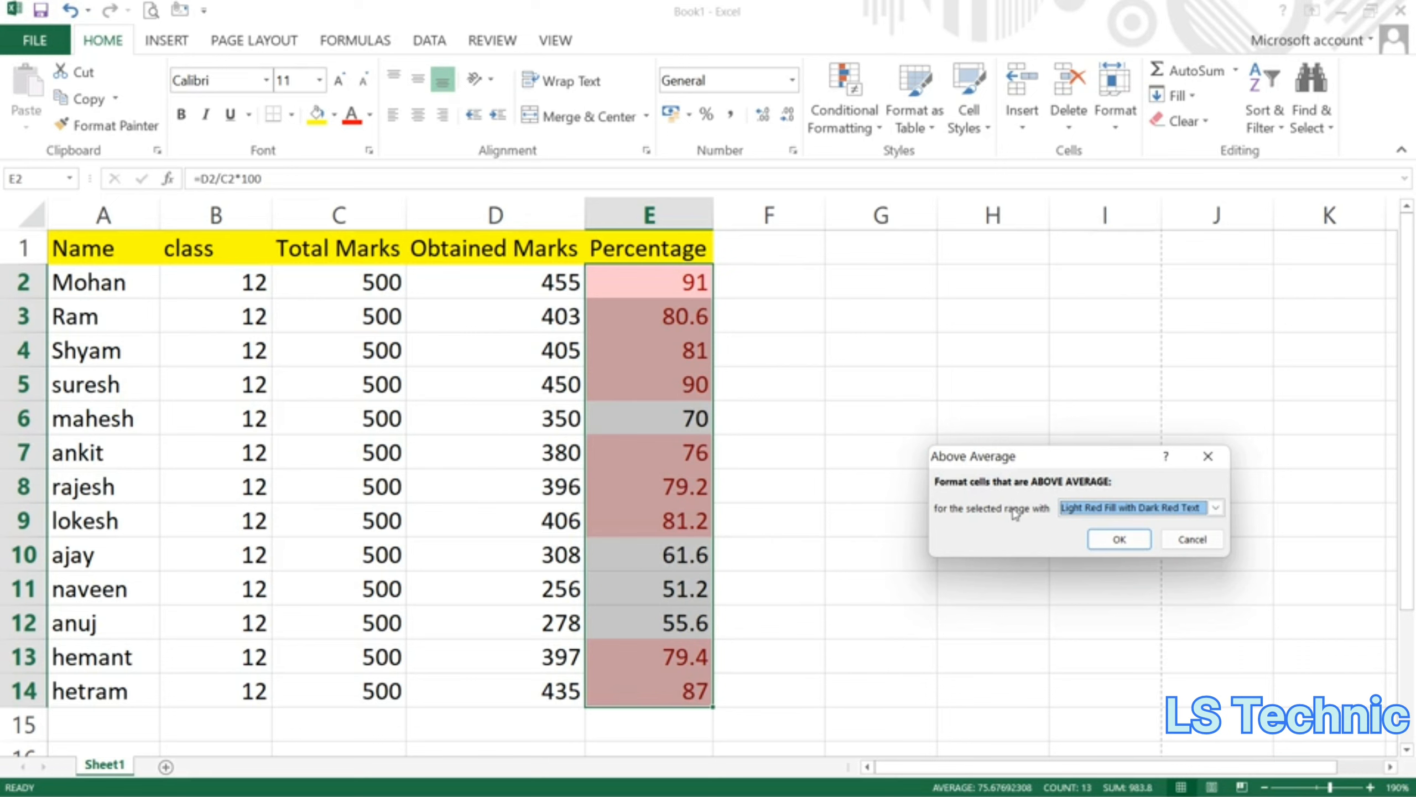
pyautogui.click(1098, 512)
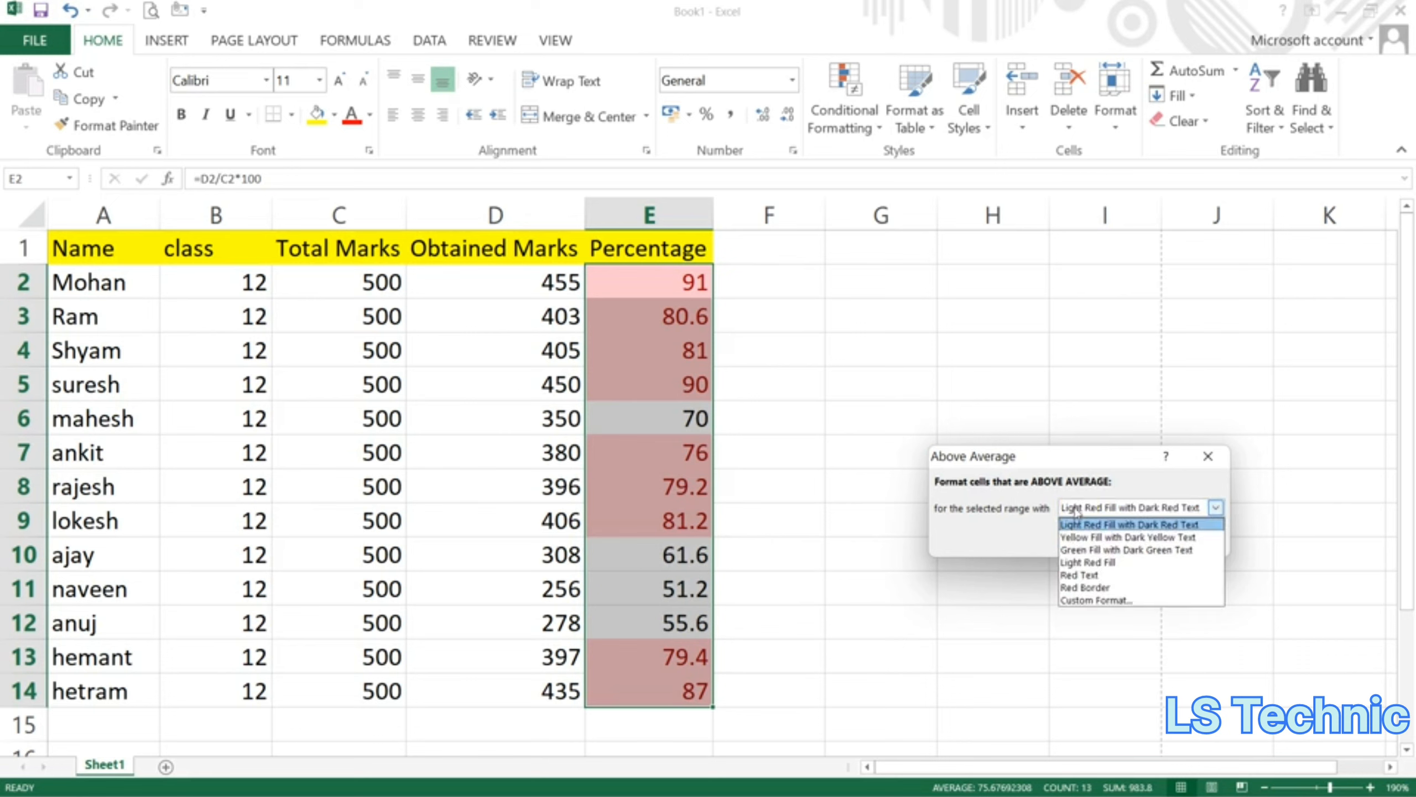
pyautogui.click(1075, 537)
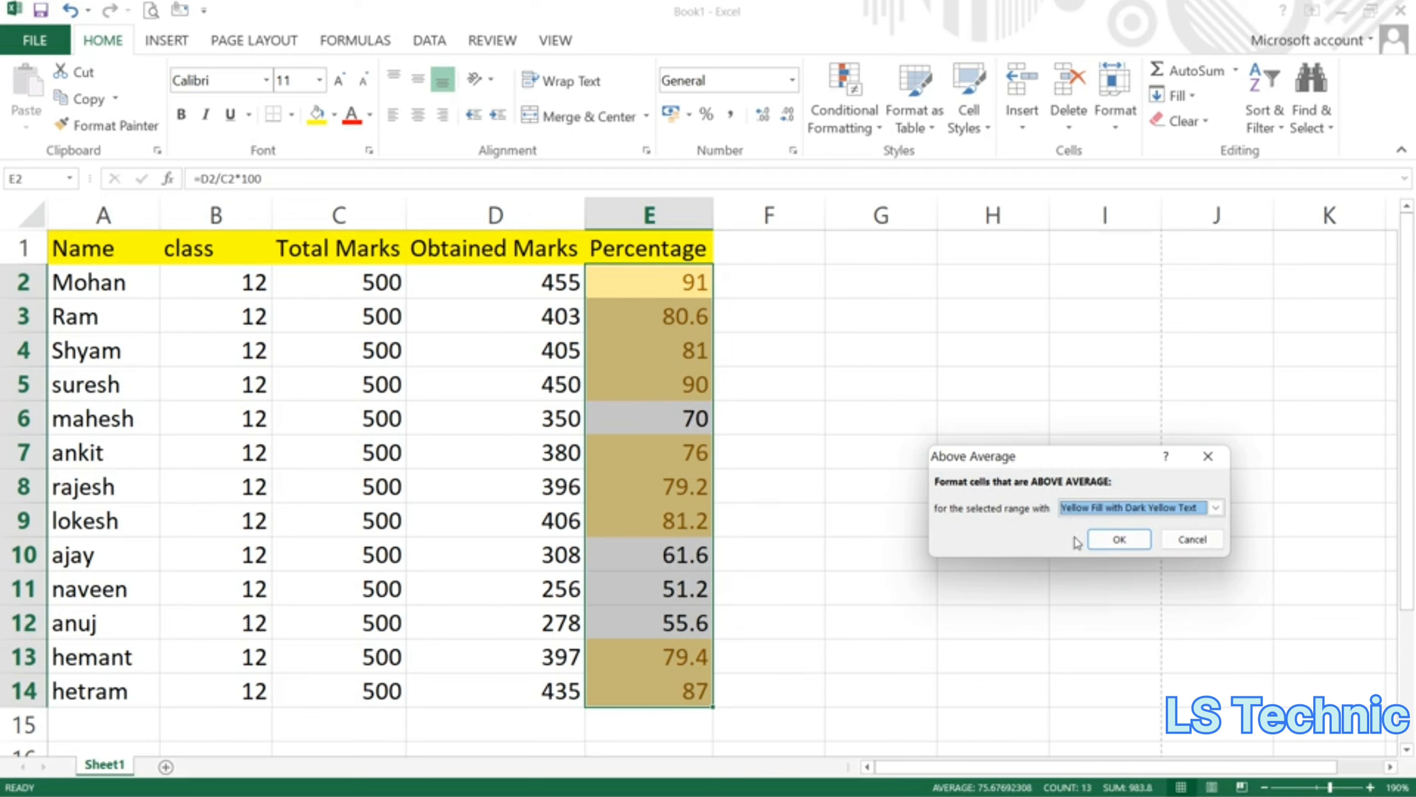
pyautogui.click(1178, 542)
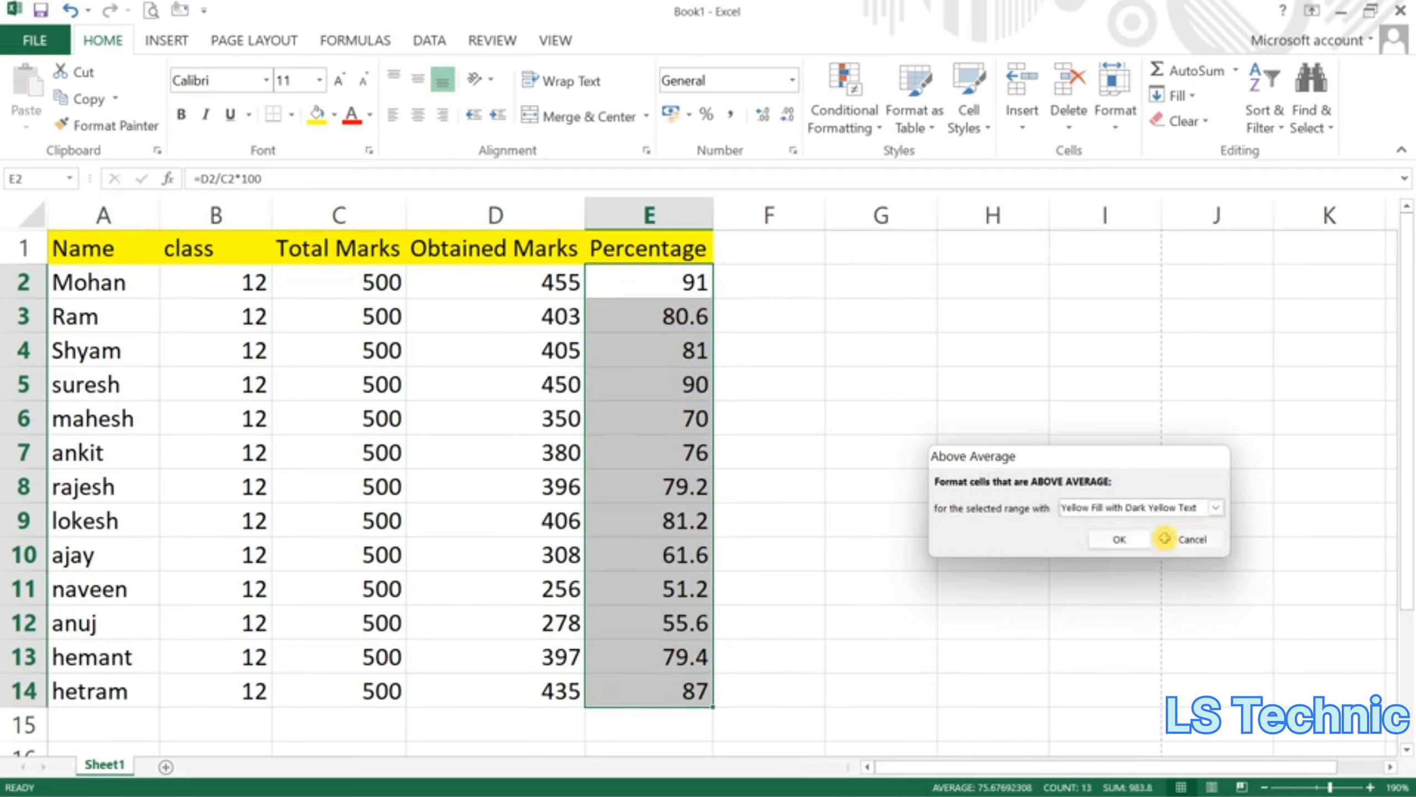
# - Preview a Below Average rule on E2:E14 with Yellow Fill with Dark Yellow Text, and cancel it
pyautogui.click(857, 108)
pyautogui.moveTo(871, 211)
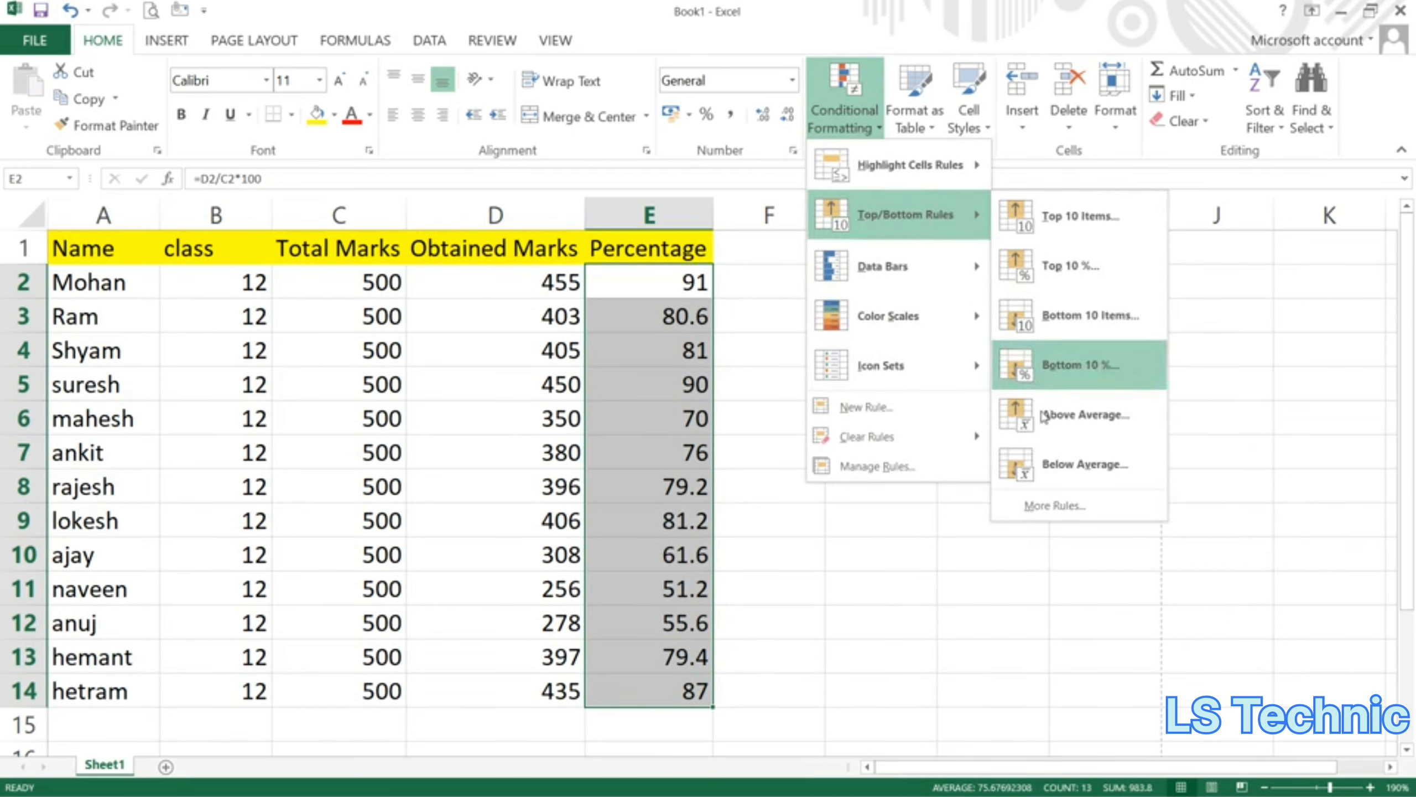
pyautogui.click(1041, 464)
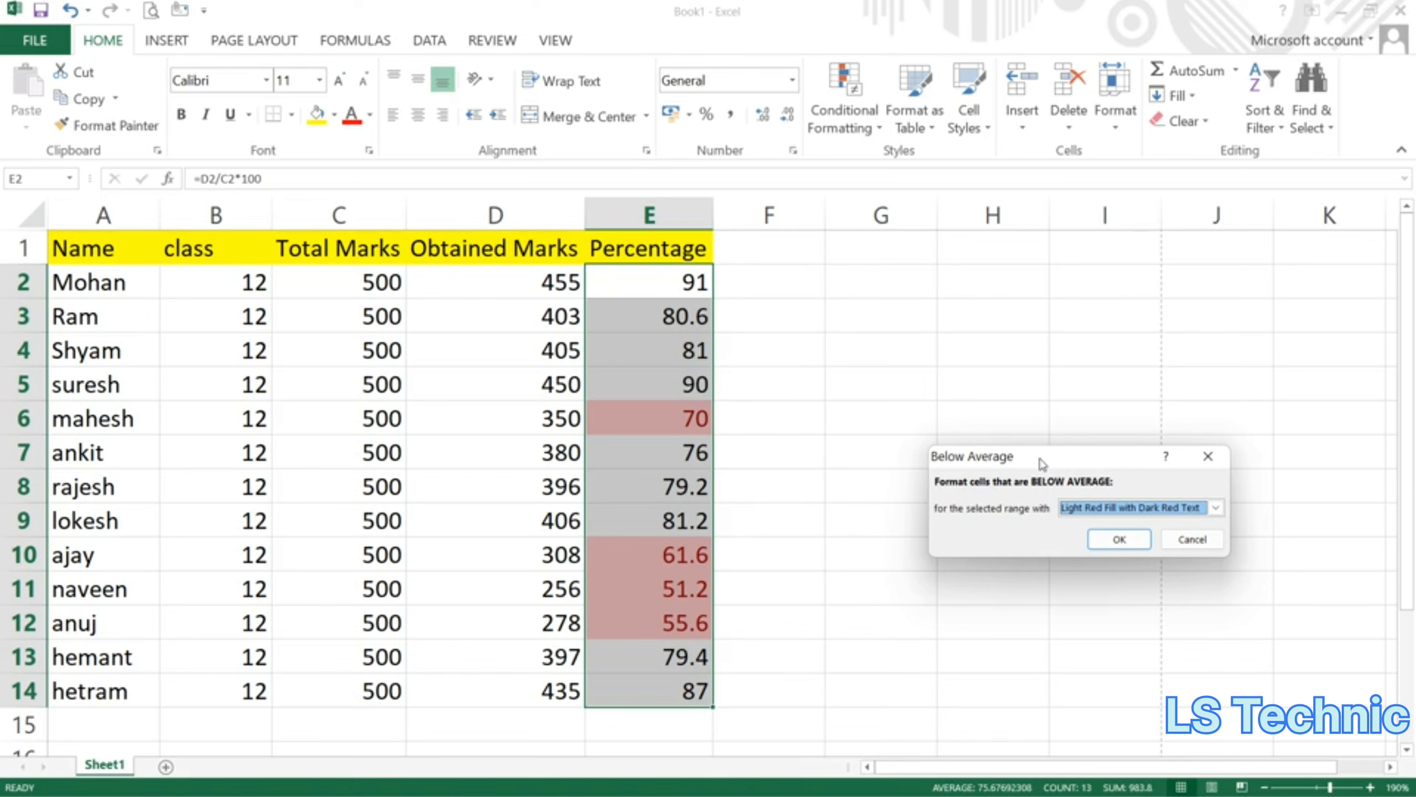
pyautogui.click(1105, 507)
pyautogui.click(1092, 536)
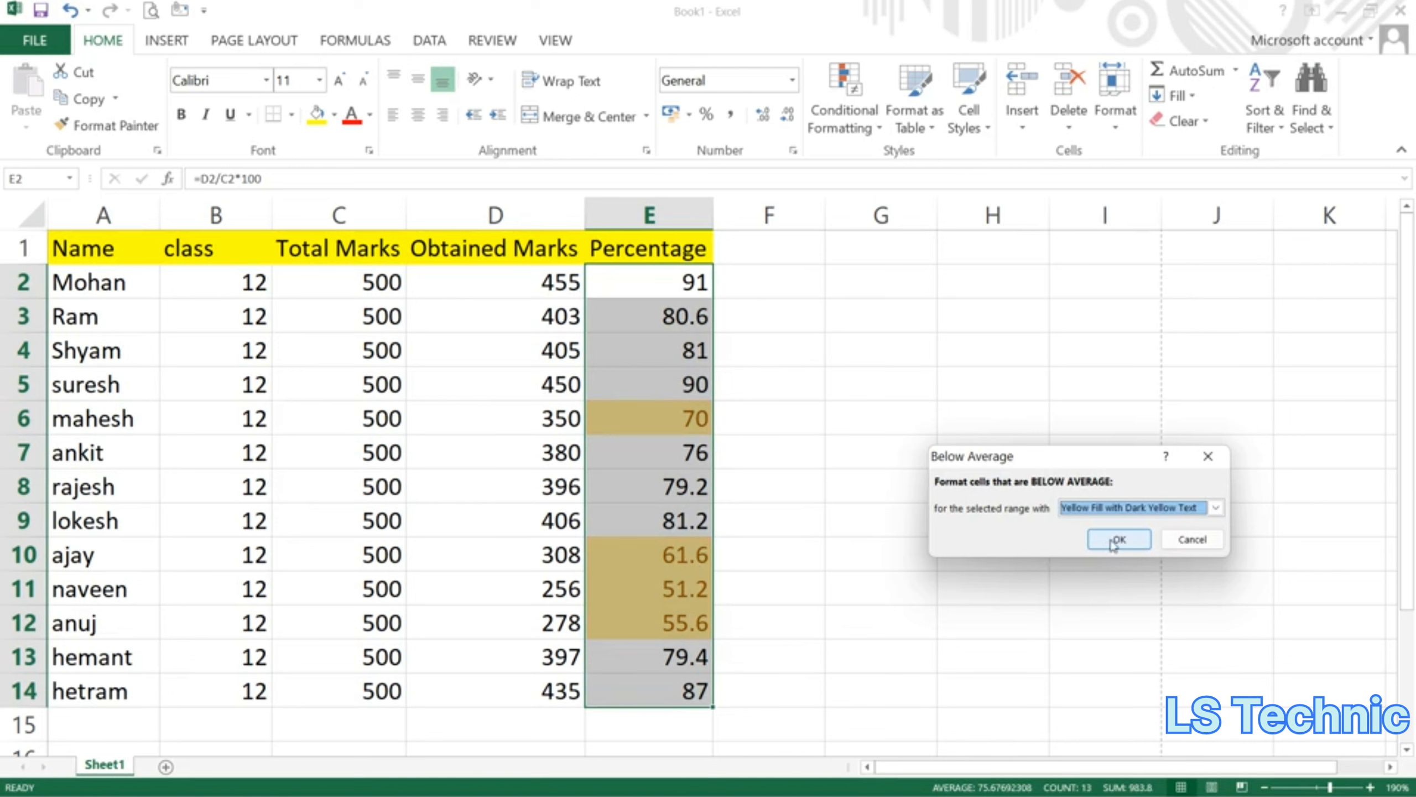
pyautogui.click(1173, 538)
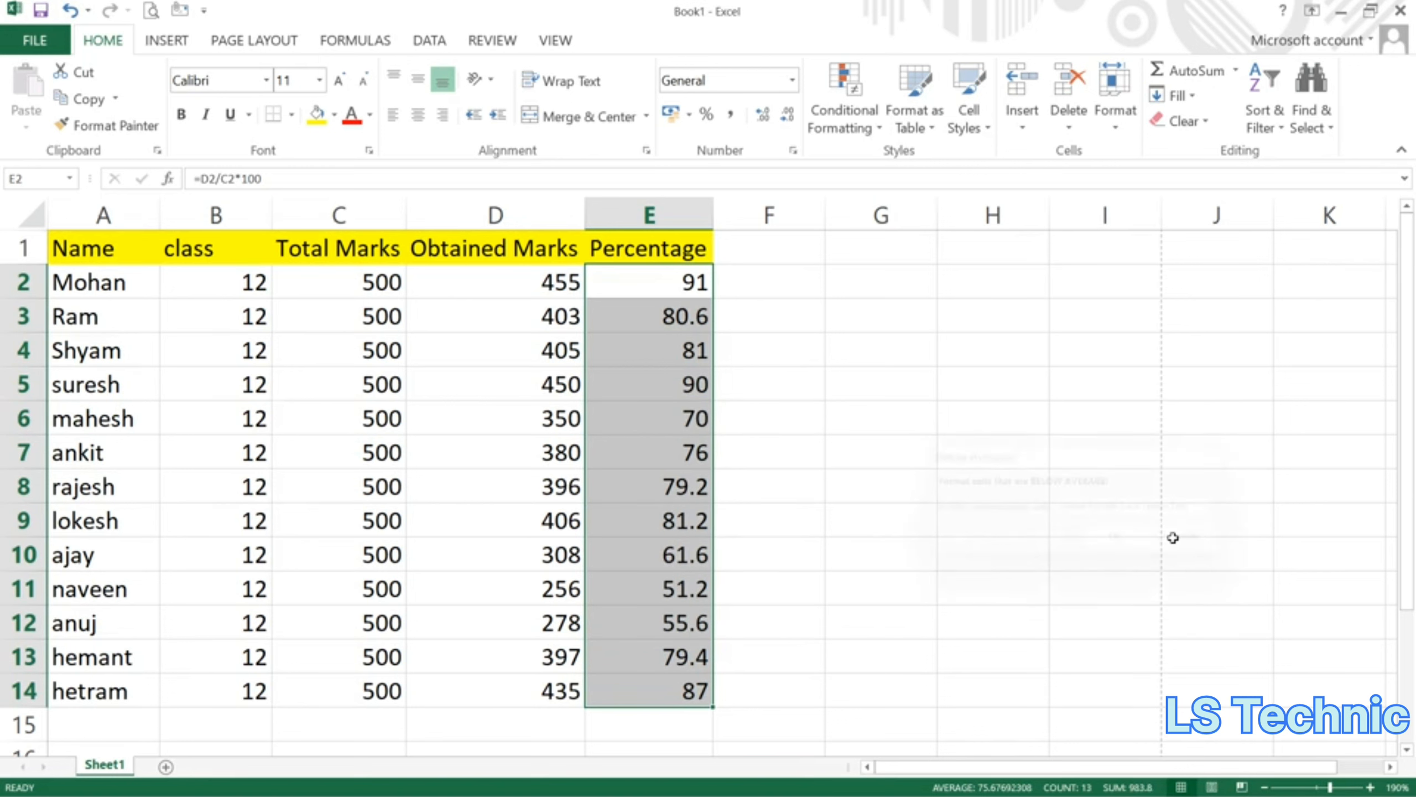
# - Apply blue gradient-fill data bars to the percentage values in E2:E14 and select cell E2
pyautogui.click(864, 128)
pyautogui.moveTo(876, 256)
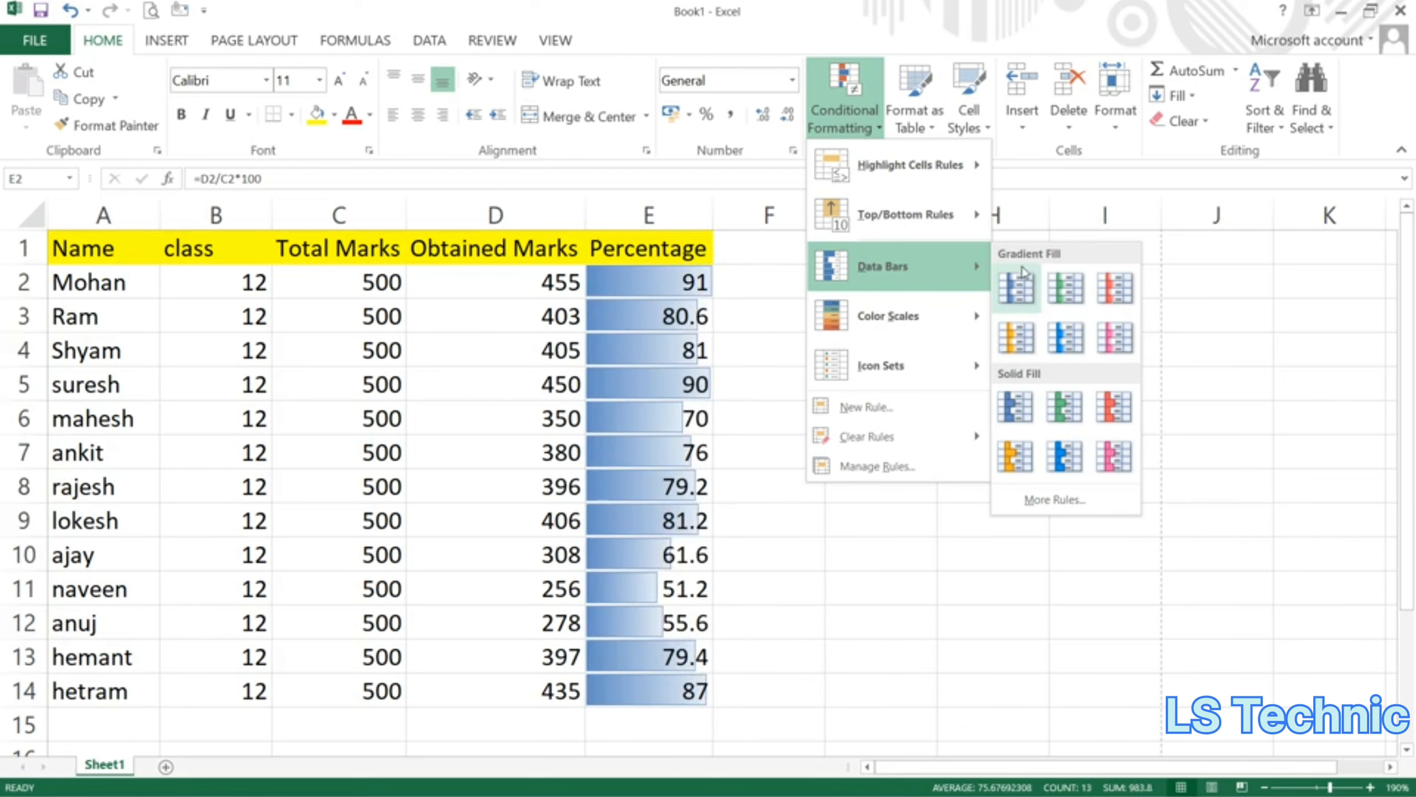
pyautogui.click(1016, 288)
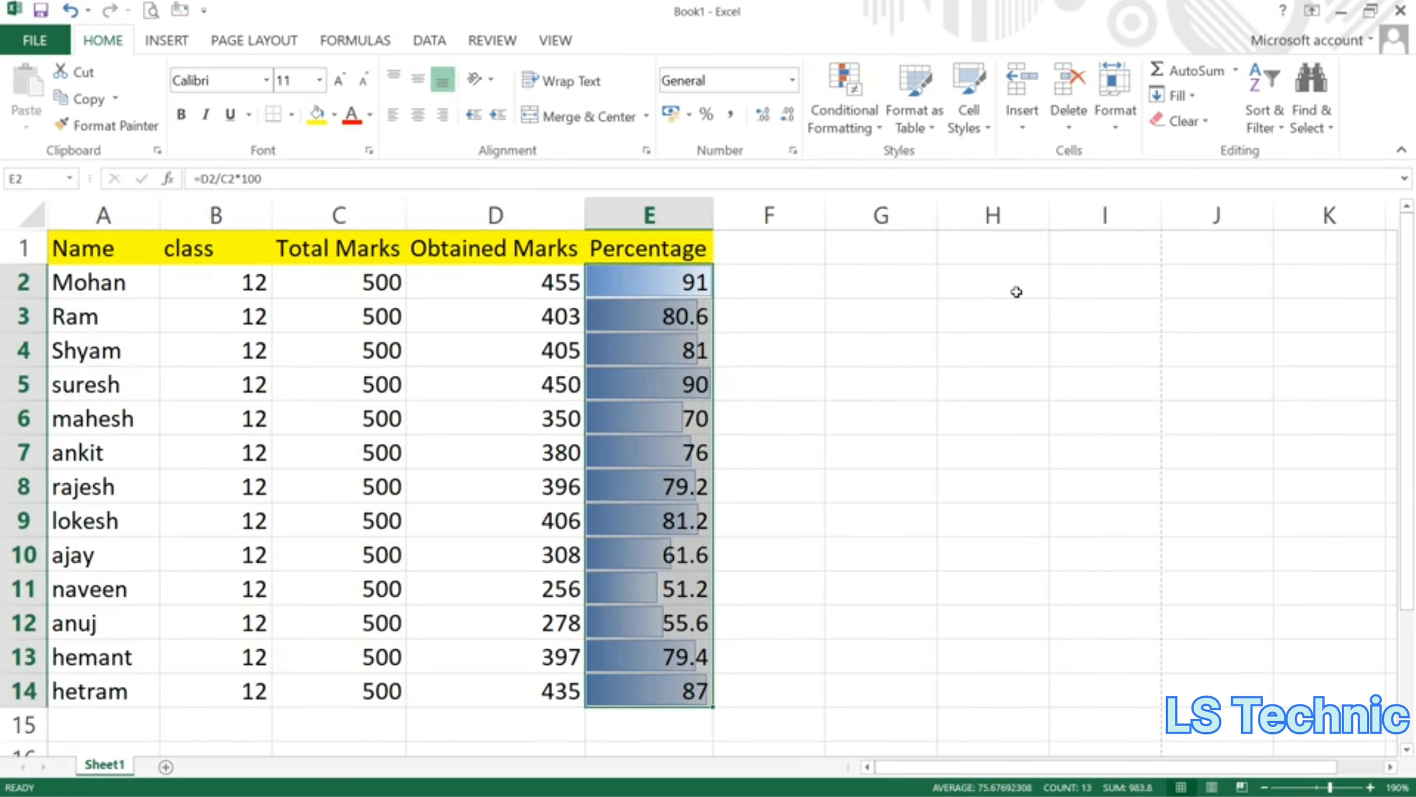
pyautogui.click(691, 370)
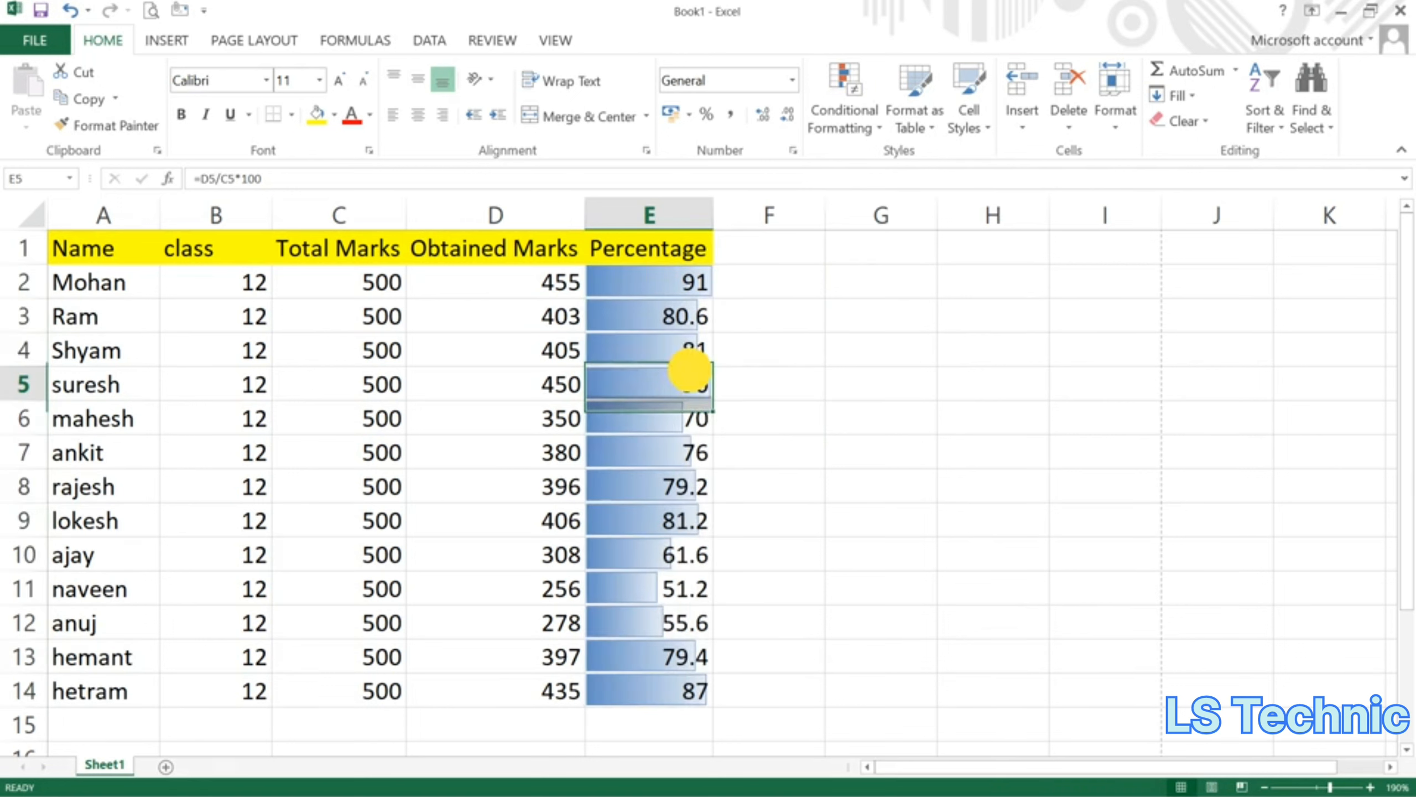
pyautogui.click(687, 284)
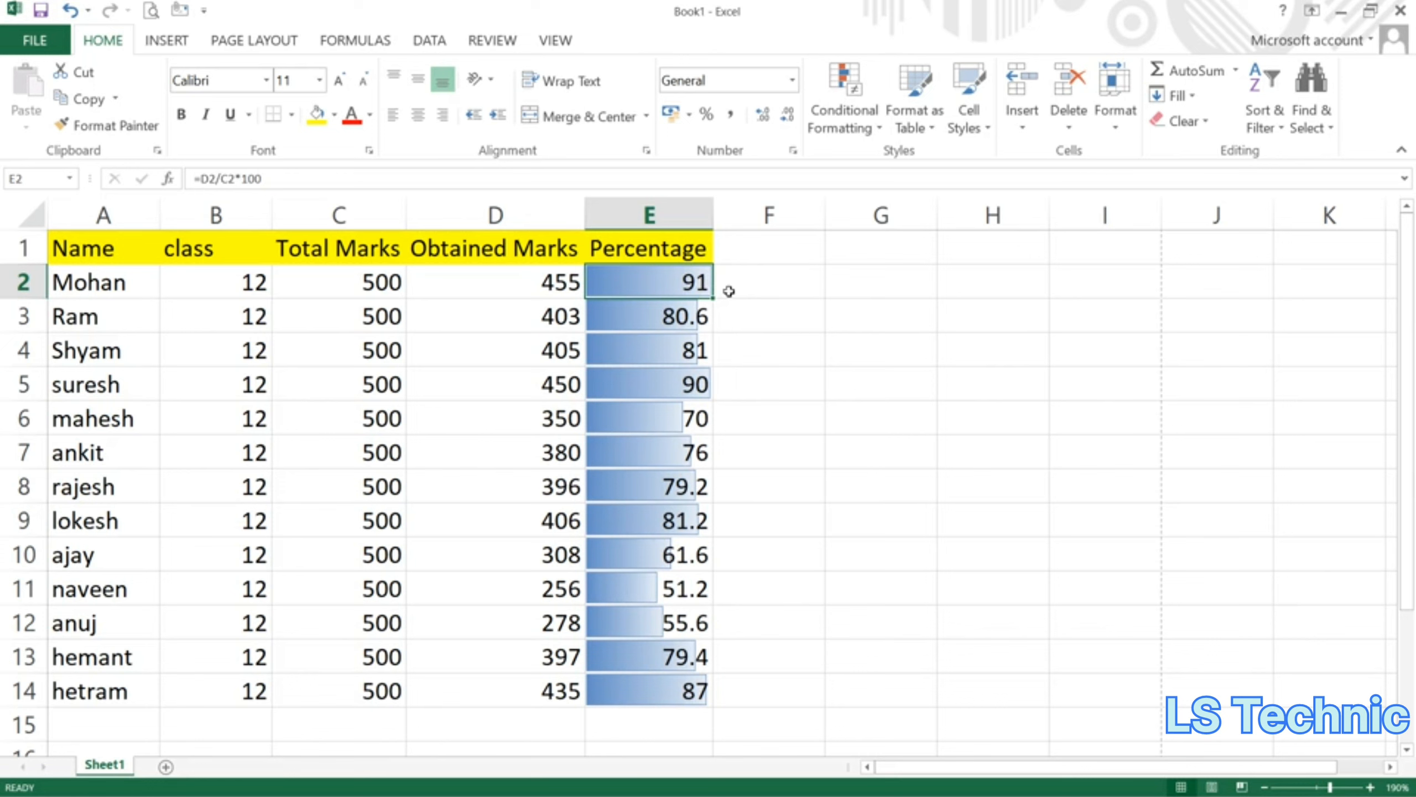
# - Check individual data bars against their percentage values in cells E3, E4, E6 and E9
pyautogui.click(681, 317)
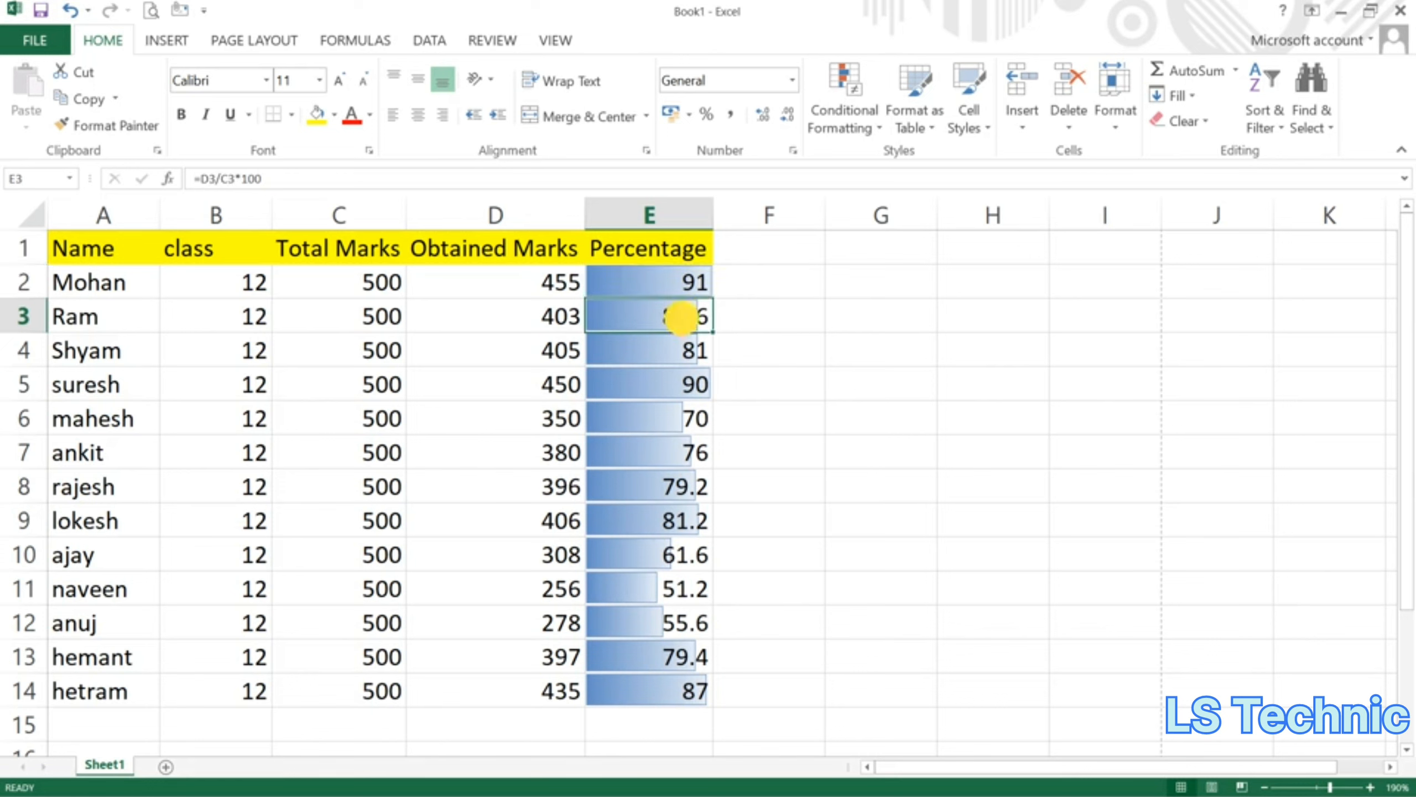
pyautogui.click(686, 353)
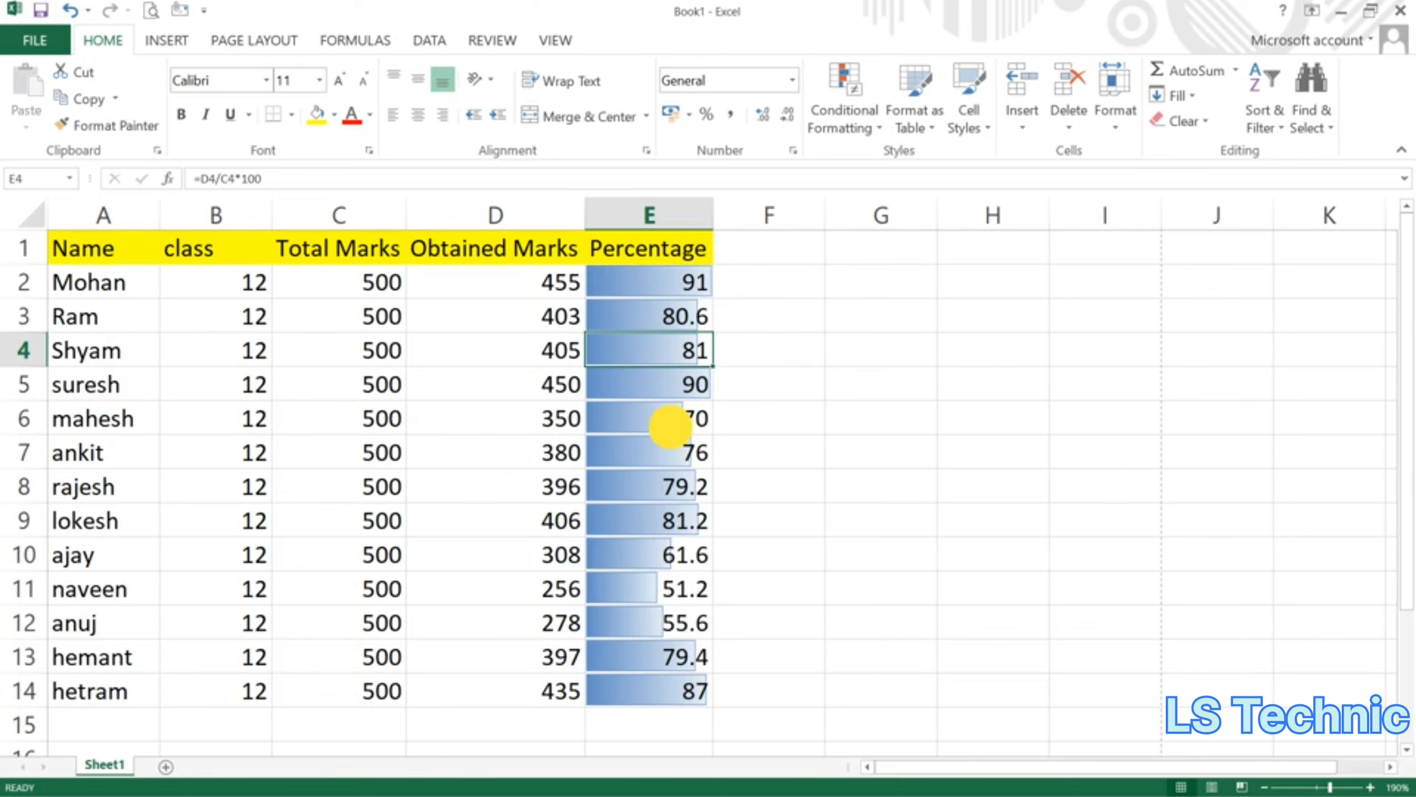
pyautogui.click(669, 425)
pyautogui.click(666, 519)
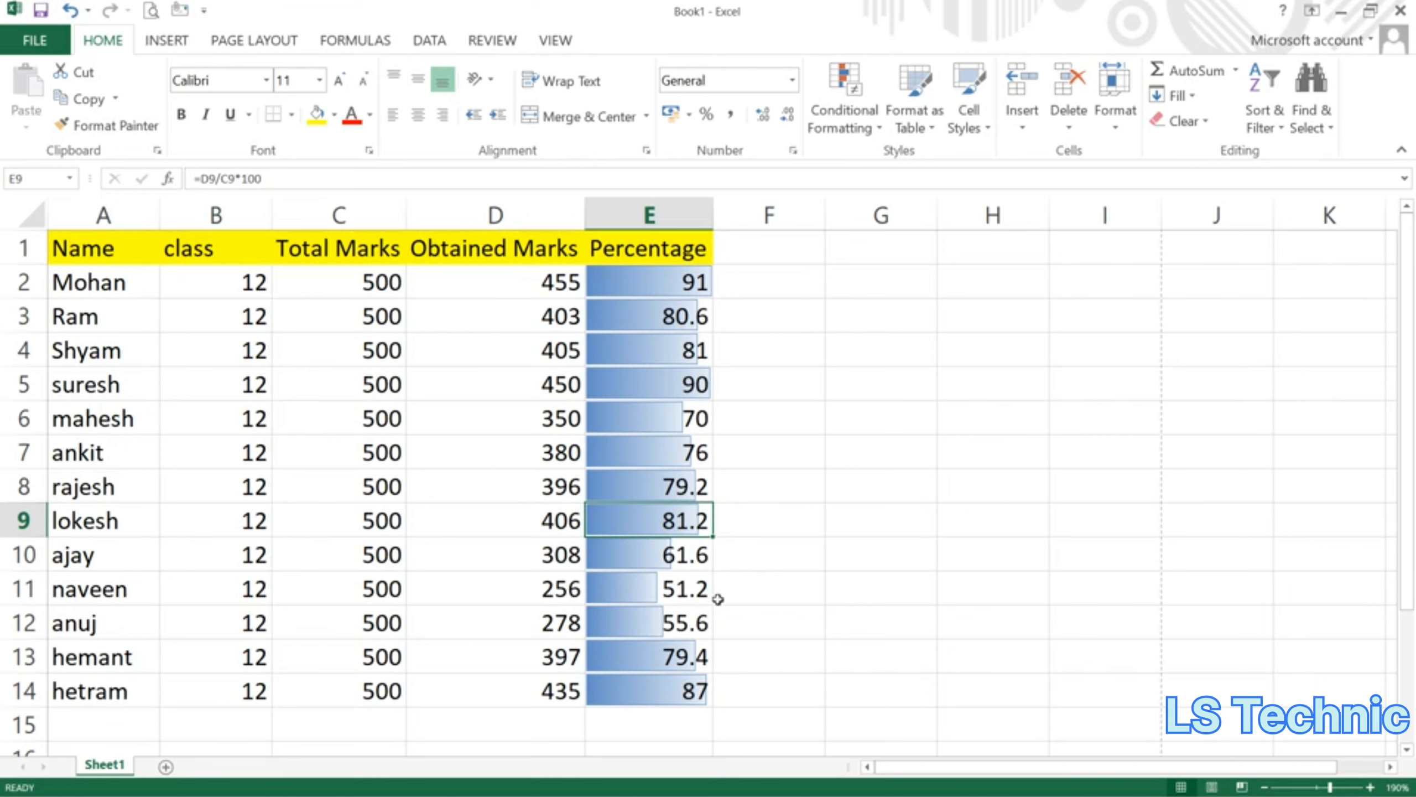
pyautogui.click(841, 141)
pyautogui.moveTo(856, 308)
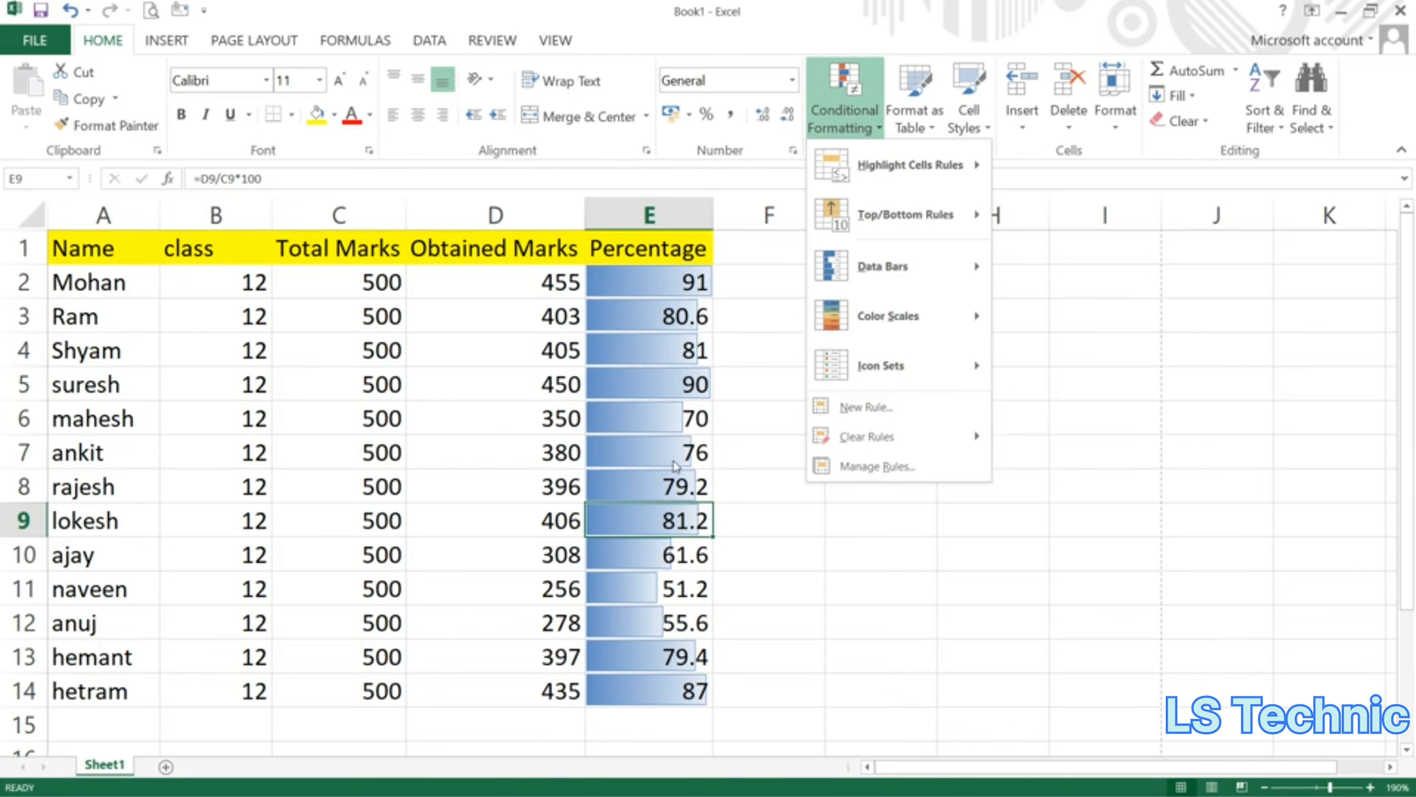
pyautogui.click(675, 465)
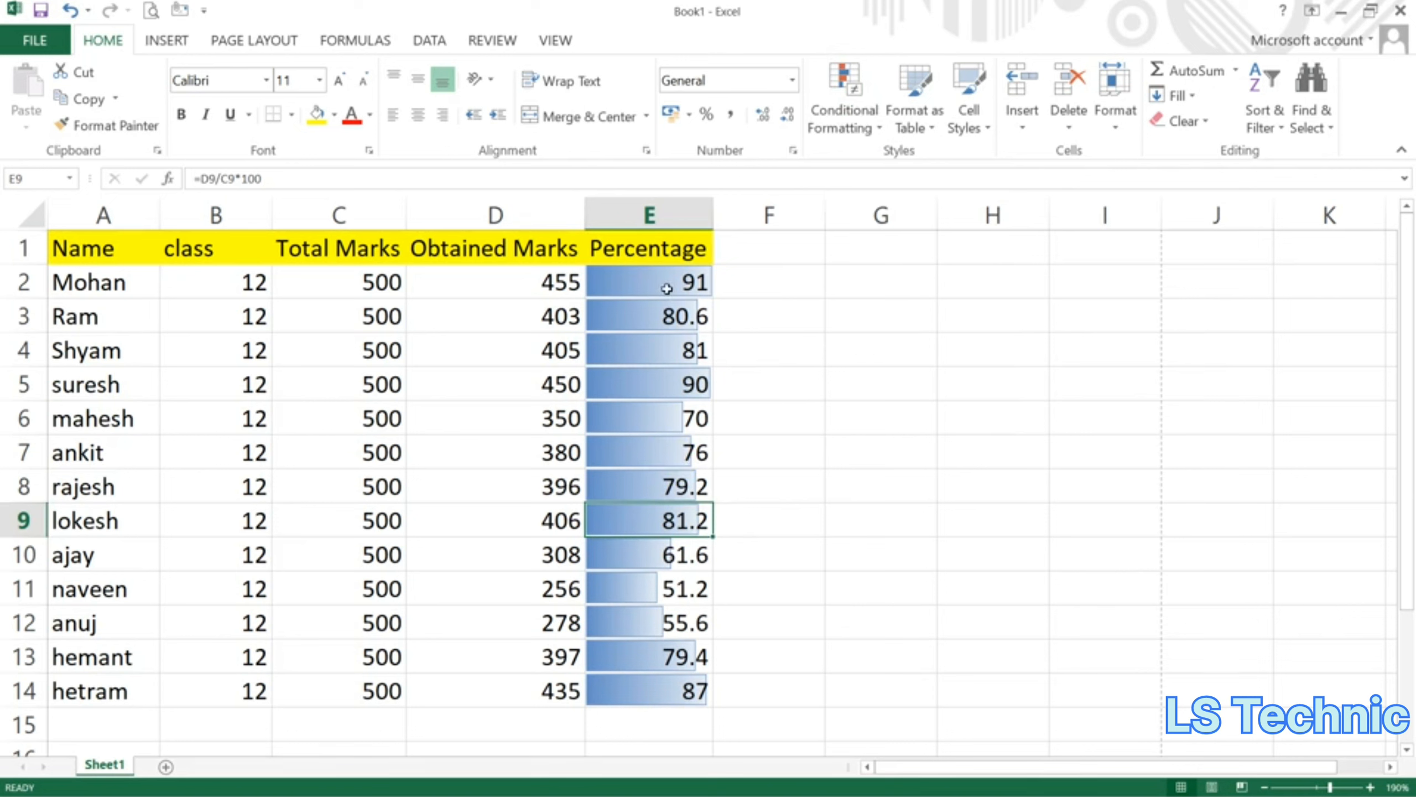
# - Clear the conditional formatting rules from the percentage cells E2:E14
pyautogui.moveTo(669, 285); pyautogui.dragTo(671, 706)
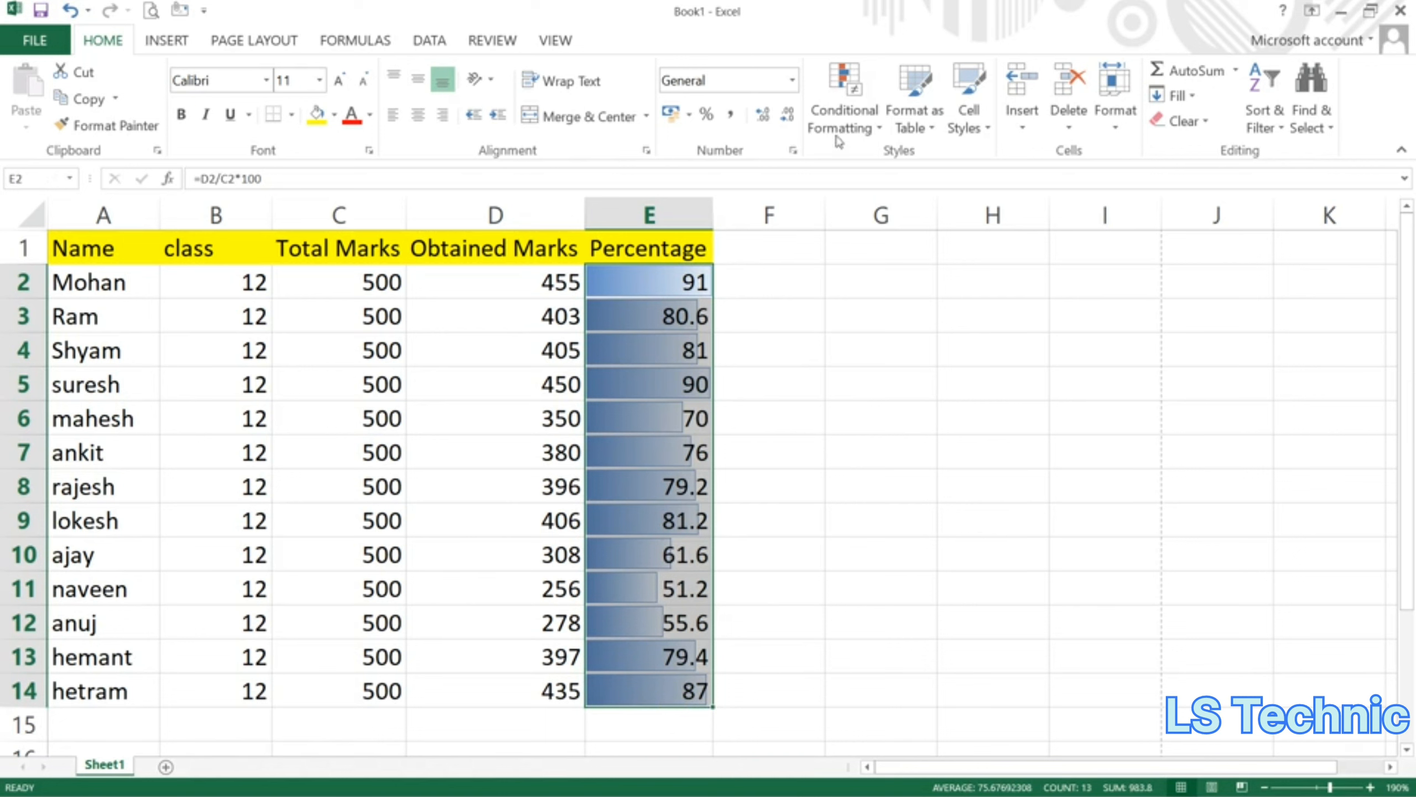
pyautogui.click(841, 111)
pyautogui.moveTo(873, 434)
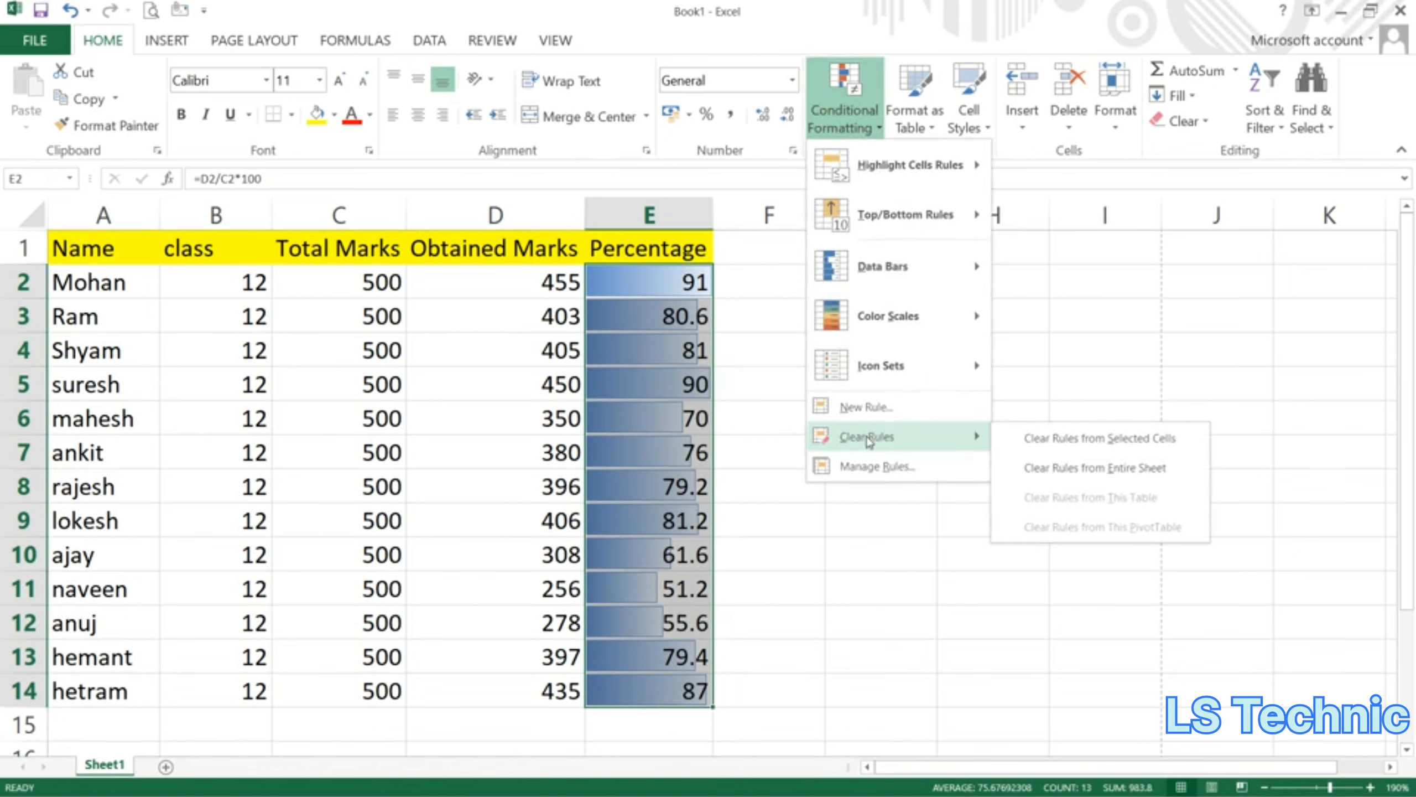
pyautogui.click(1065, 438)
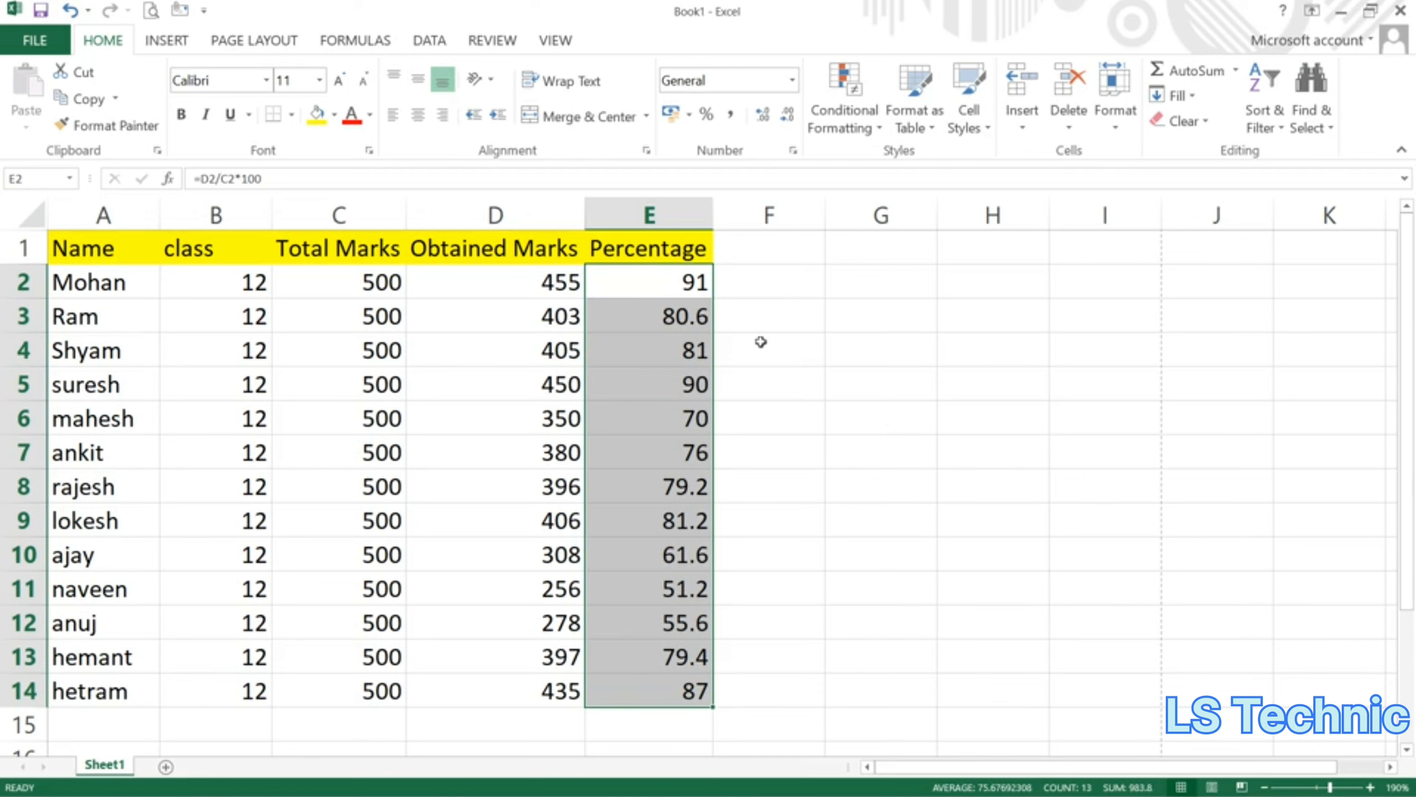
# - Preview the Green - White Color Scale on E2:E14 and browse the icon sets without applying either
pyautogui.click(845, 109)
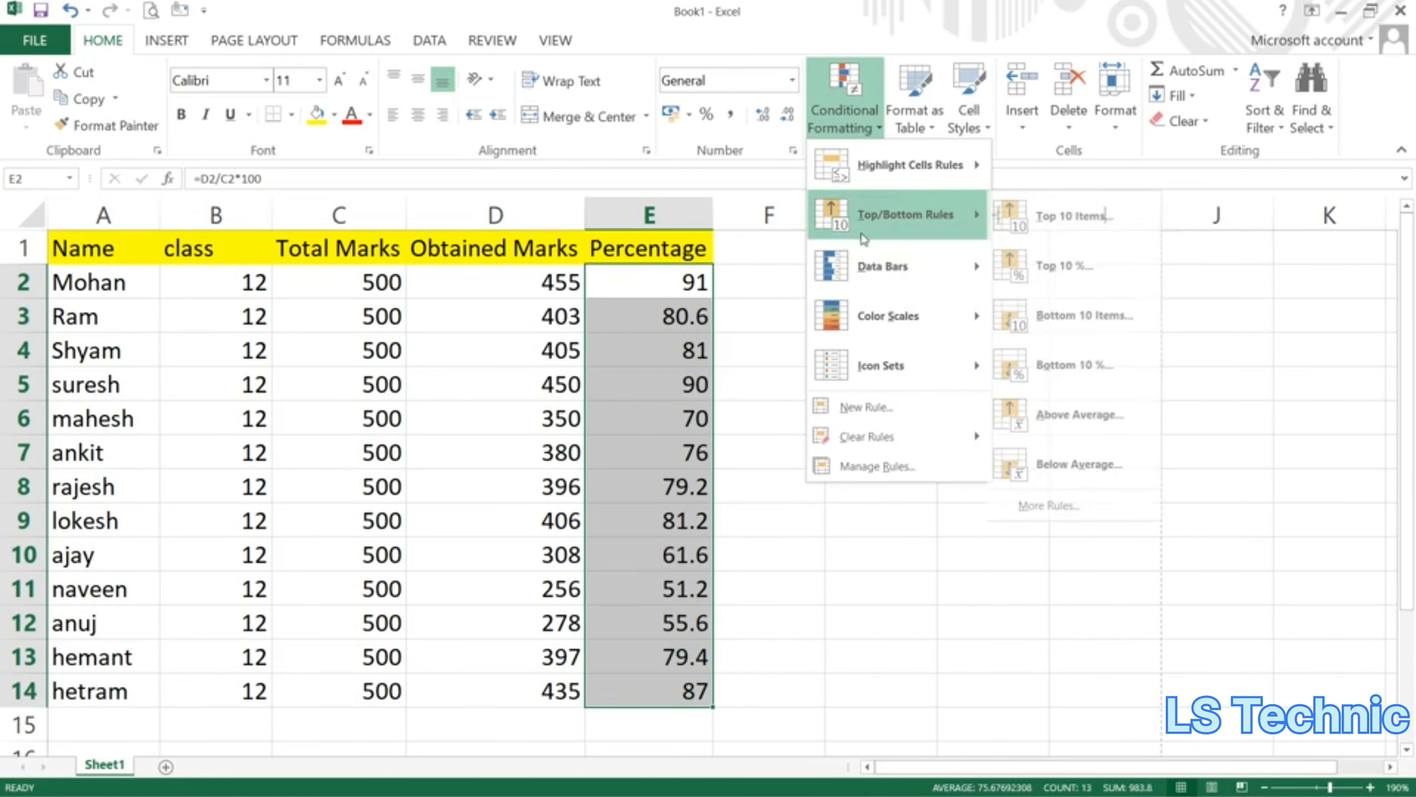
pyautogui.moveTo(868, 294)
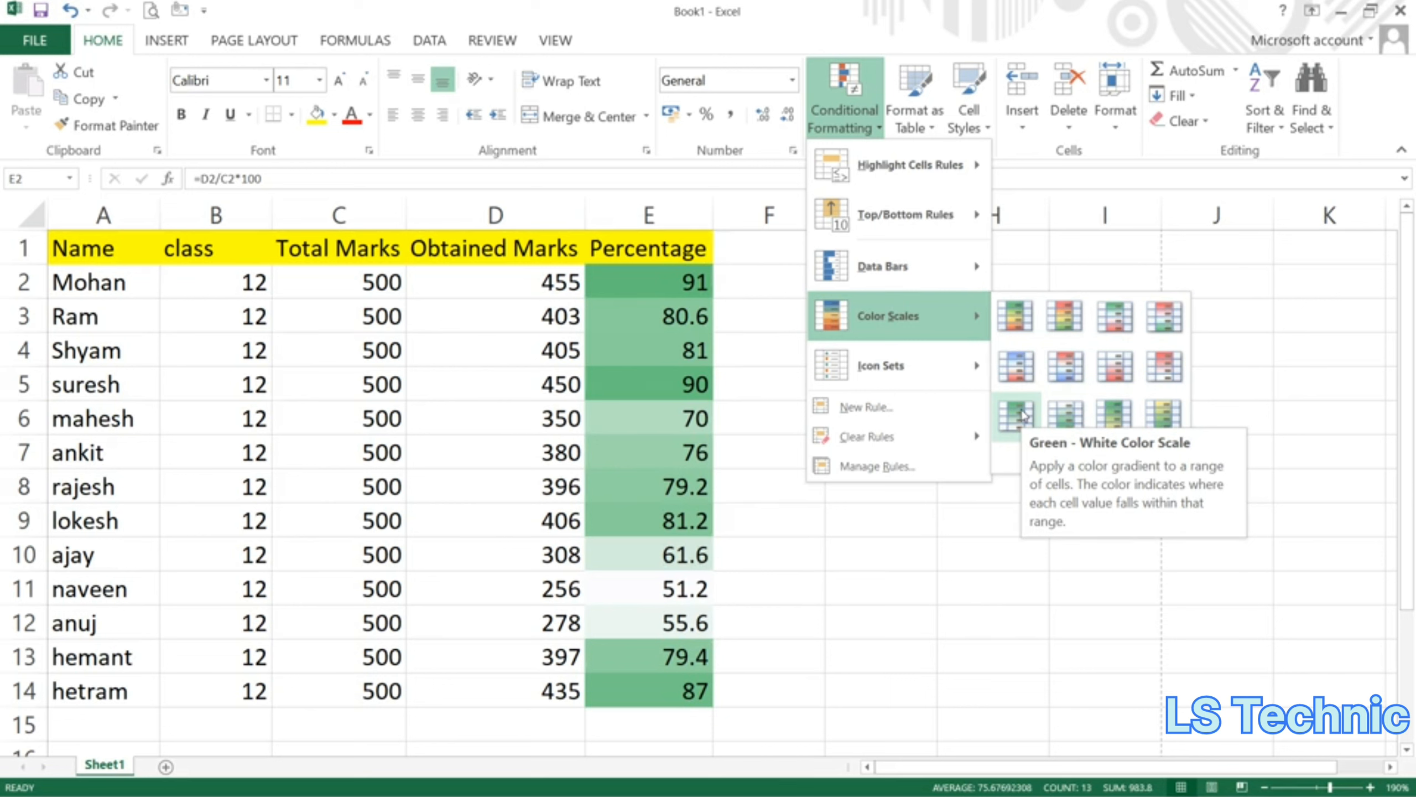
pyautogui.moveTo(925, 373)
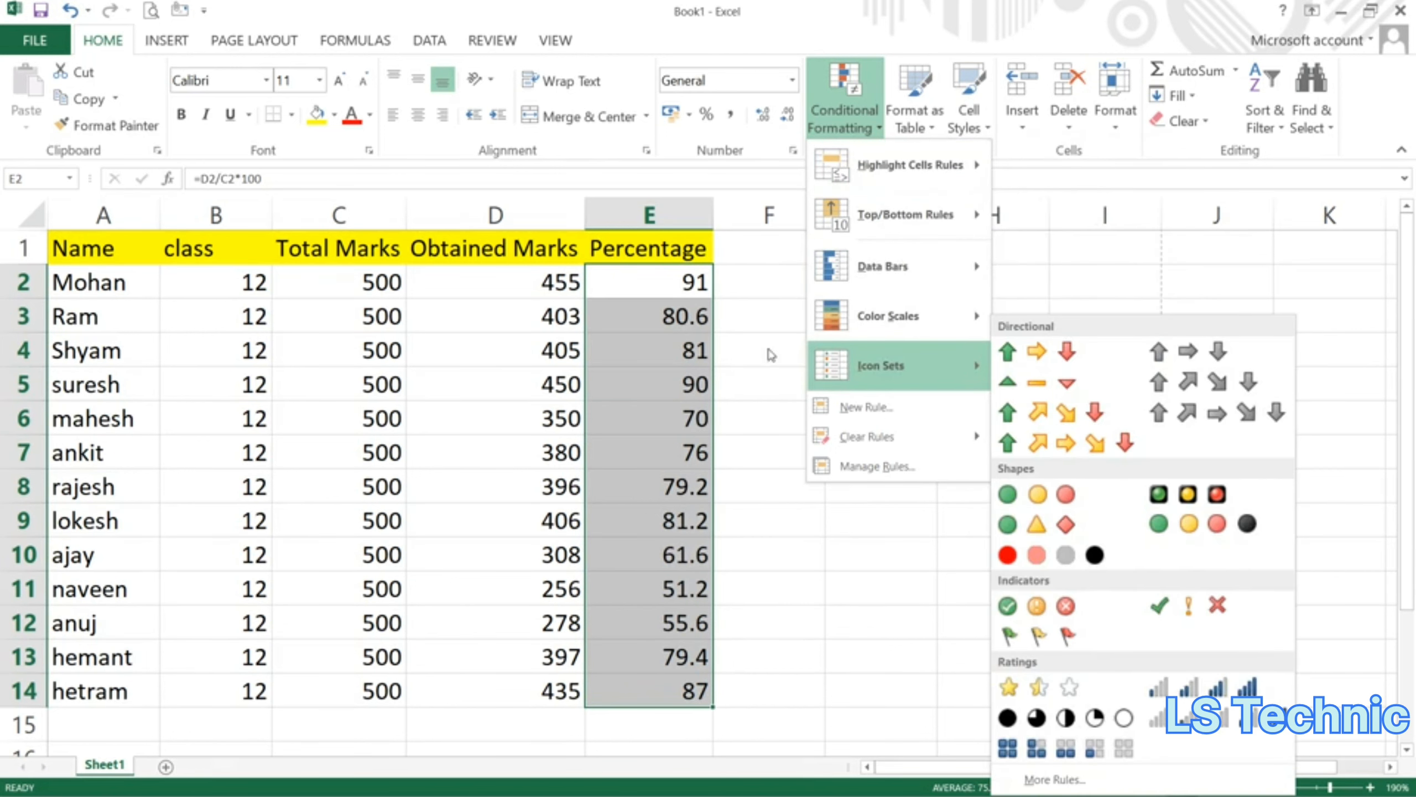
pyautogui.click(763, 360)
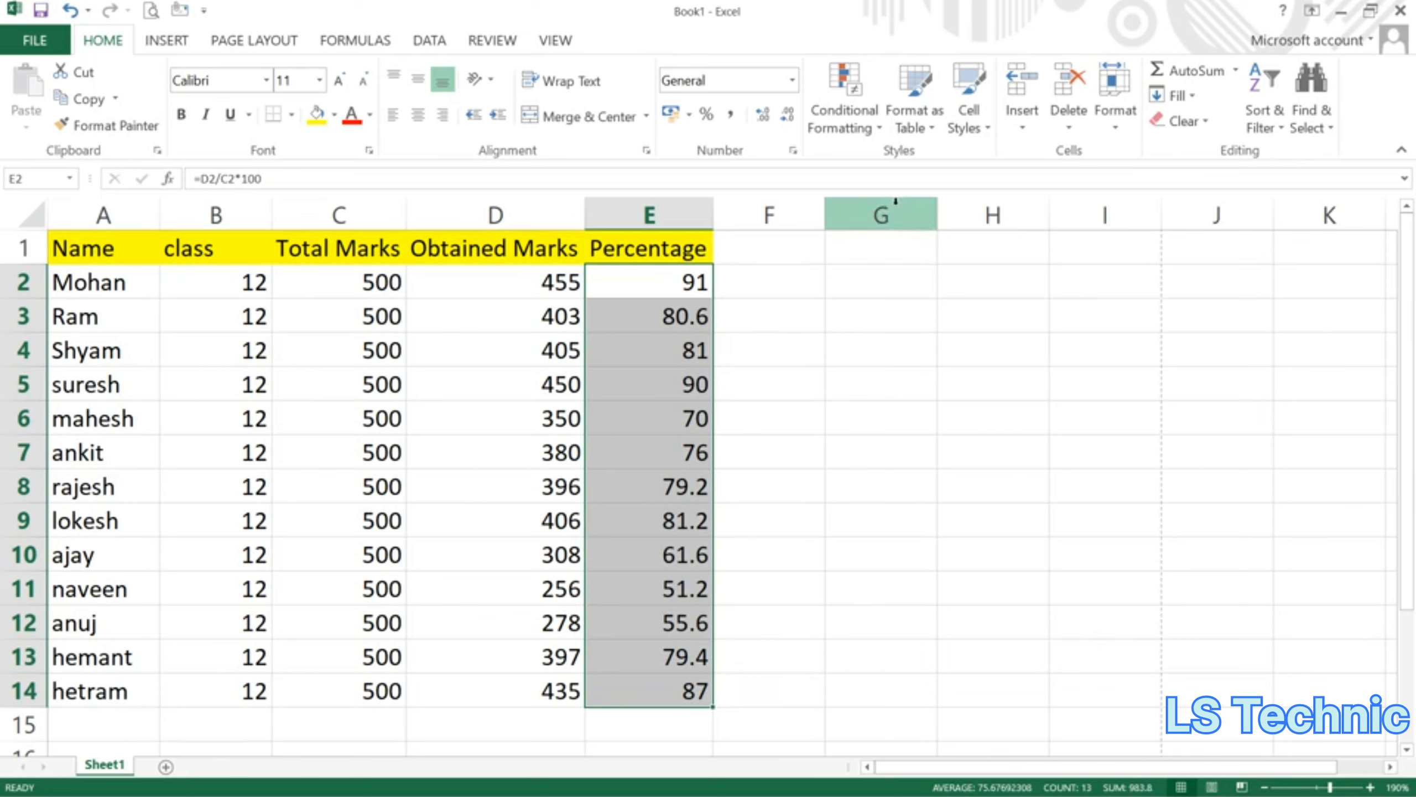
# - Format the marks range A1:E14 as a table with headers, using the light orange style with a solid orange header row
pyautogui.click(928, 133)
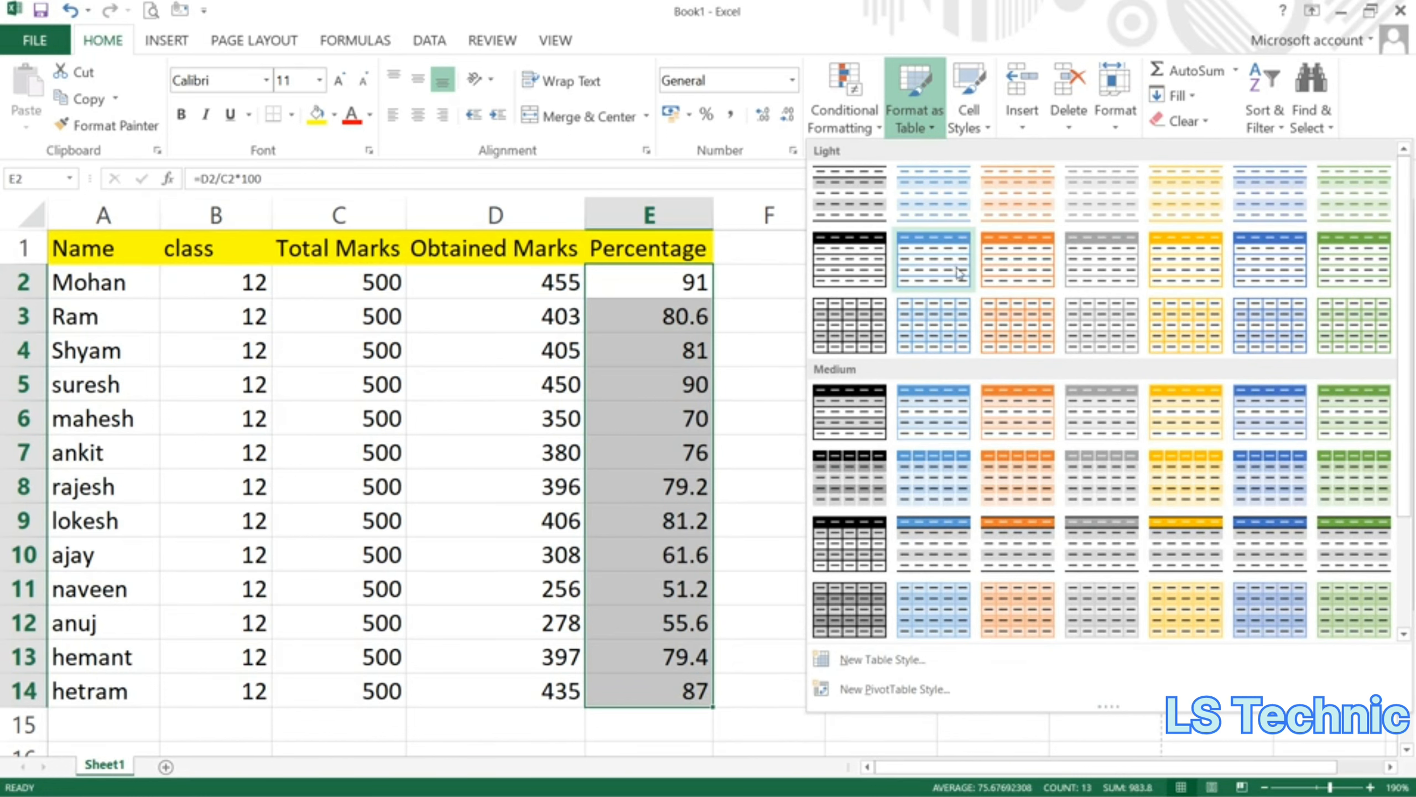
pyautogui.click(592, 316)
pyautogui.click(591, 315)
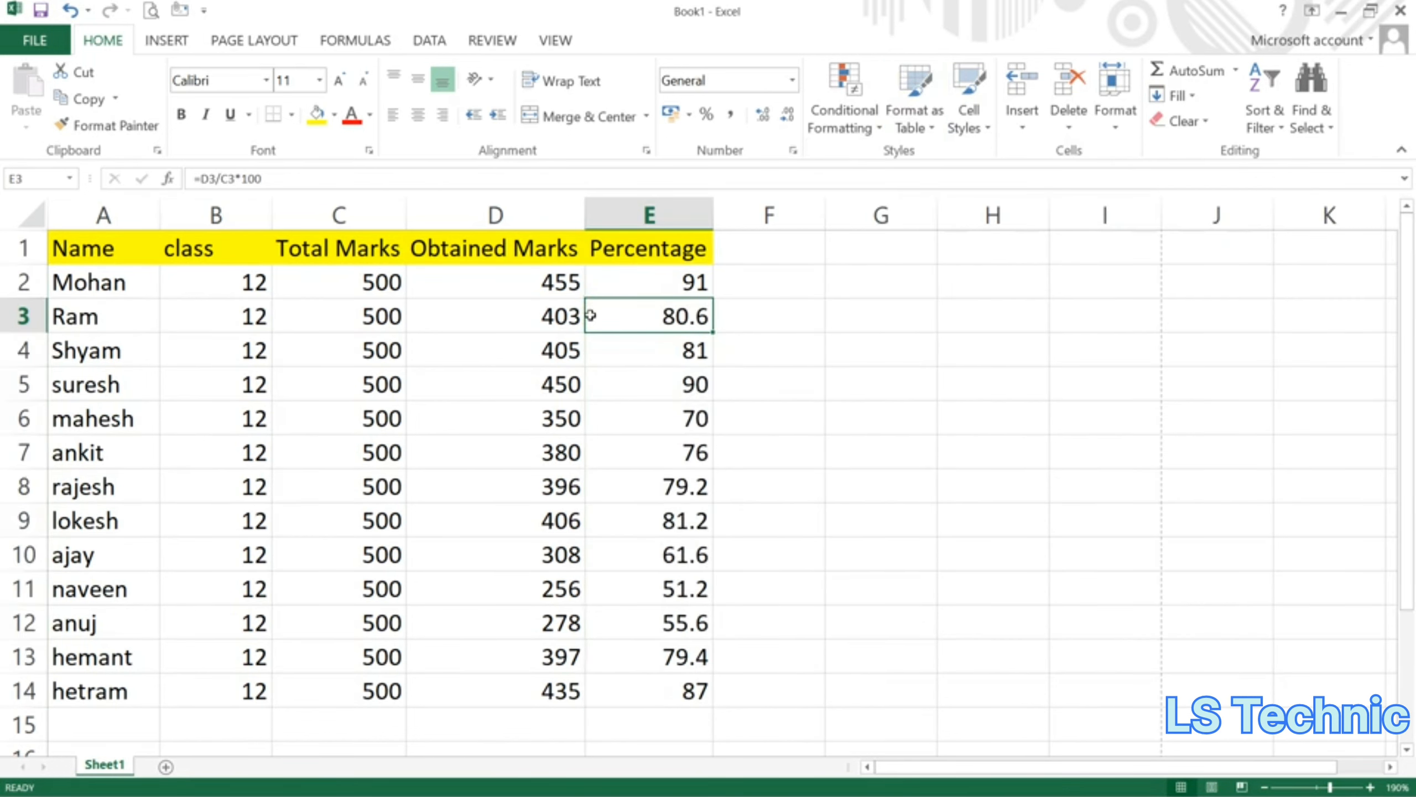
pyautogui.hotkey('ctrl', 'a')
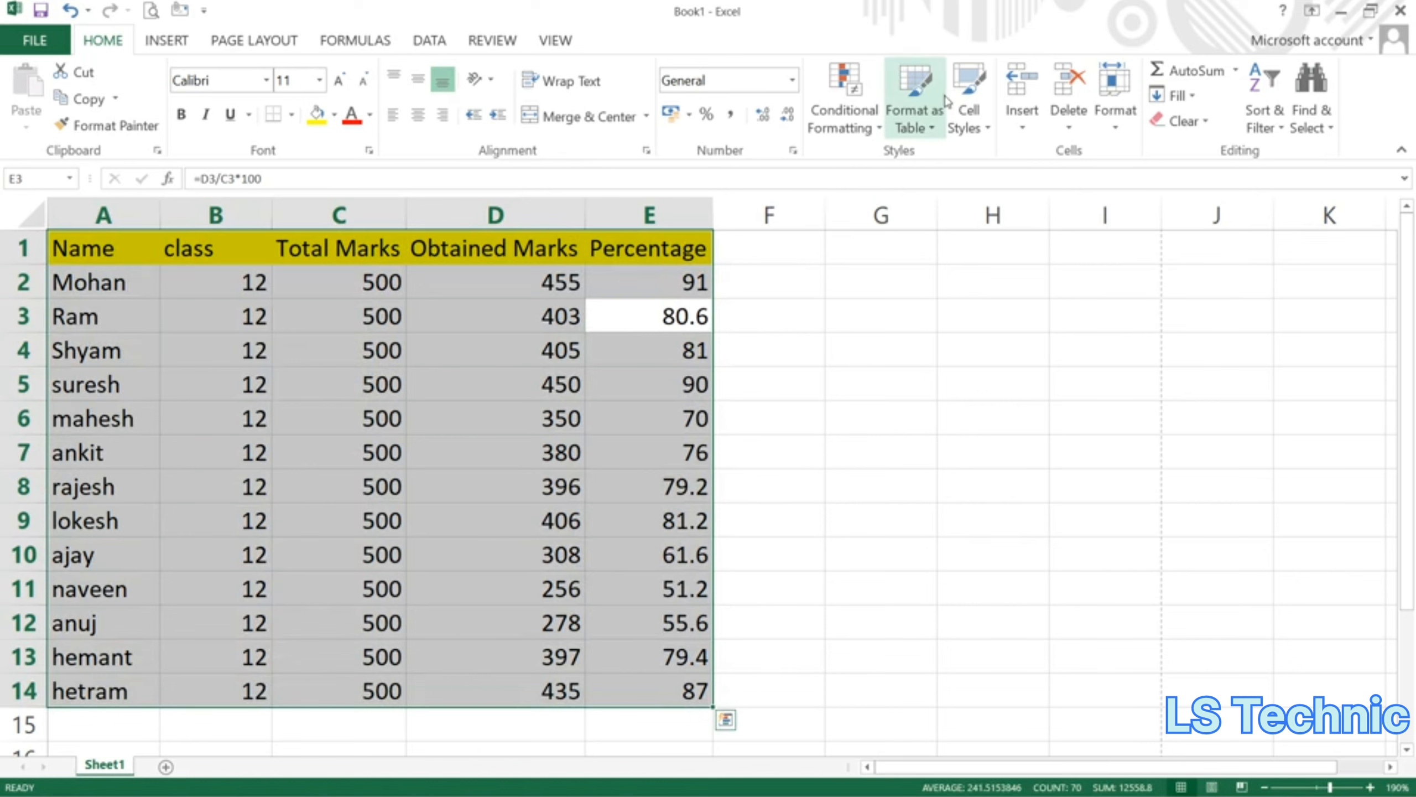
pyautogui.click(935, 110)
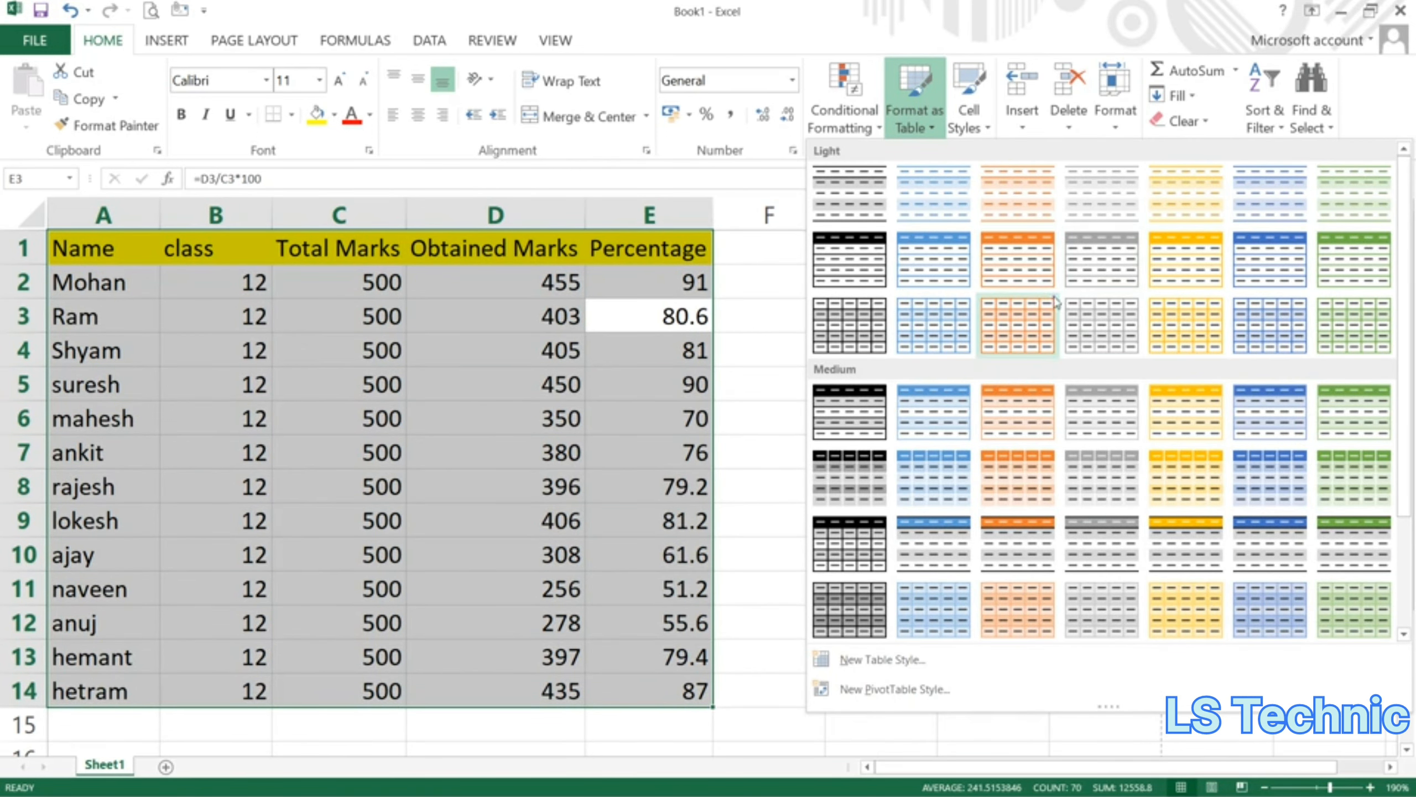
pyautogui.click(1011, 270)
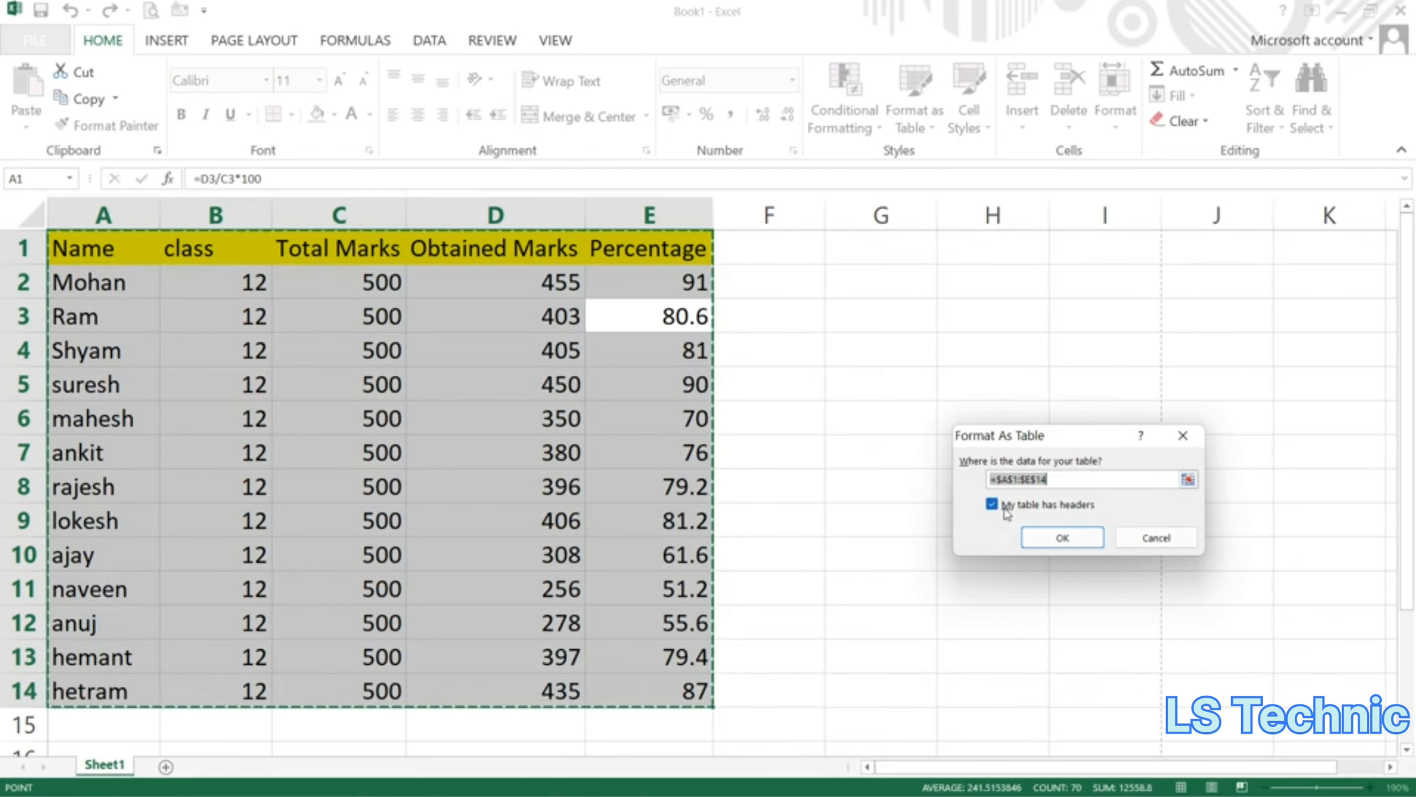
pyautogui.click(1060, 538)
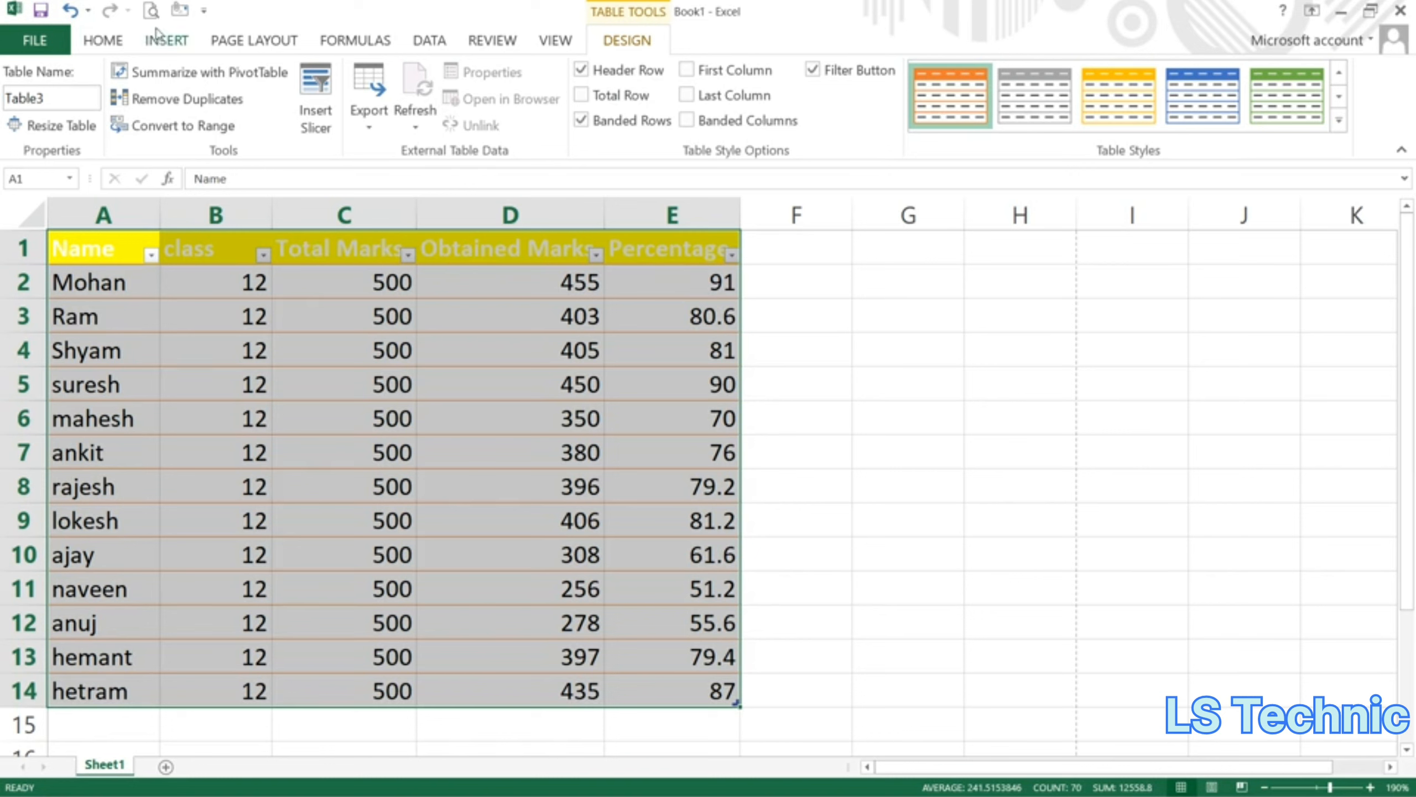
# - Sort the marks table by the Name column from A to Z
pyautogui.click(109, 41)
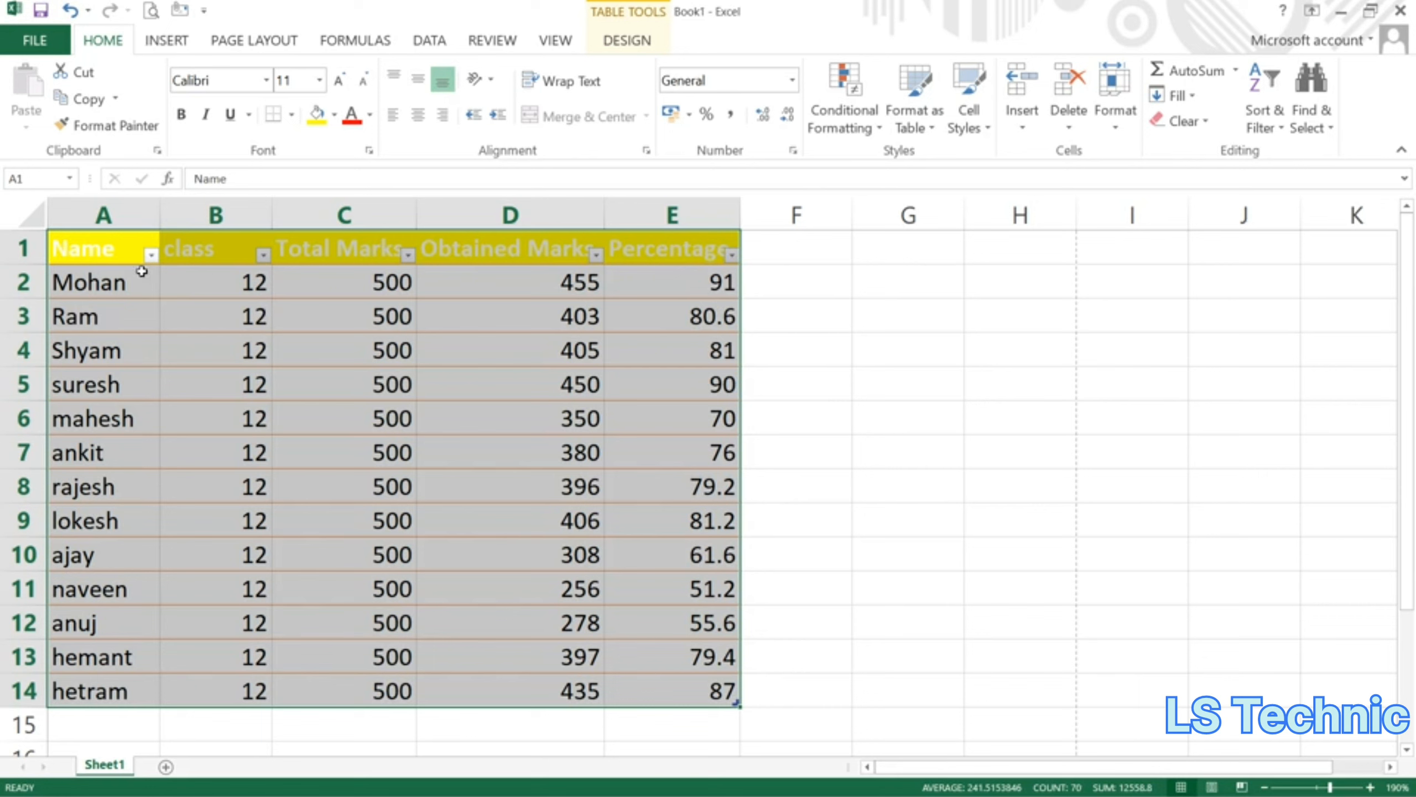
pyautogui.click(150, 256)
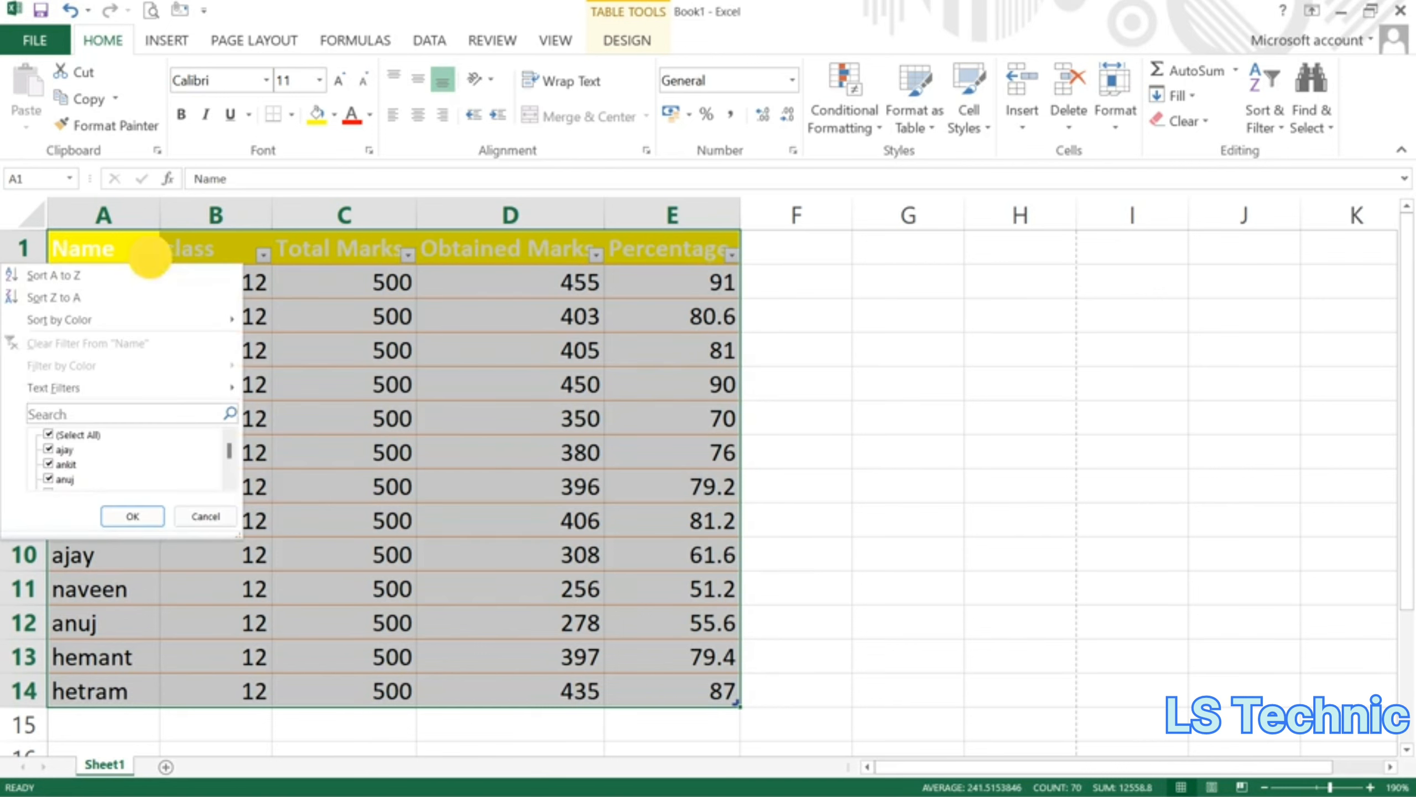
pyautogui.click(62, 279)
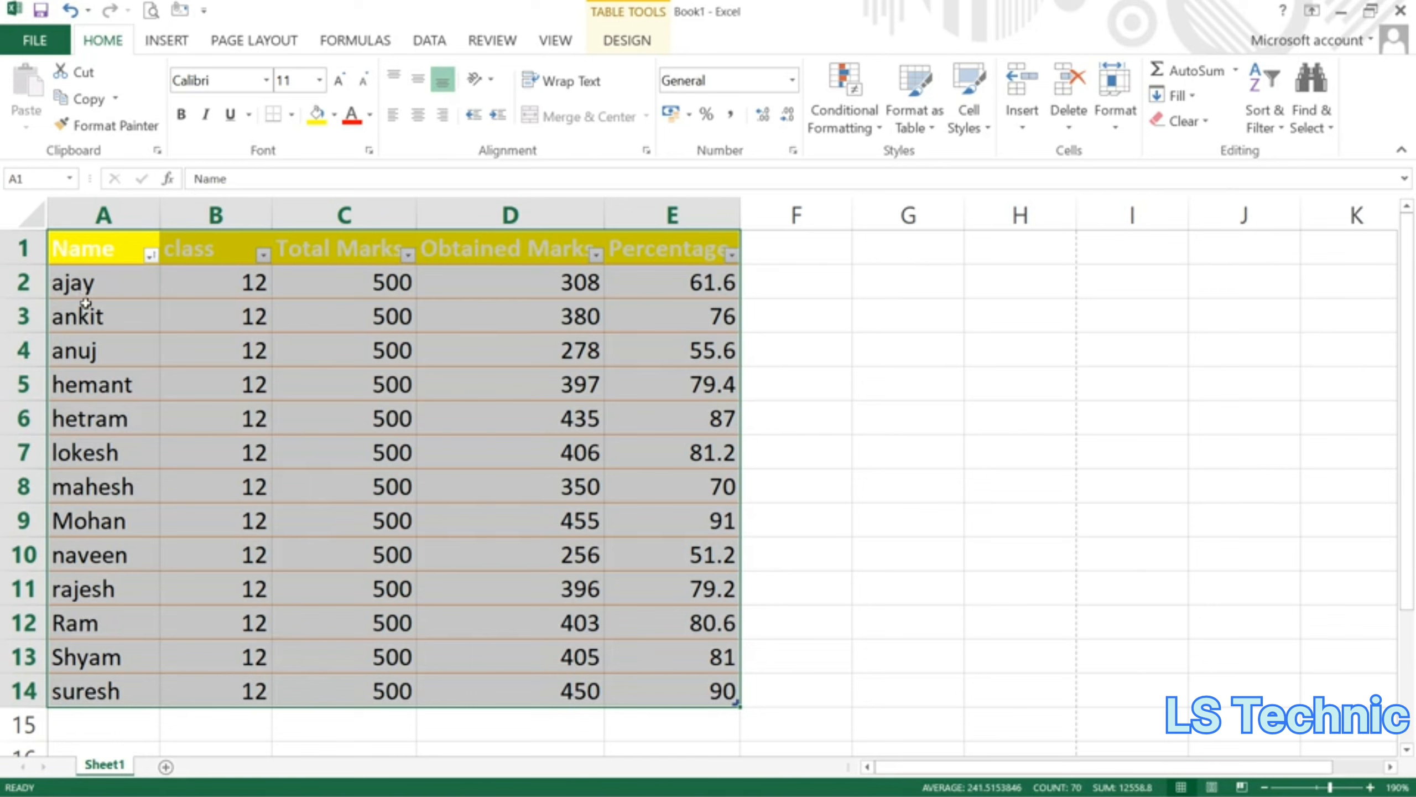
# - Sort the marks table by the Percentage column from largest to smallest
pyautogui.click(731, 257)
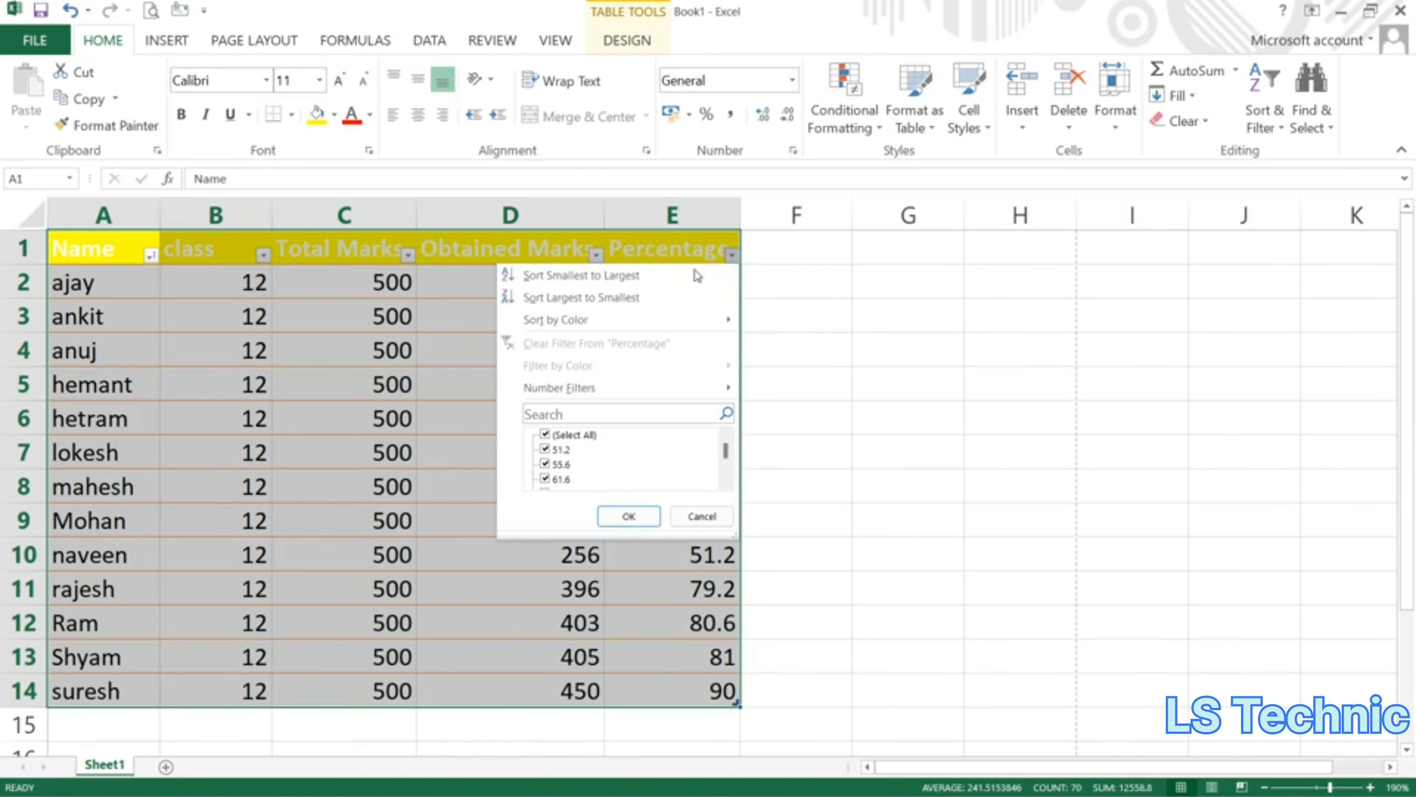
pyautogui.click(598, 301)
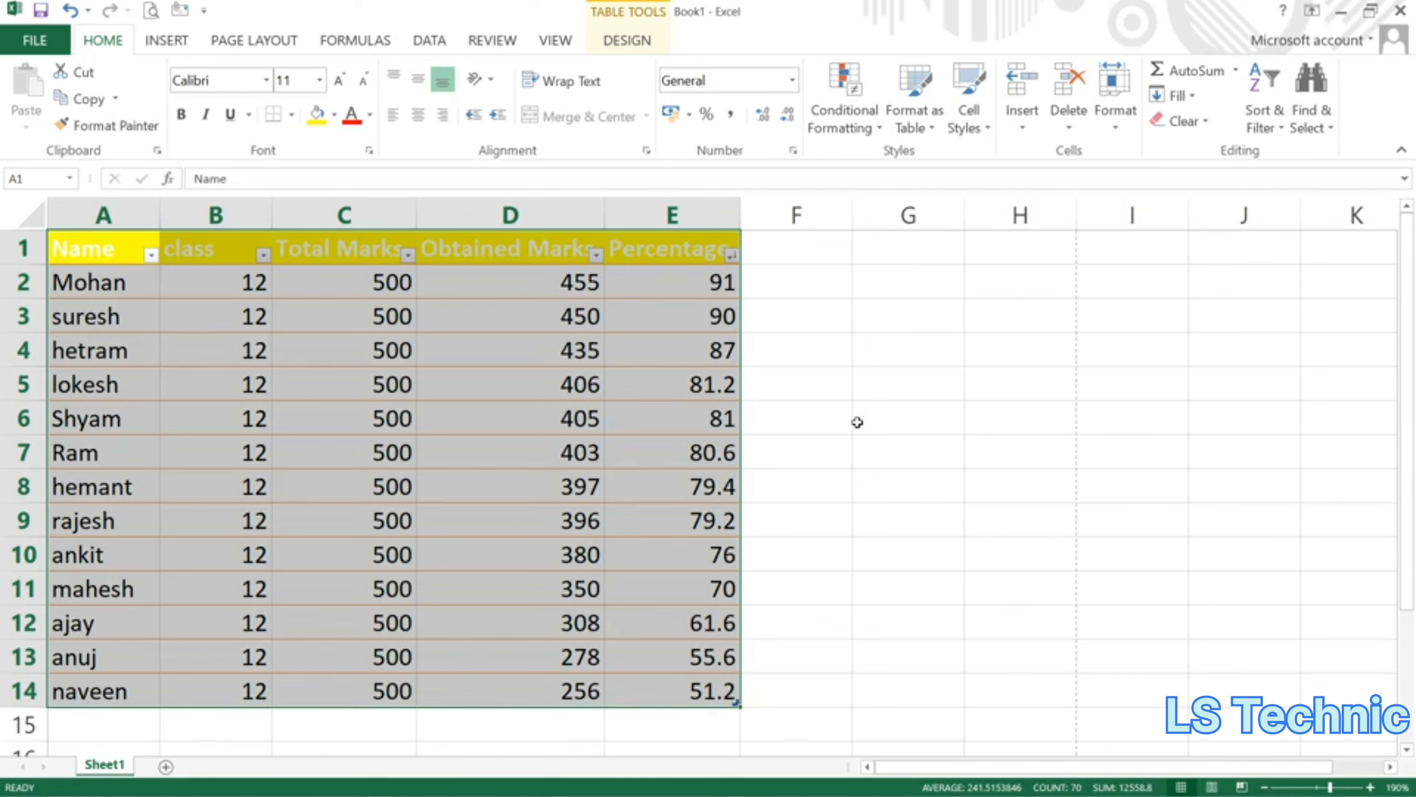
# - Browse the table styles and preview the Neutral cell style on the marks table, applying neither
pyautogui.click(922, 134)
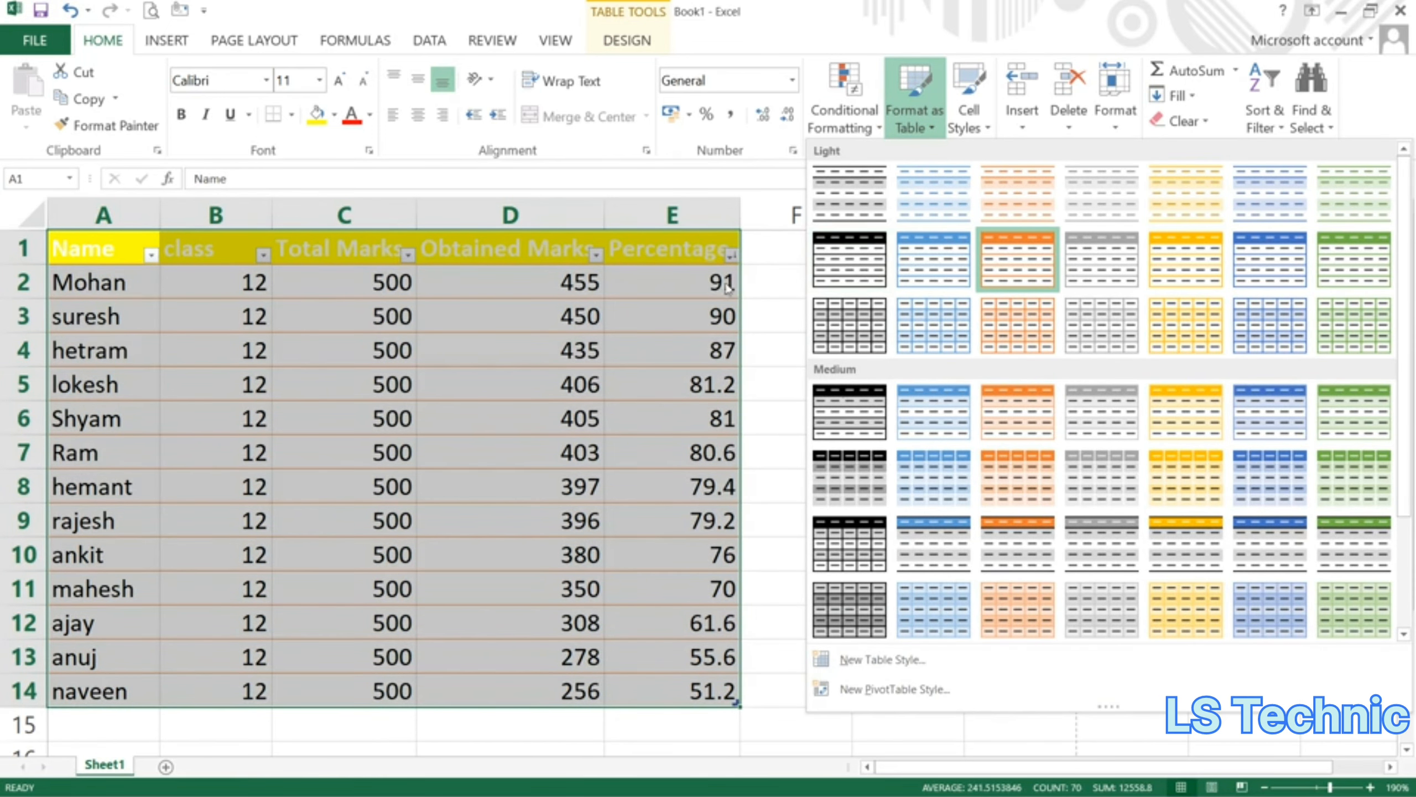
pyautogui.click(697, 285)
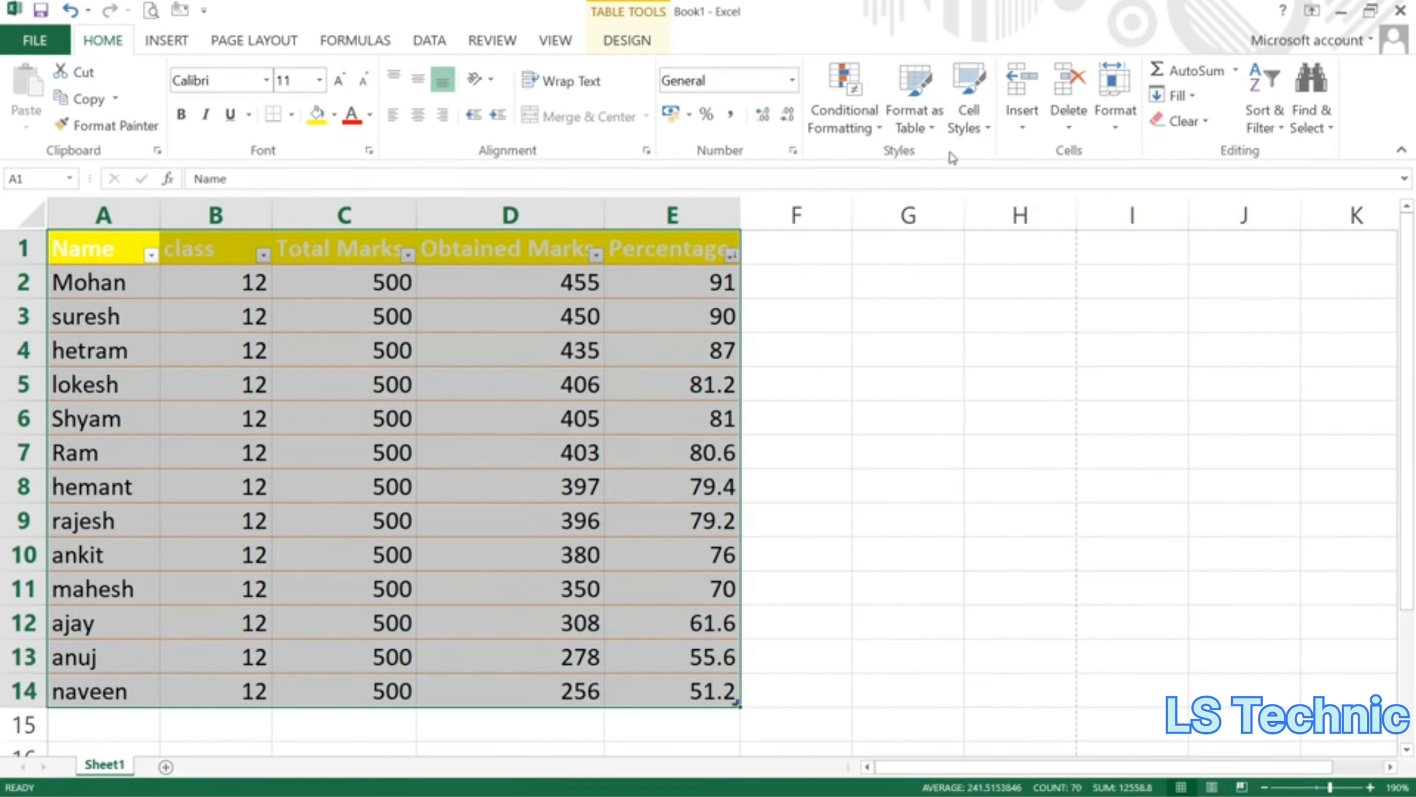
pyautogui.click(973, 132)
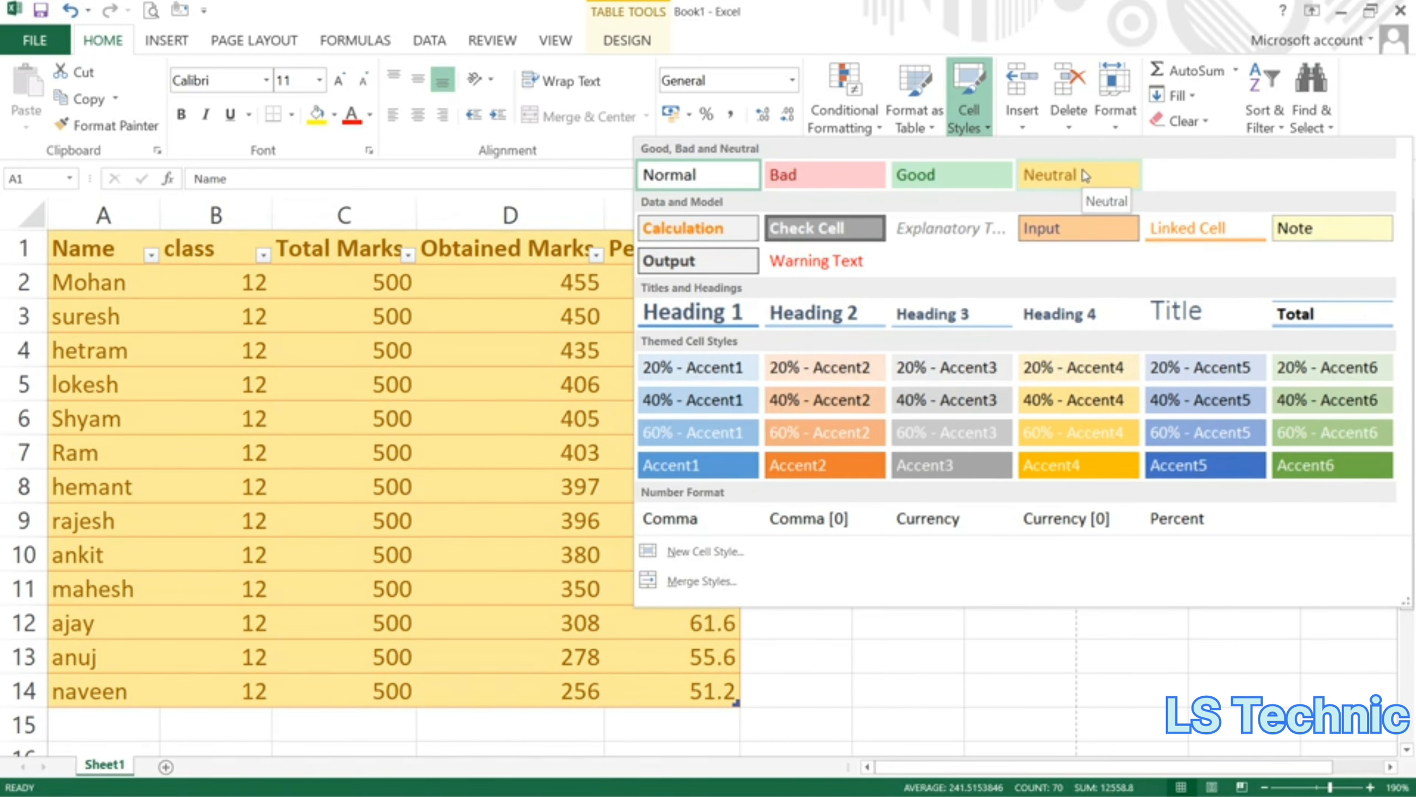
pyautogui.click(948, 636)
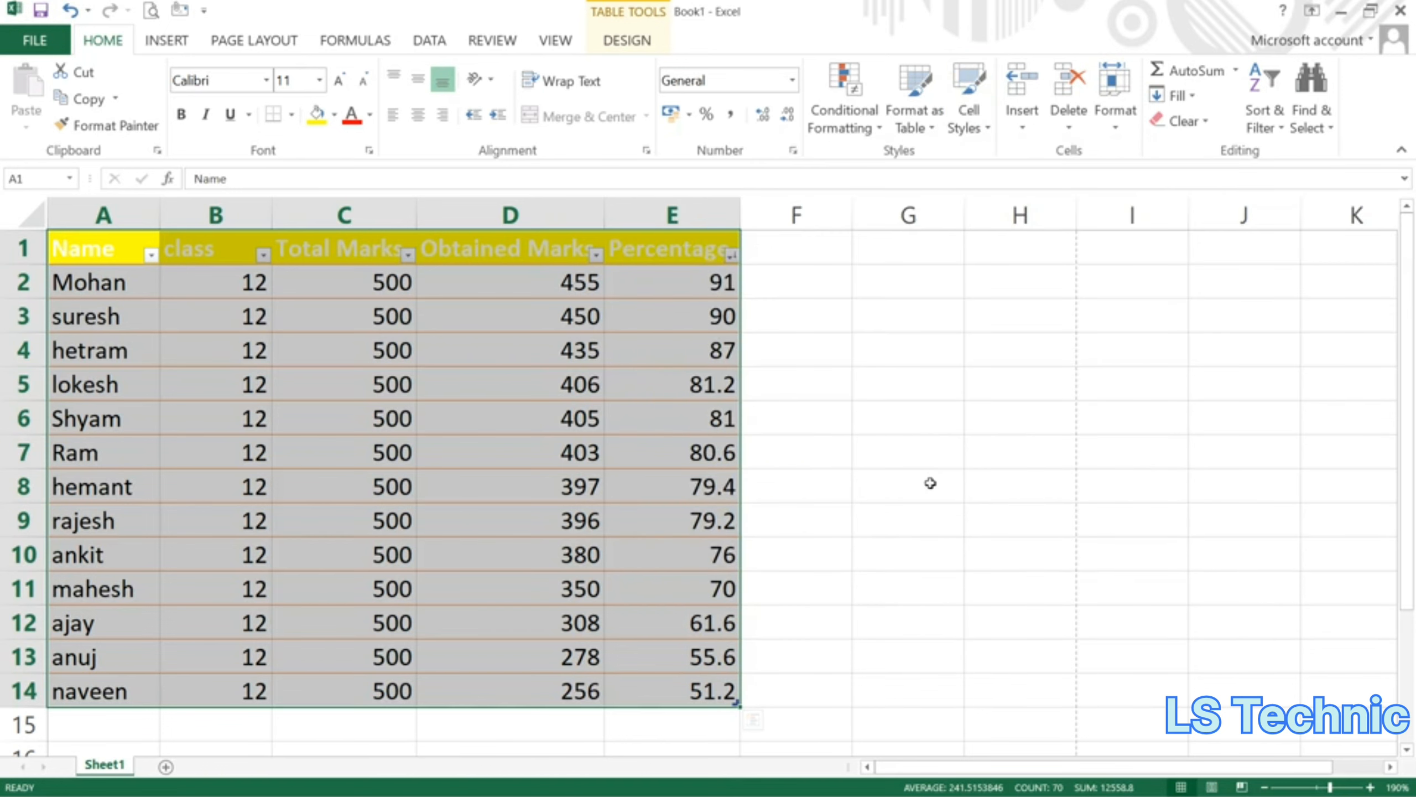